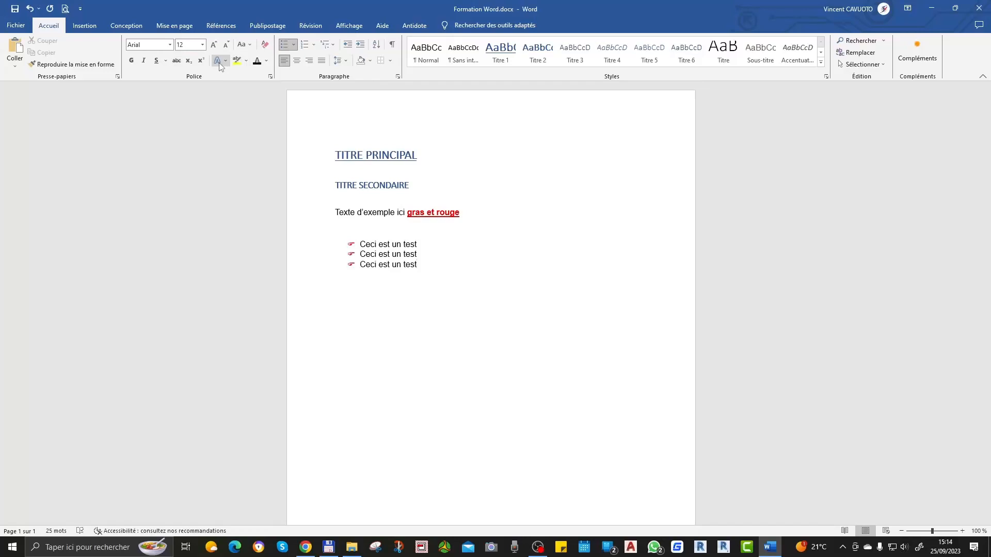
# Step: Apply the blue shadowed text effect to "test" in the last bullet and set its font size to 22
pyautogui.click(219, 63)
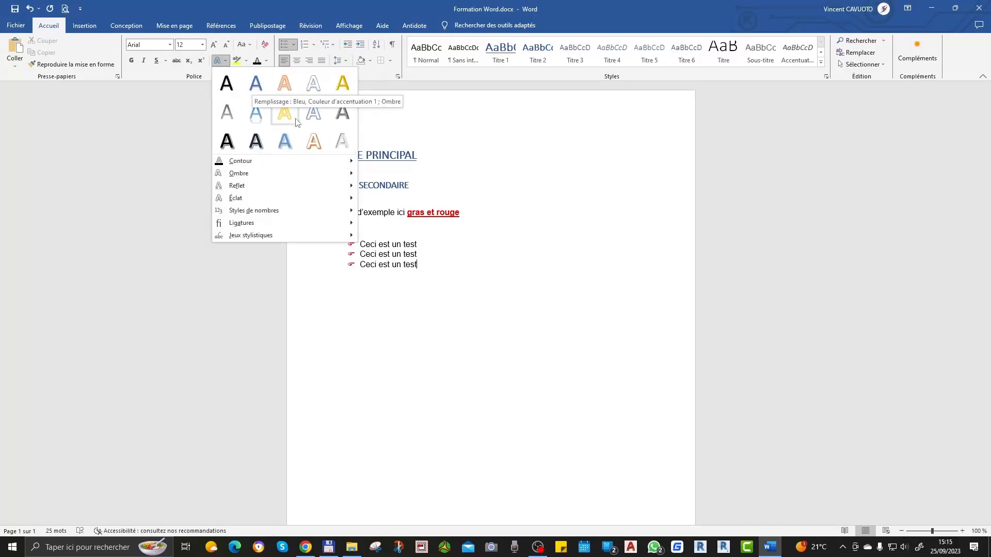
pyautogui.click(311, 84)
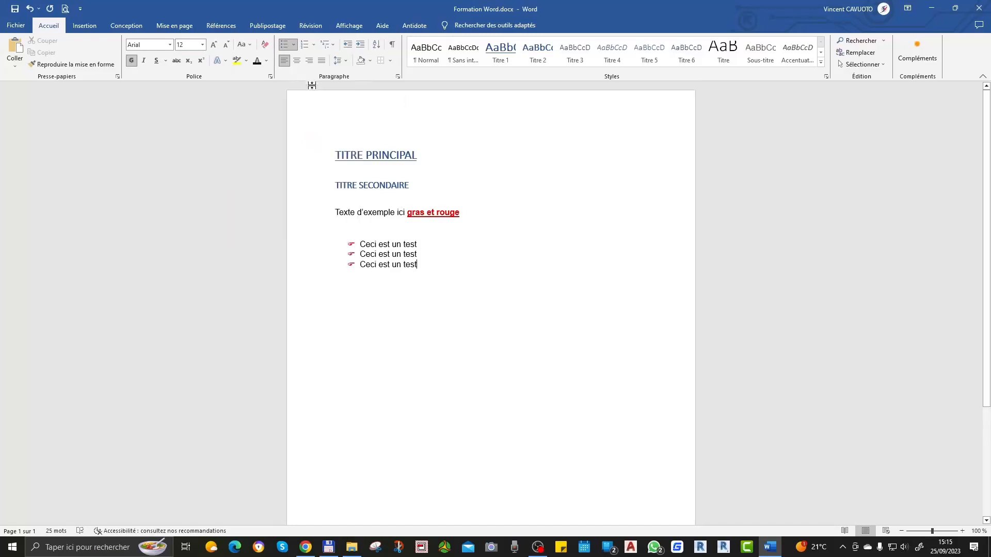
pyautogui.doubleClick(396, 264)
pyautogui.doubleClick(408, 264)
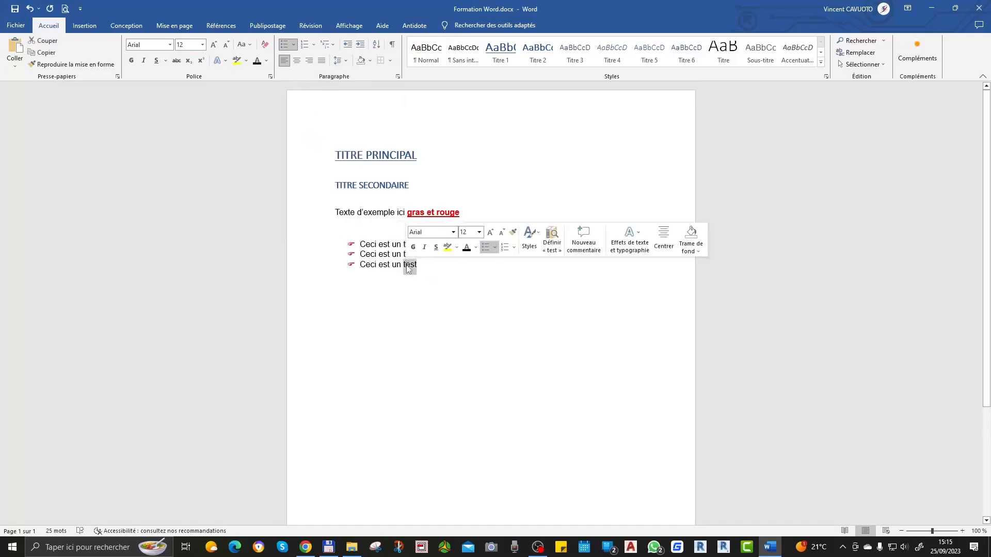
pyautogui.click(214, 61)
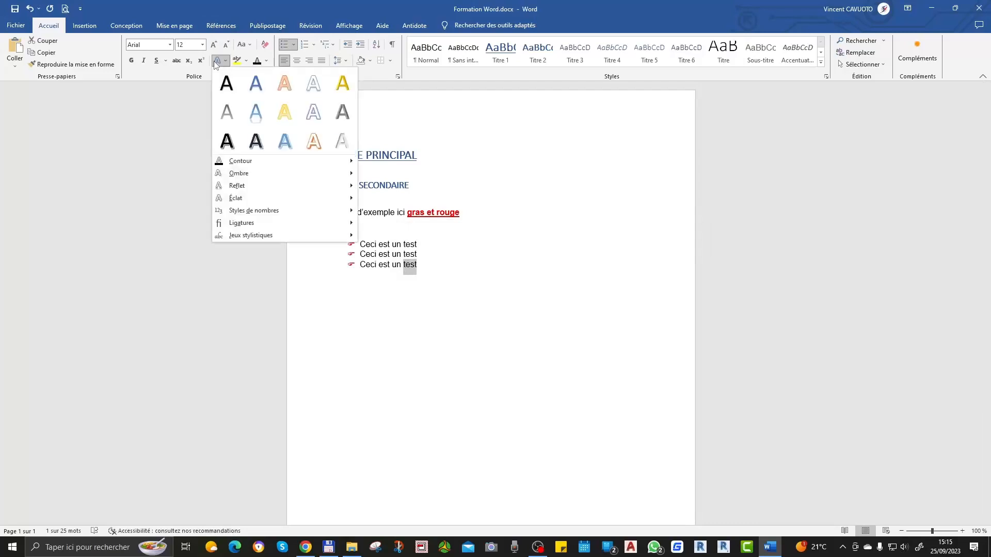
pyautogui.click(283, 143)
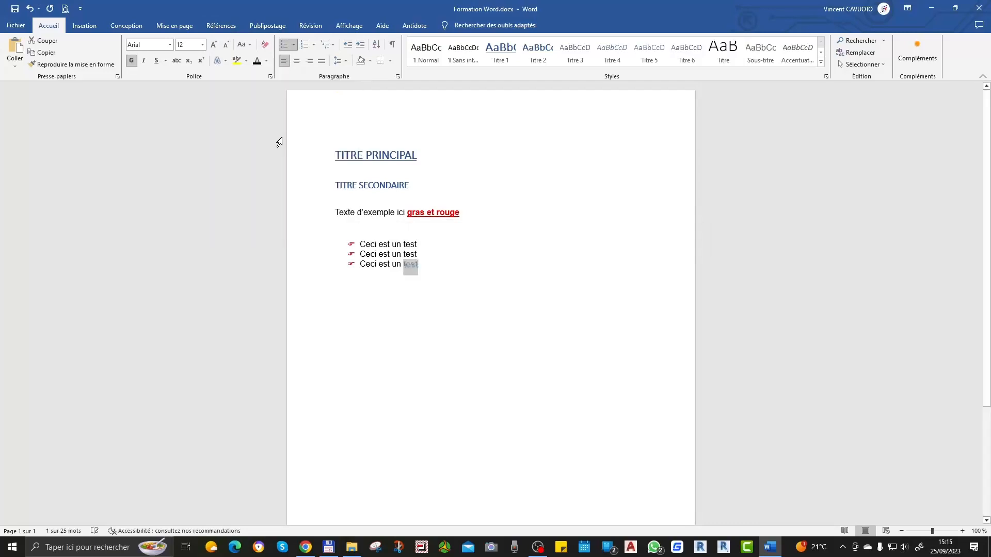
pyautogui.click(203, 44)
pyautogui.click(180, 144)
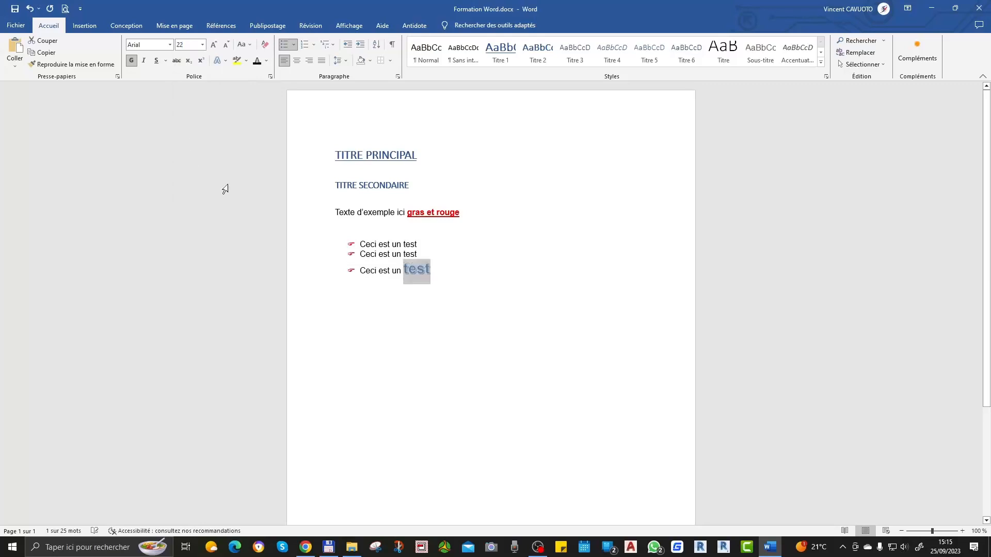
pyautogui.click(453, 351)
# Step: Change the text effect on the last bullet's word "test" to the dark grey style
pyautogui.doubleClick(415, 269)
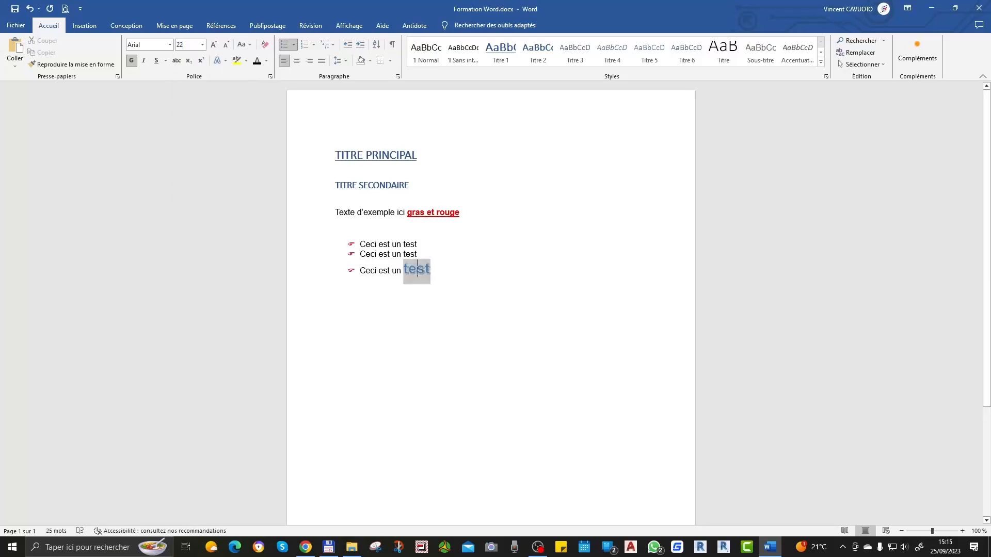
pyautogui.click(223, 63)
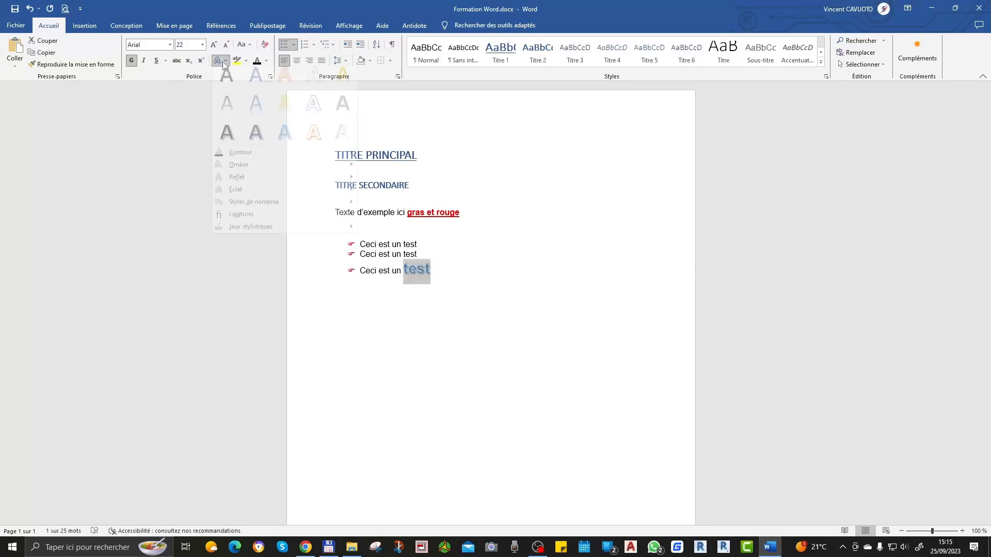
pyautogui.click(341, 114)
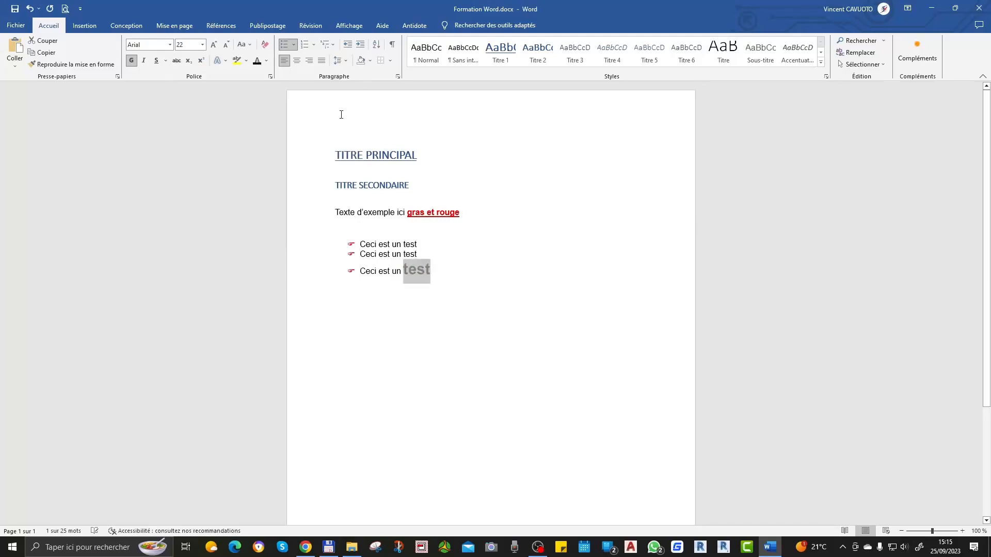
pyautogui.click(453, 262)
# Step: Apply the orange outlined text effect to the word "test" in the last bullet
pyautogui.doubleClick(415, 269)
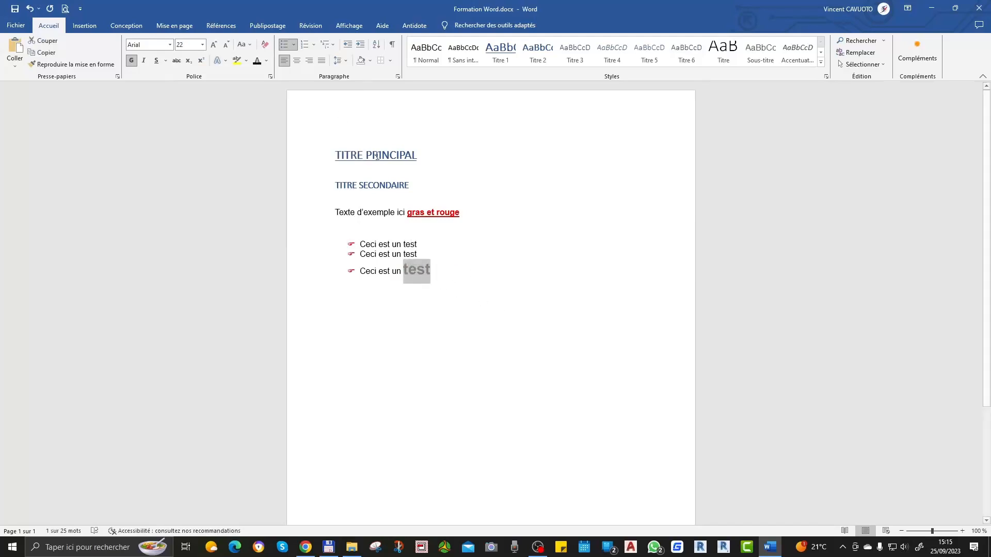
pyautogui.click(226, 62)
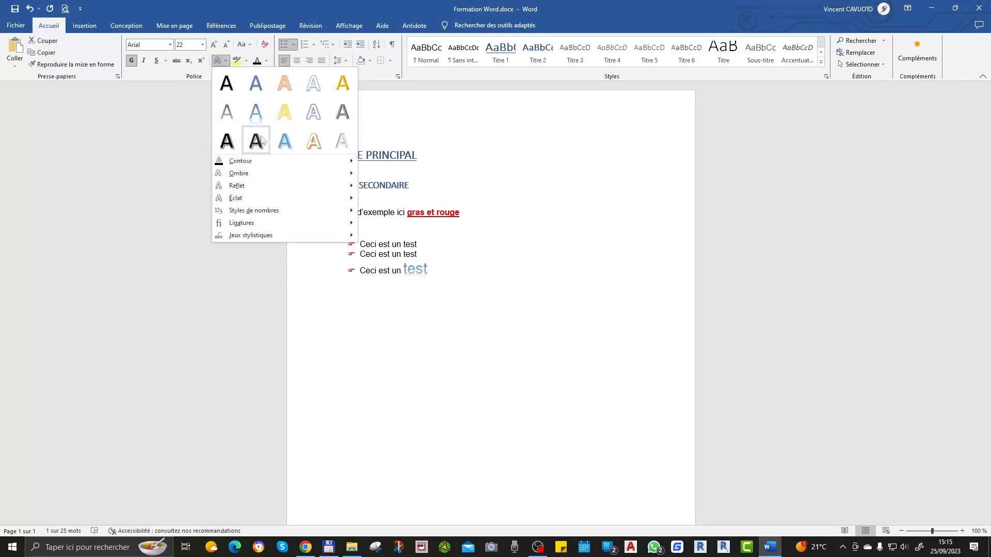
pyautogui.moveTo(273, 165)
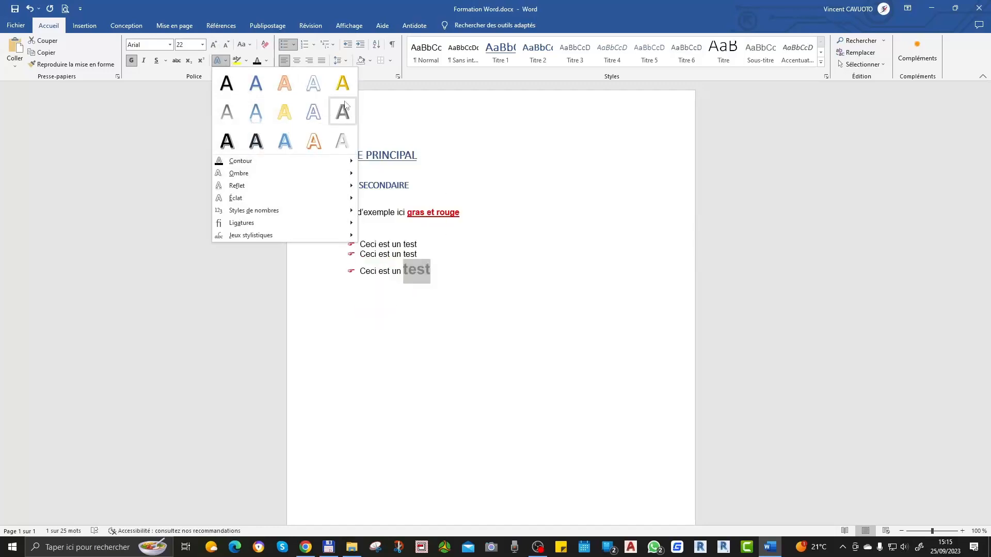
pyautogui.click(321, 143)
pyautogui.click(442, 284)
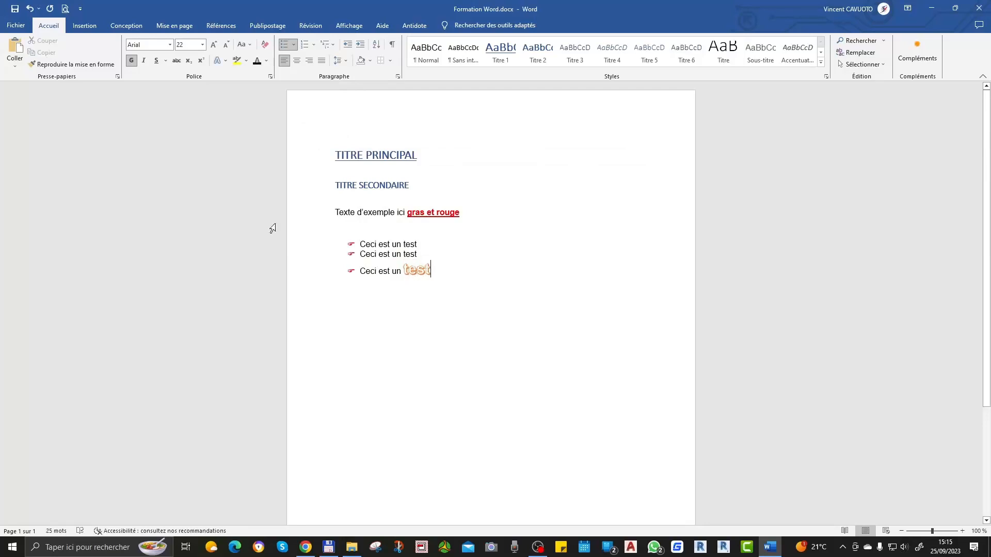
# Step: Undo all text effect and font size changes made to the word "test" in the last bullet
pyautogui.click(31, 9)
pyautogui.press('ctrl')
pyautogui.press('ctrl')
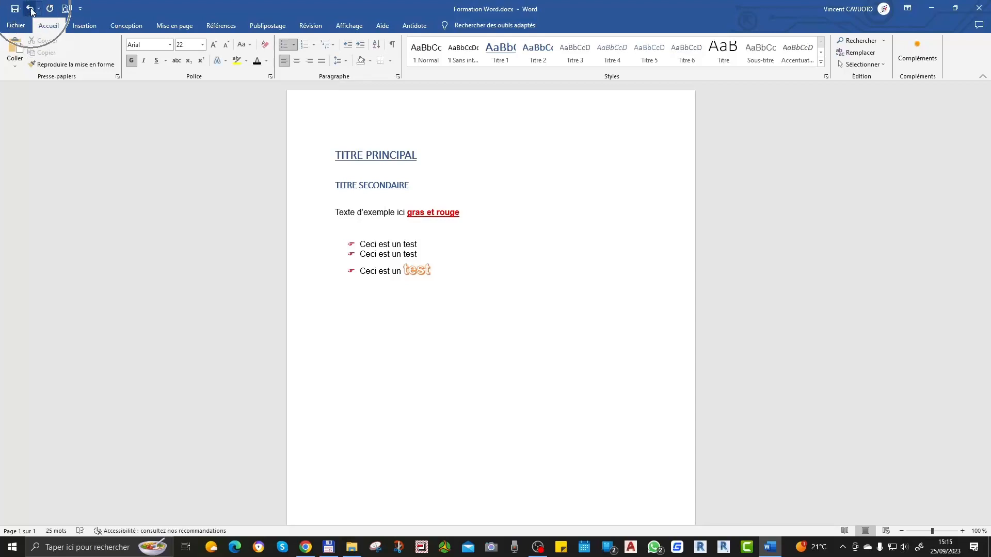
pyautogui.press('ctrl')
pyautogui.click(31, 9)
pyautogui.click(31, 8)
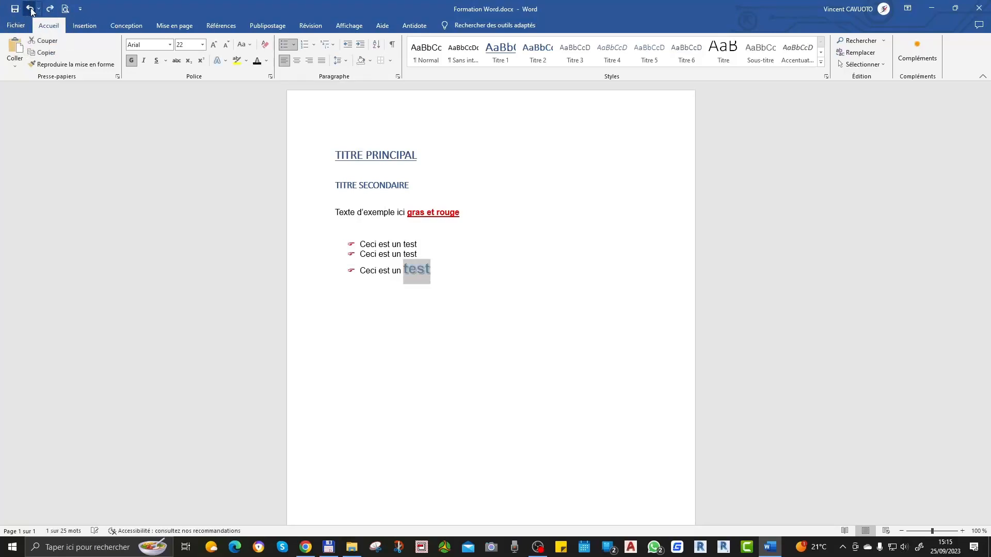
pyautogui.click(30, 9)
pyautogui.click(30, 8)
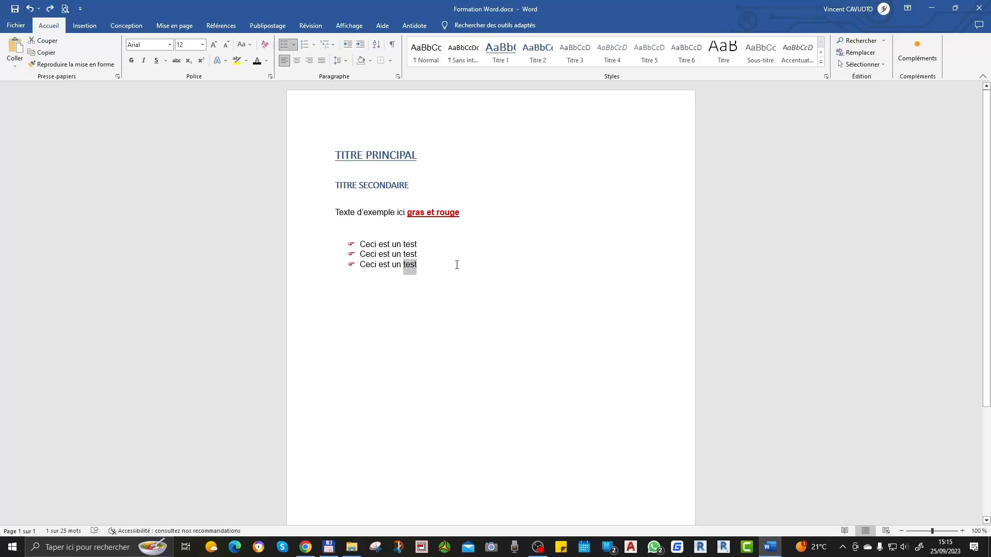
pyautogui.click(479, 267)
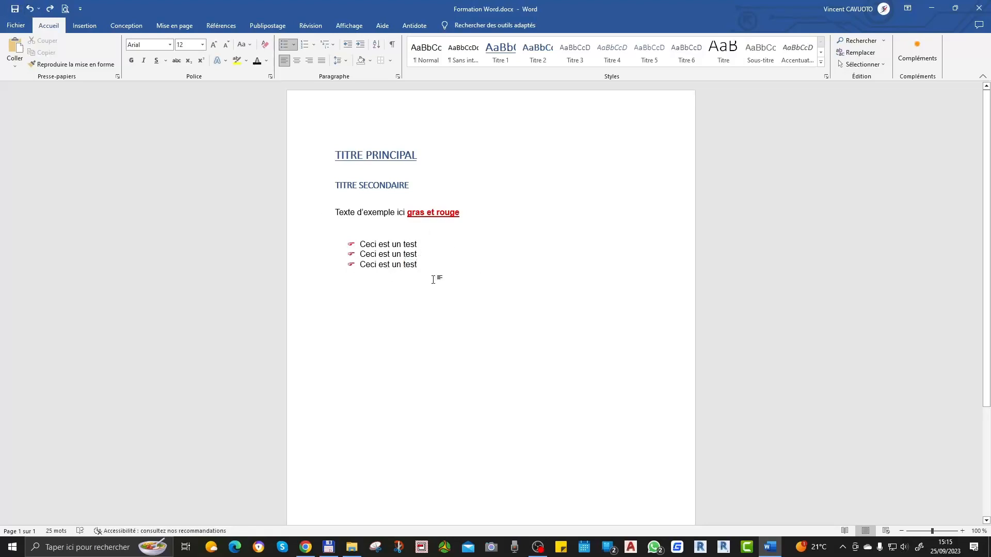
pyautogui.click(16, 26)
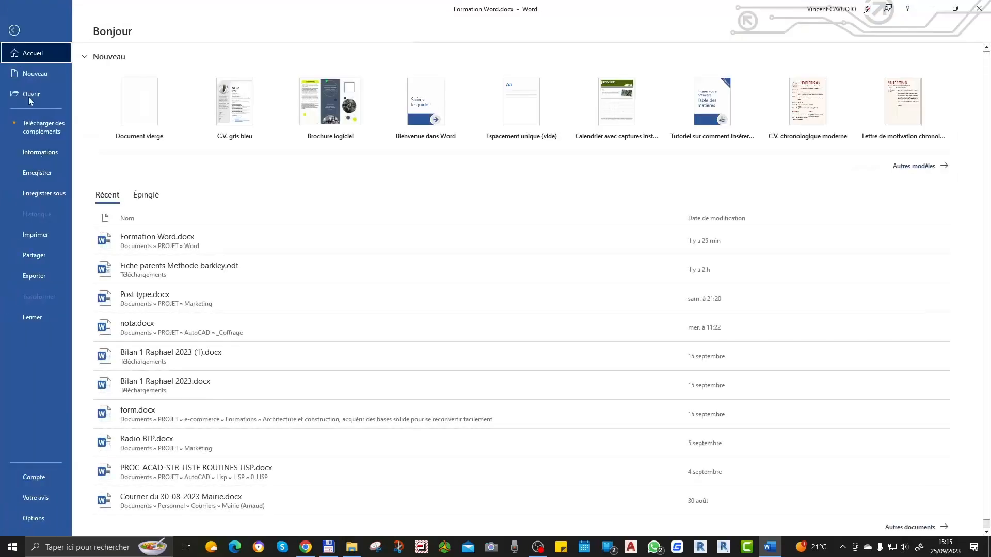
pyautogui.click(14, 30)
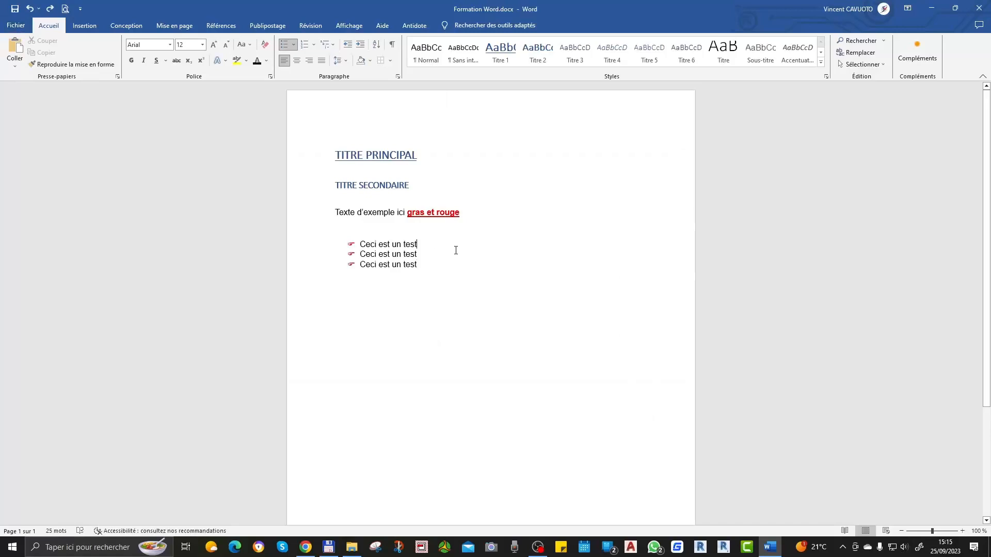
# Step: Search the document for the word "rouge" and close the search when done
pyautogui.click(846, 44)
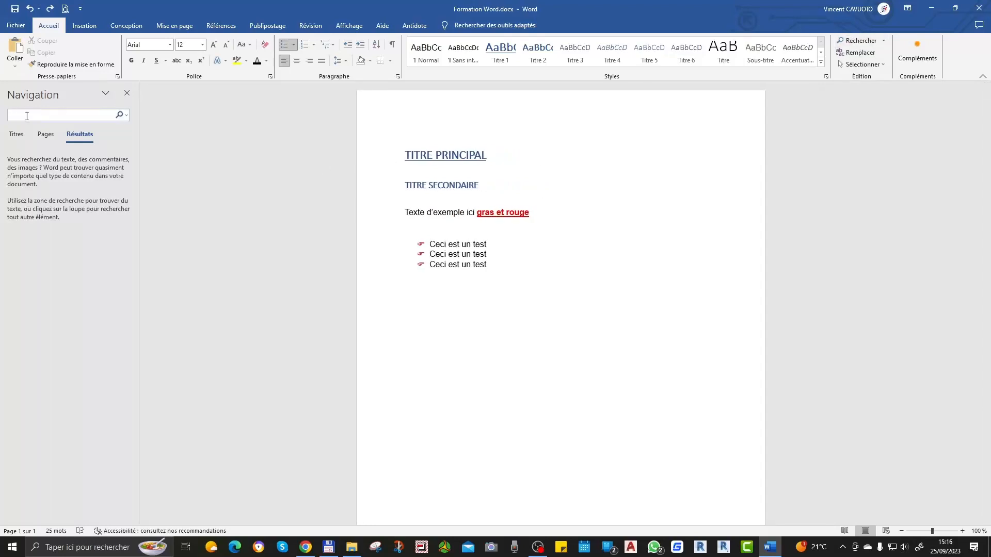
pyautogui.write('rouge')
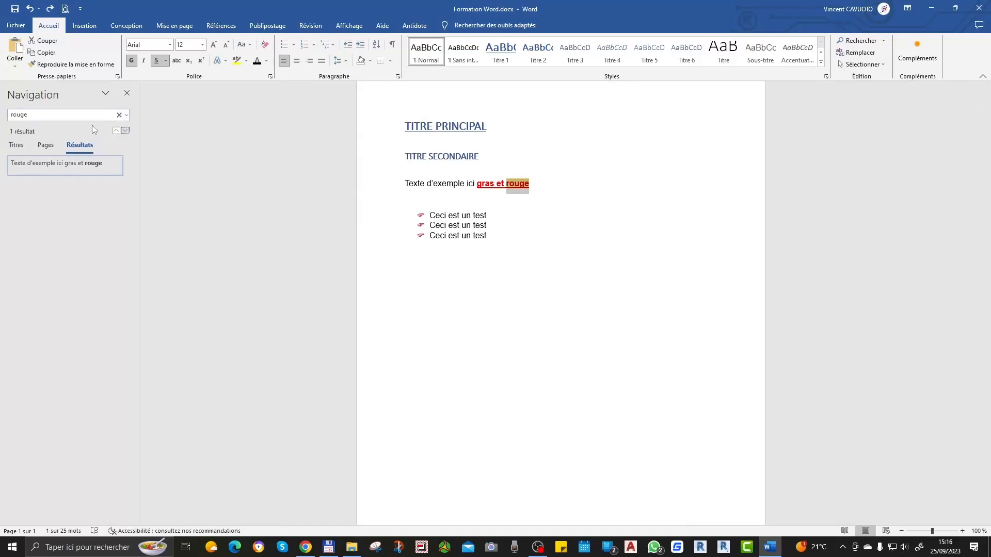
pyautogui.click(126, 93)
pyautogui.click(517, 213)
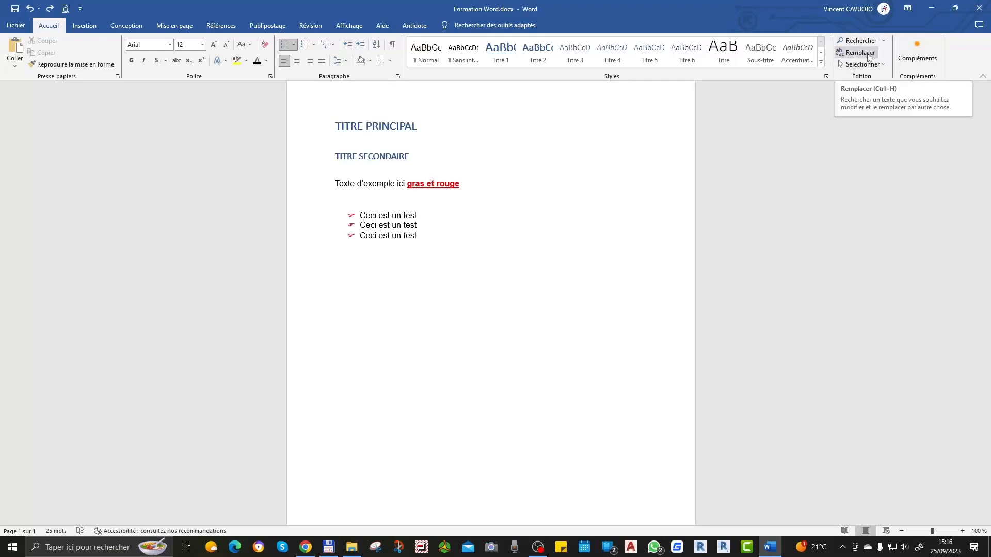
# Step: Replace every occurrence of "rouge" with "vert" in the document and close the replace dialog
pyautogui.click(874, 52)
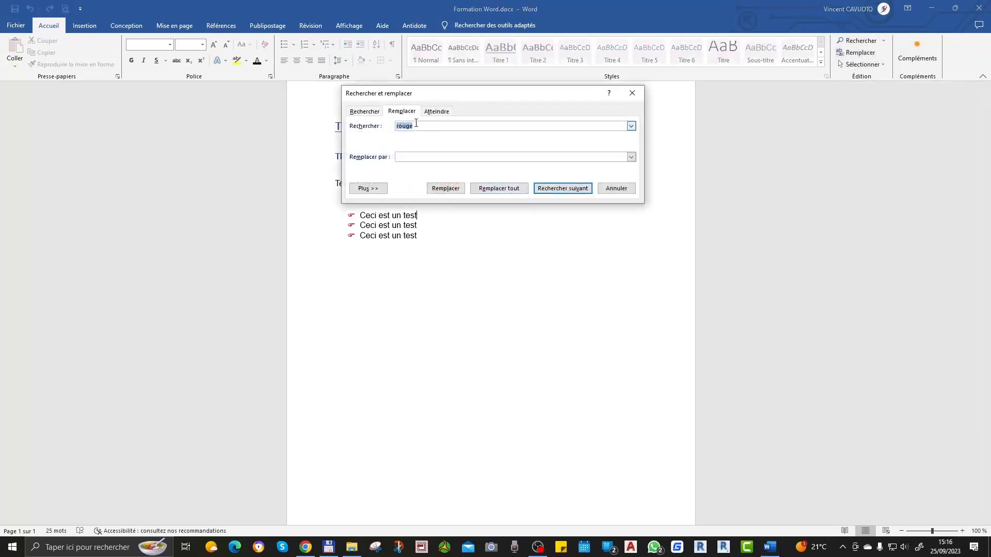
pyautogui.click(412, 157)
pyautogui.write('vert')
pyautogui.click(513, 190)
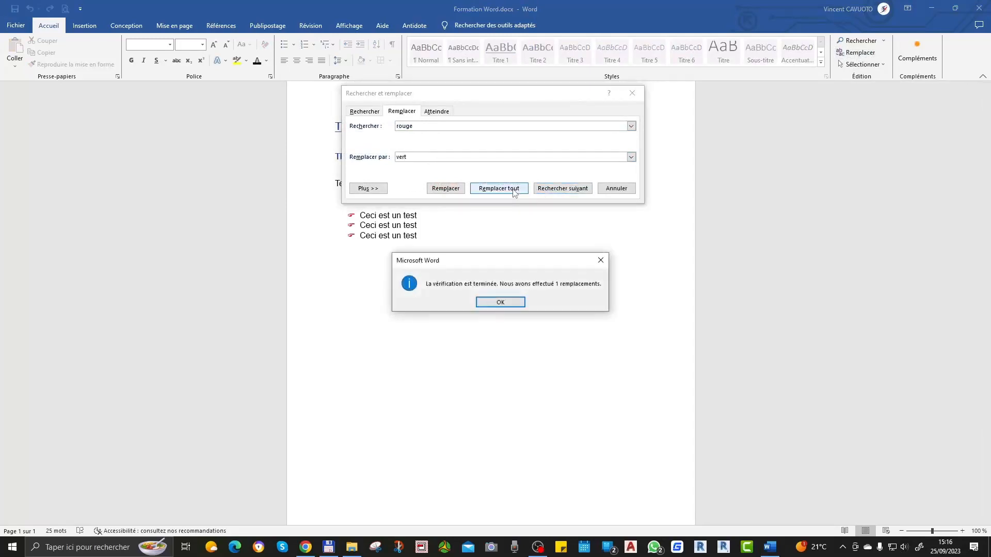
pyautogui.click(510, 306)
pyautogui.click(625, 190)
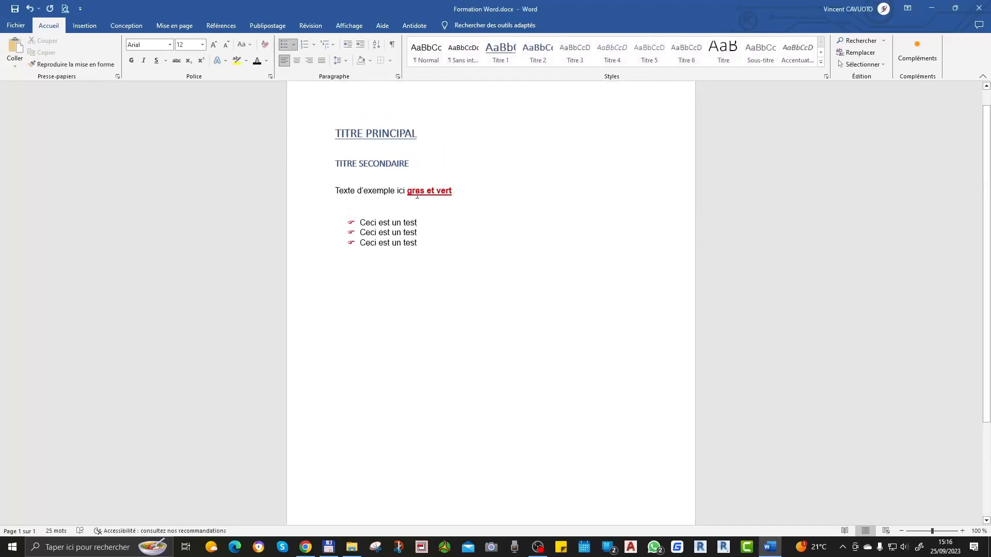
# Step: Set the font colour of "gras et vert" in the example text line to standard green
pyautogui.doubleClick(447, 191)
pyautogui.moveTo(454, 192); pyautogui.dragTo(409, 191)
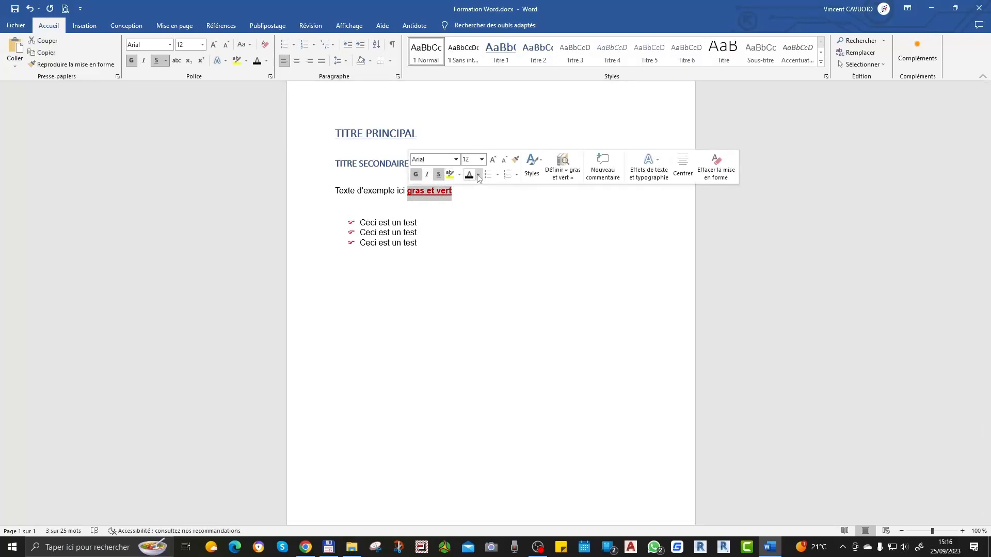
pyautogui.click(479, 175)
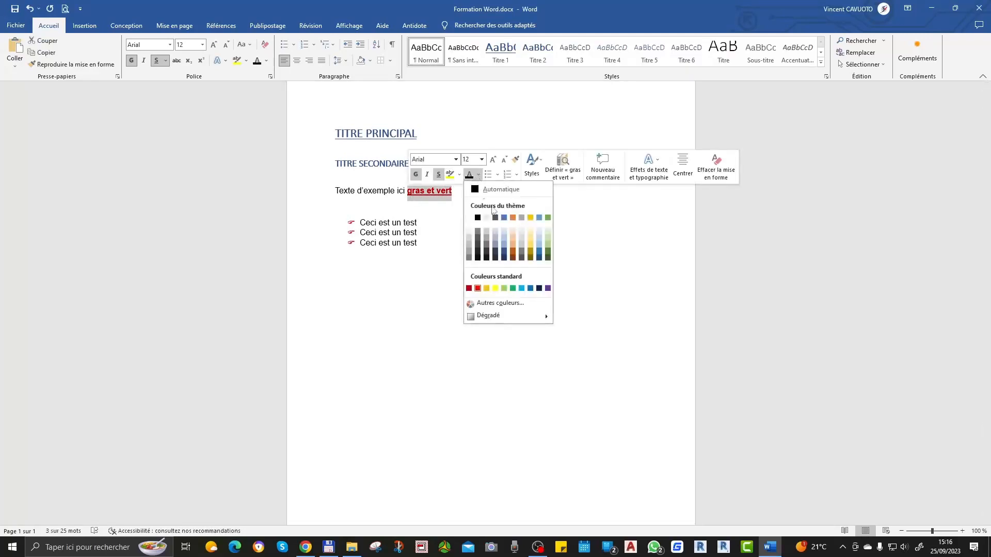
pyautogui.click(508, 287)
pyautogui.click(451, 284)
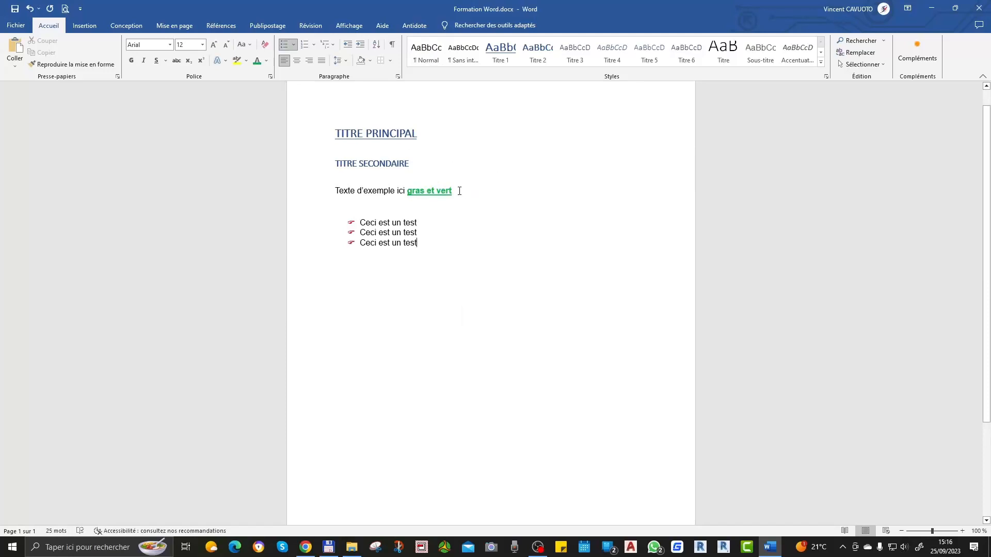
pyautogui.moveTo(459, 191); pyautogui.dragTo(408, 192)
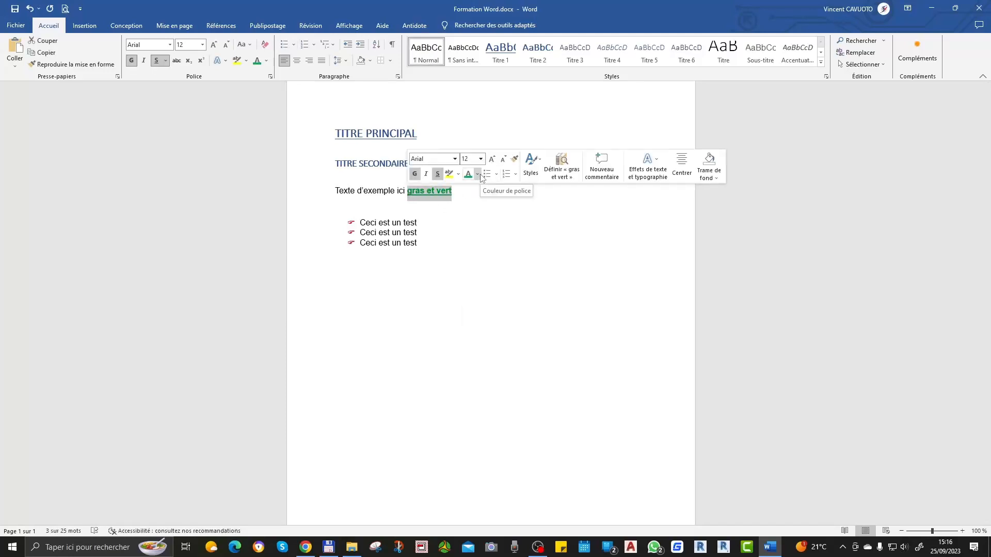
pyautogui.click(453, 96)
pyautogui.moveTo(453, 192); pyautogui.dragTo(410, 198)
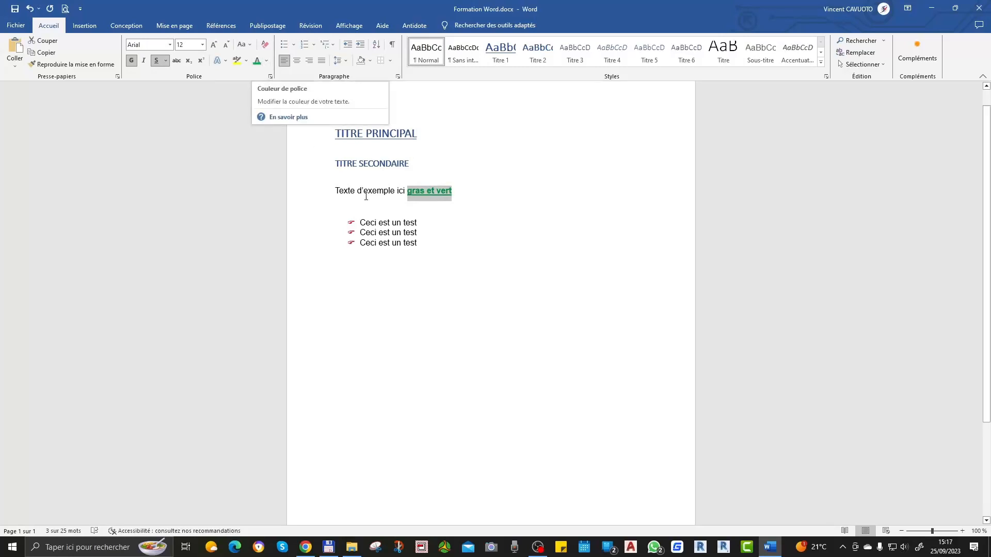
pyautogui.click(484, 246)
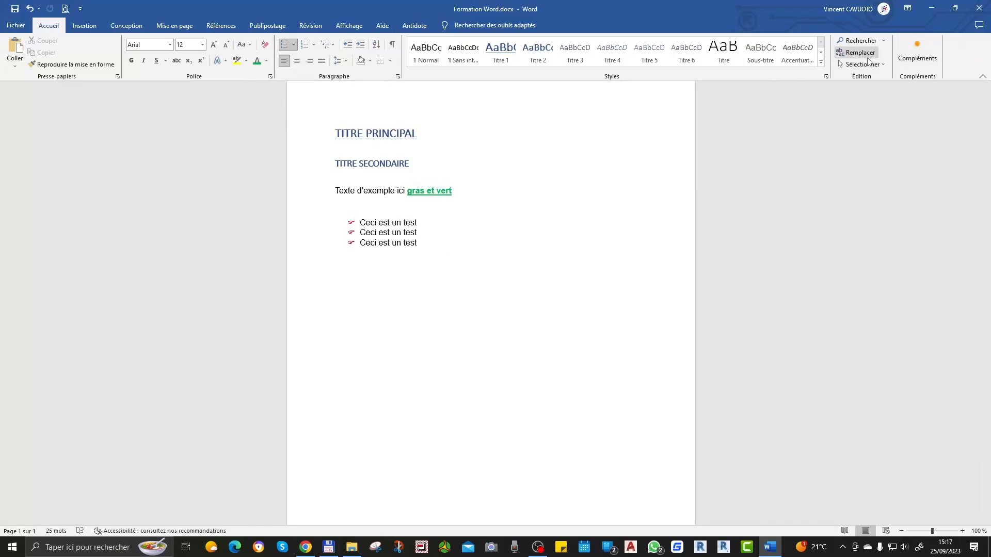
# Step: Replace every occurrence of "un test" with "une formation" throughout the document
pyautogui.click(861, 53)
pyautogui.click(467, 155)
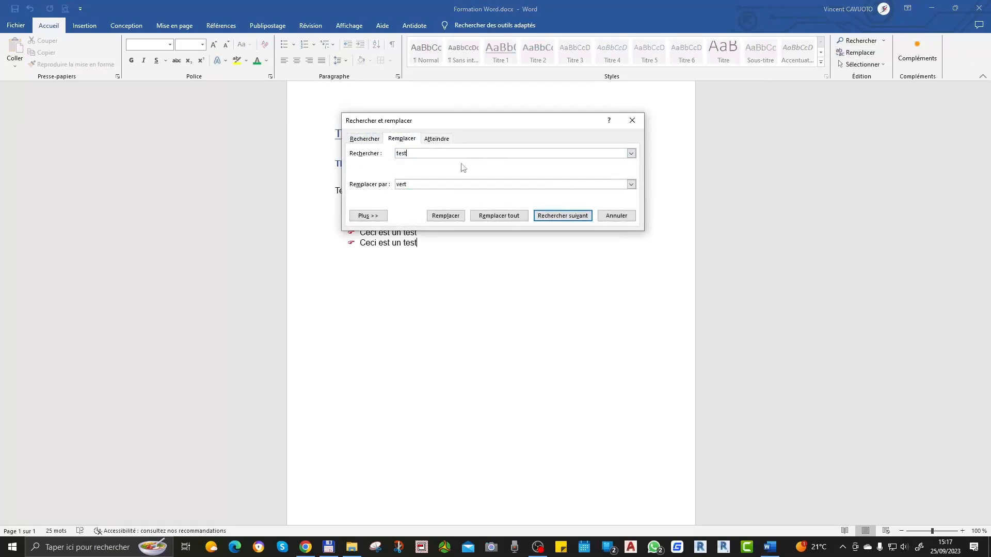
pyautogui.doubleClick(409, 185)
pyautogui.doubleClick(402, 153)
pyautogui.write('un test')
pyautogui.doubleClick(408, 184)
pyautogui.write('une ')
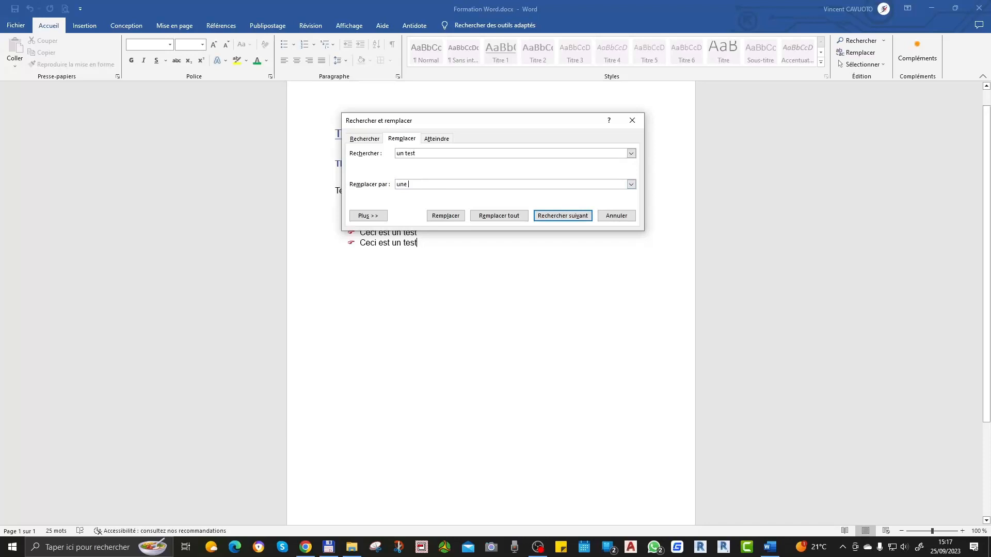
pyautogui.write('formation')
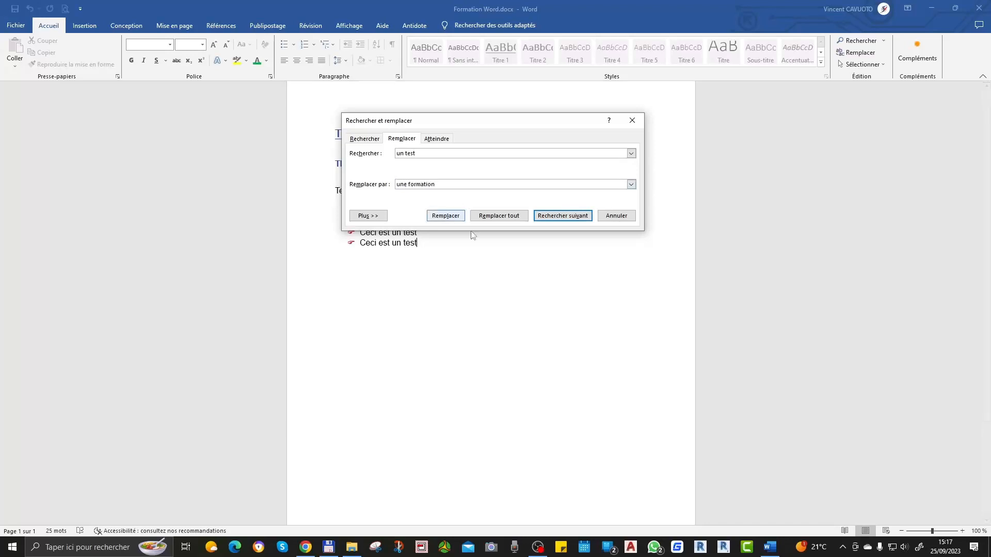
pyautogui.click(500, 217)
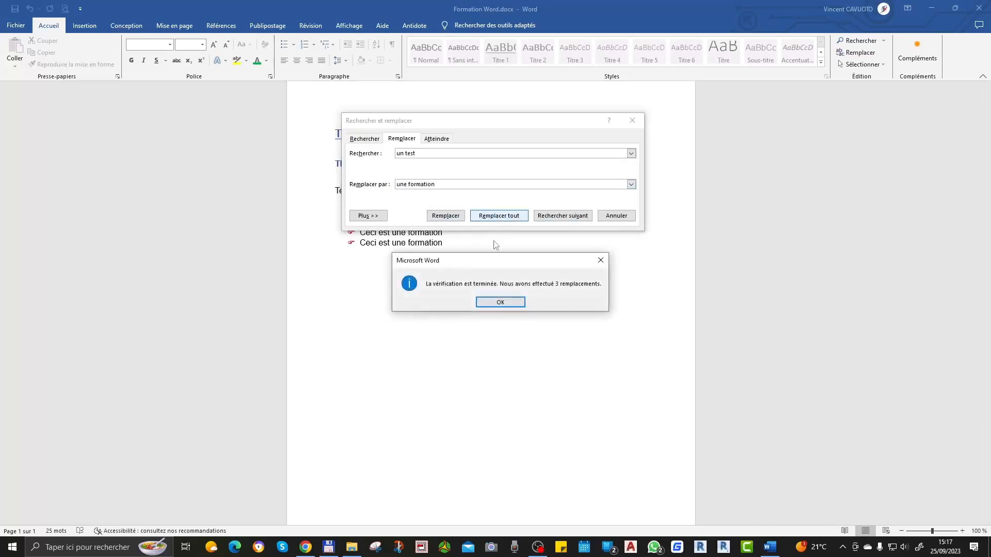
# Step: Close the find-and-replace dialog and return to the top of the document to check the replaced bullet text
pyautogui.click(510, 304)
pyautogui.click(626, 216)
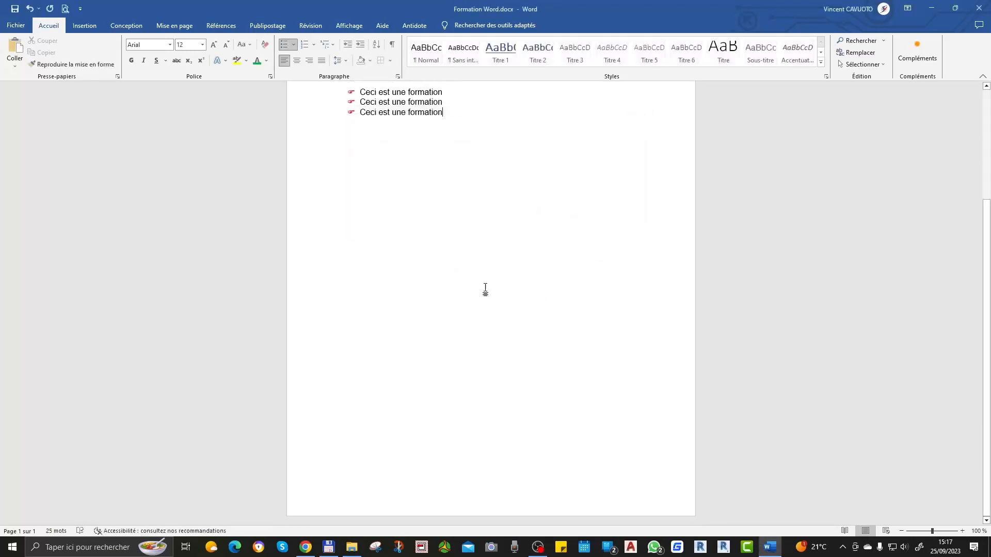
pyautogui.scroll(3, 425, 221)
pyautogui.moveTo(354, 170); pyautogui.dragTo(462, 190)
pyautogui.click(455, 319)
pyautogui.scroll(3, 455, 319)
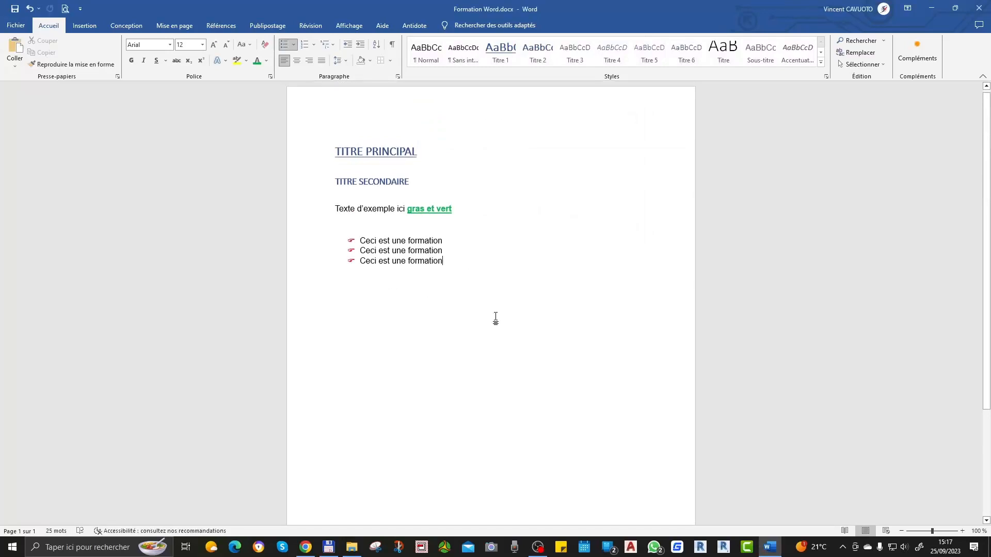
pyautogui.scroll(1, 506, 293)
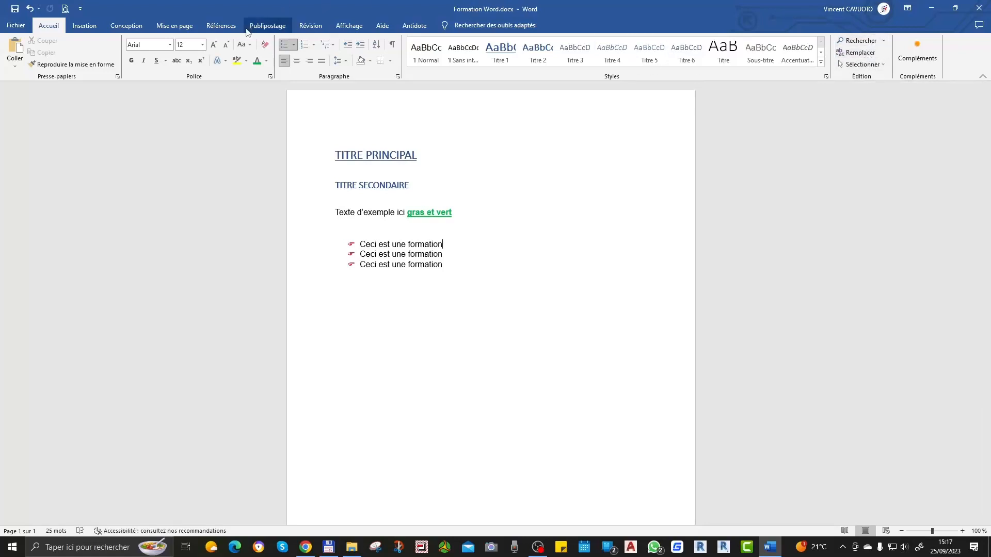
# Step: Insert a table with 3 columns and 5 rows on the empty line below the bulleted list
pyautogui.click(92, 29)
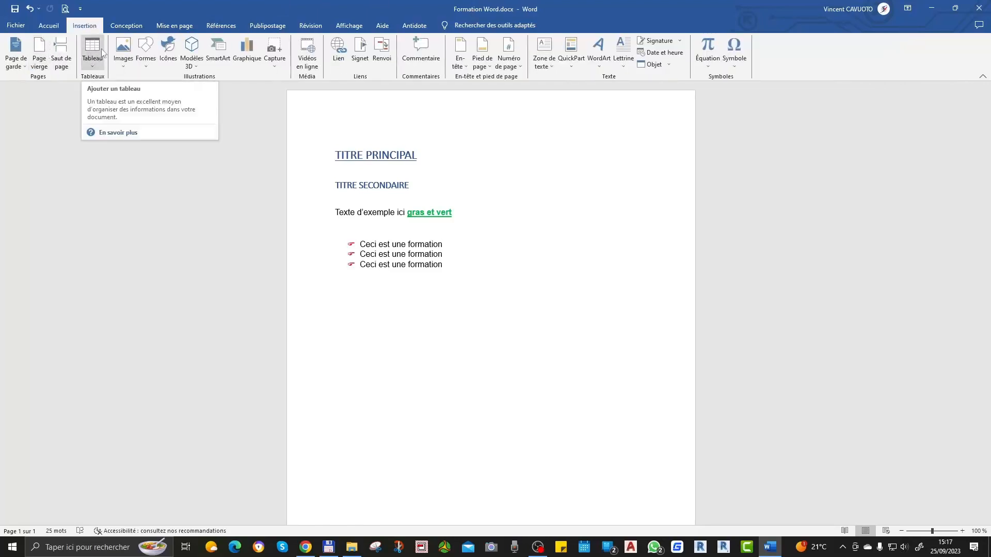
pyautogui.click(476, 287)
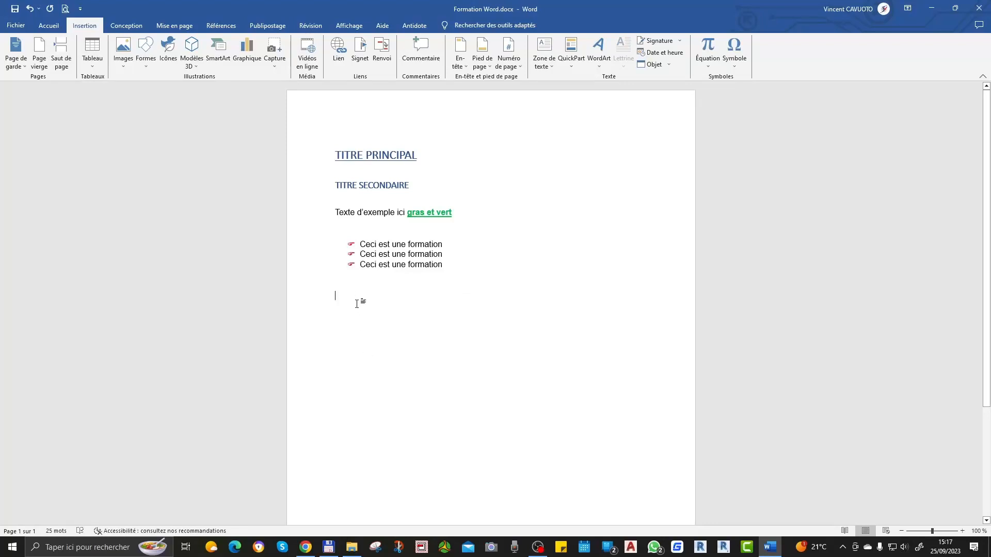
pyautogui.click(98, 51)
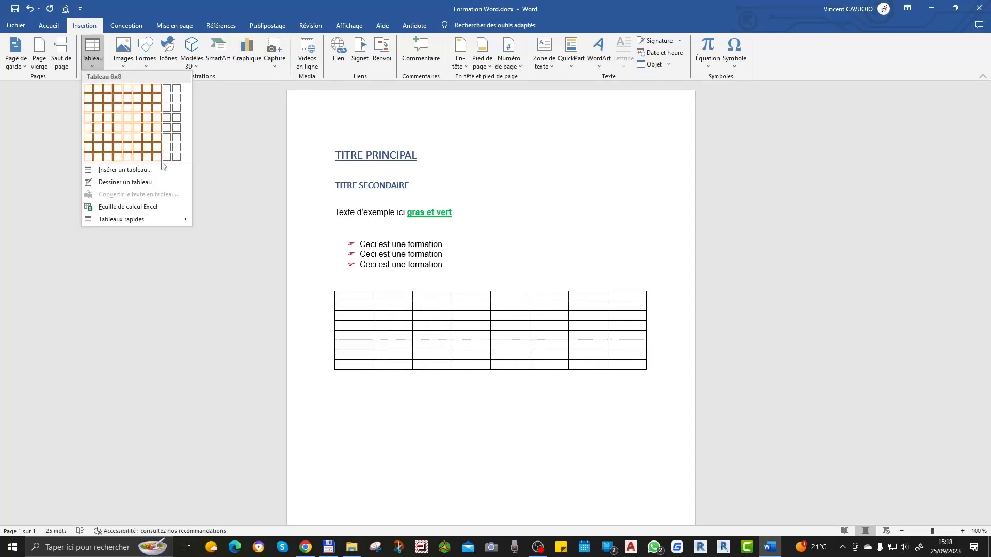
pyautogui.click(132, 170)
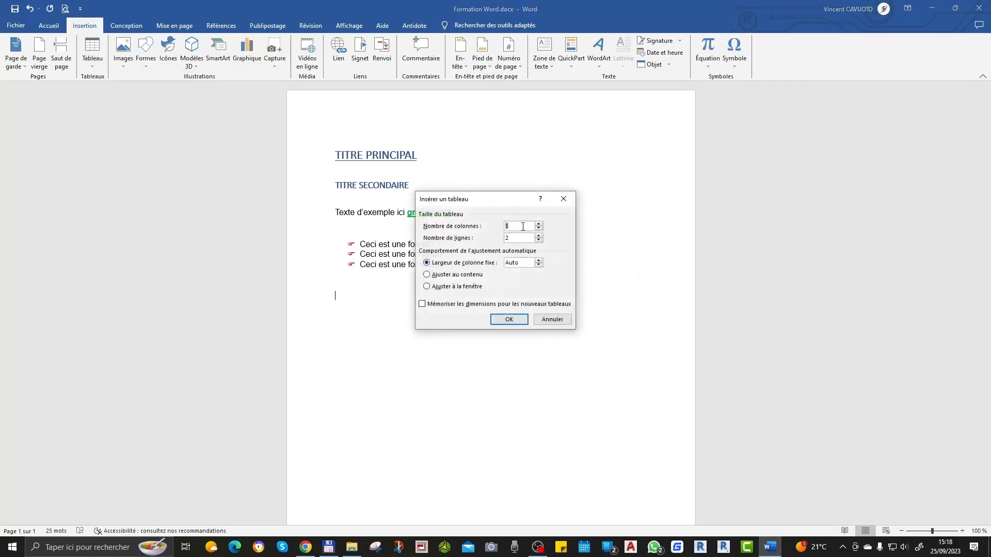
pyautogui.press('BackSpace')
pyautogui.write('3')
pyautogui.click(509, 319)
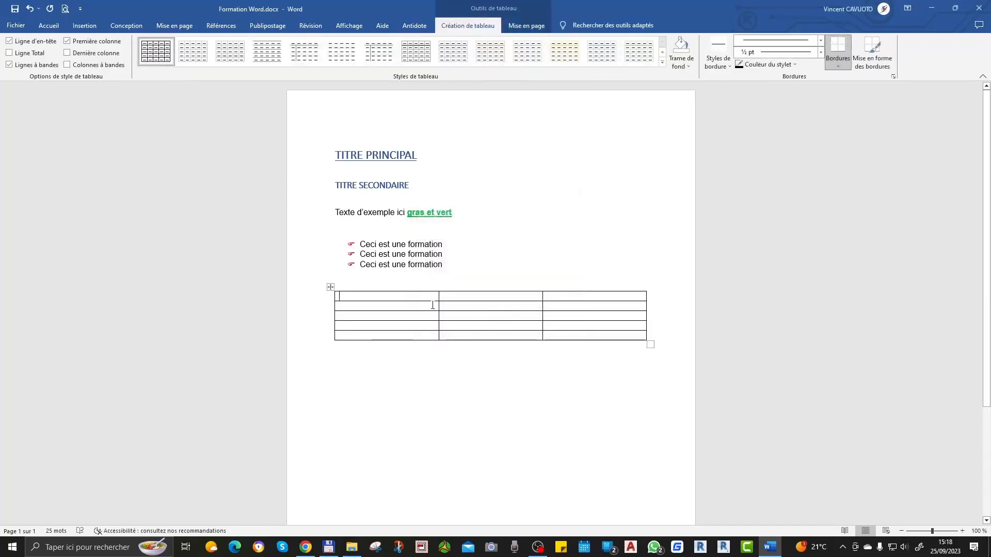
# Step: Enter "1 colonne" in the table's first cell and copy it into the other two cells of the first row
pyautogui.write('1 colonne')
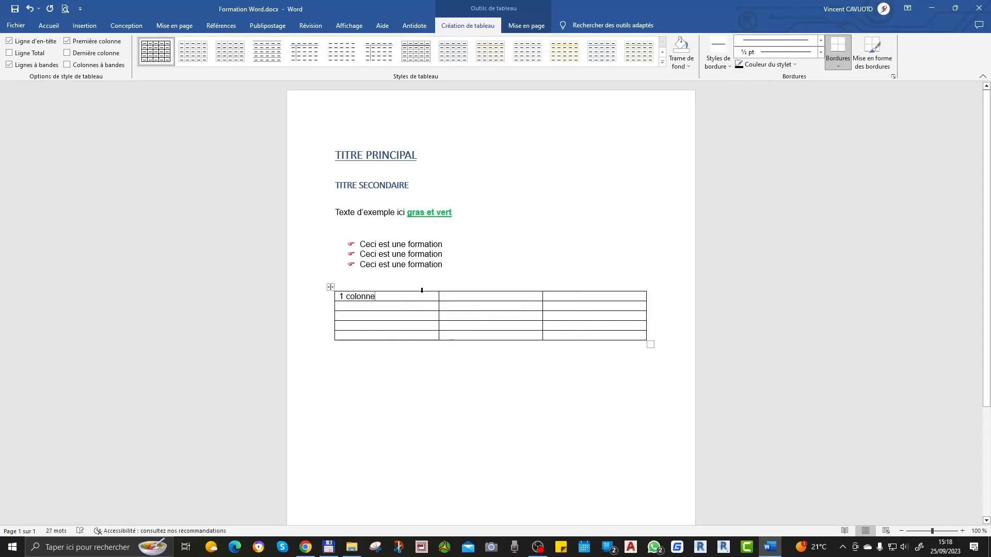
pyautogui.tripleClick(376, 296)
pyautogui.hotkey('ctrl', 'c')
pyautogui.rightClick(375, 296)
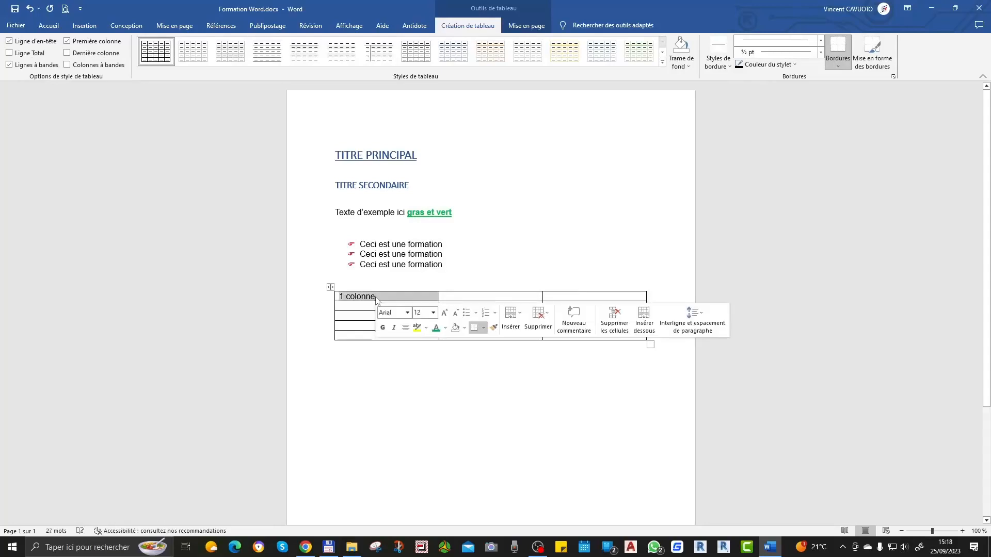
pyautogui.click(458, 290)
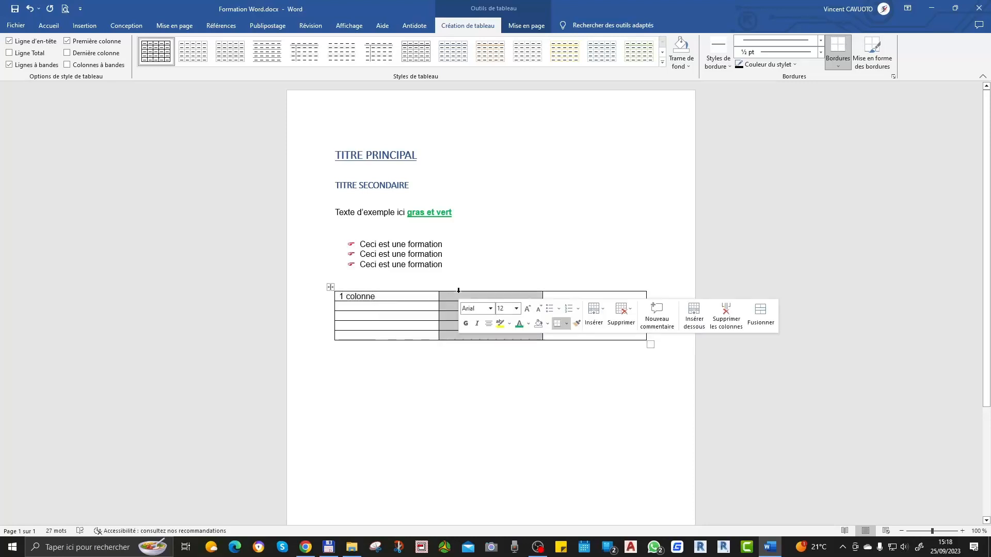
pyautogui.click(467, 297)
pyautogui.hotkey('ctrl', 'v')
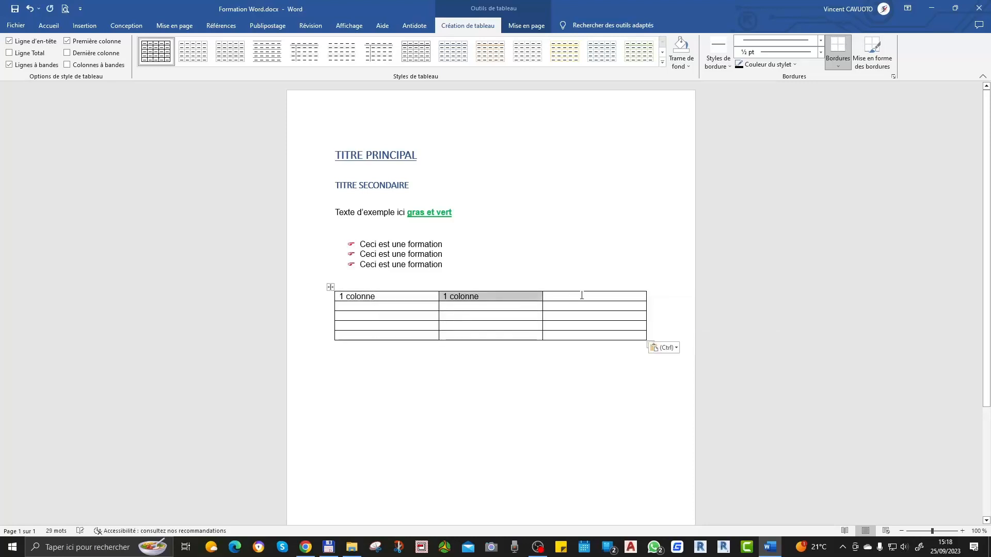
pyautogui.click(579, 298)
pyautogui.hotkey('ctrl', 'v')
# Step: Change the number to 2 in the second and third cells of the table's first row
pyautogui.click(451, 299)
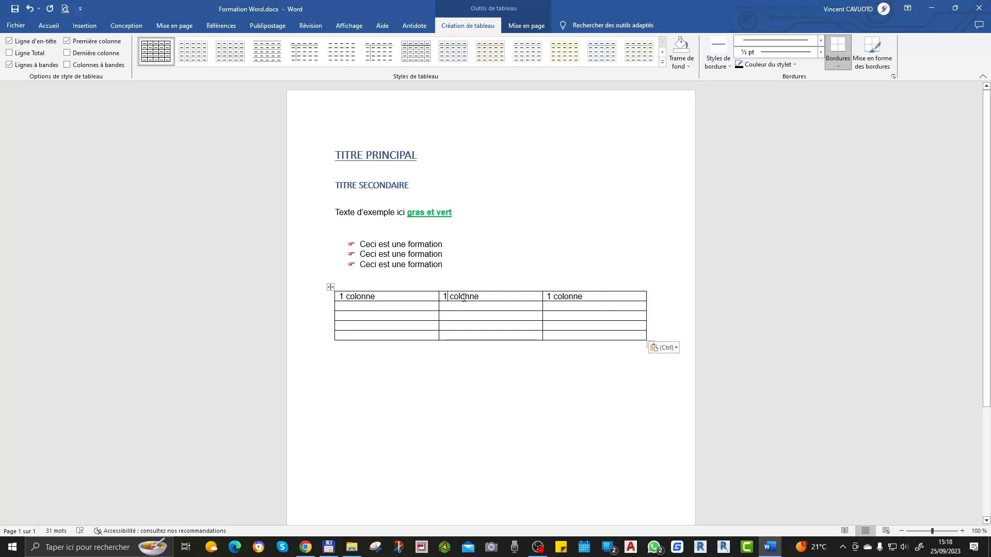
pyautogui.press('BackSpace')
pyautogui.write('2')
pyautogui.click(551, 299)
pyautogui.press('BackSpace')
pyautogui.write('2')
pyautogui.click(492, 300)
pyautogui.click(589, 276)
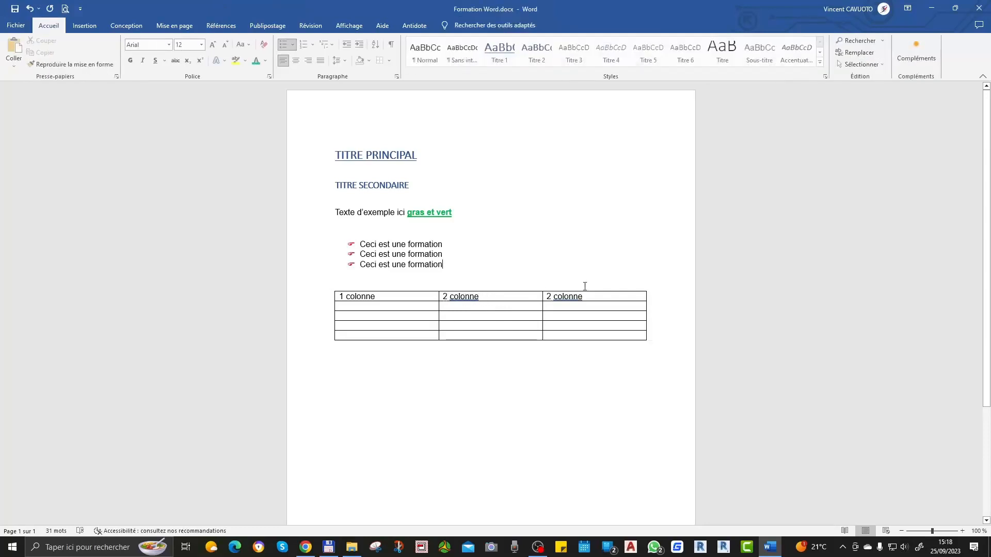
# Step: Clear the text from all three cells of the table's first row
pyautogui.moveTo(588, 295); pyautogui.dragTo(460, 297)
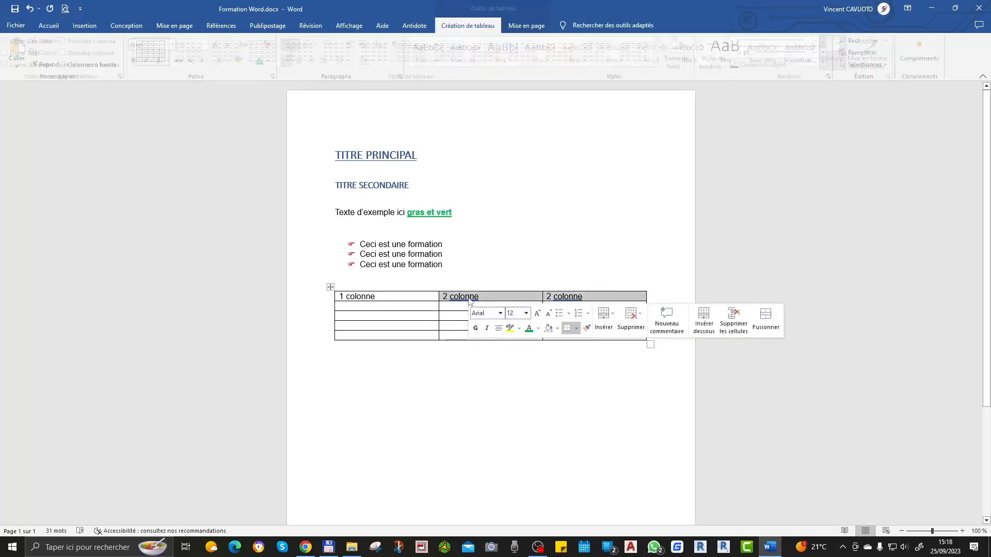
pyautogui.press('Delete')
pyautogui.moveTo(382, 298); pyautogui.dragTo(339, 298)
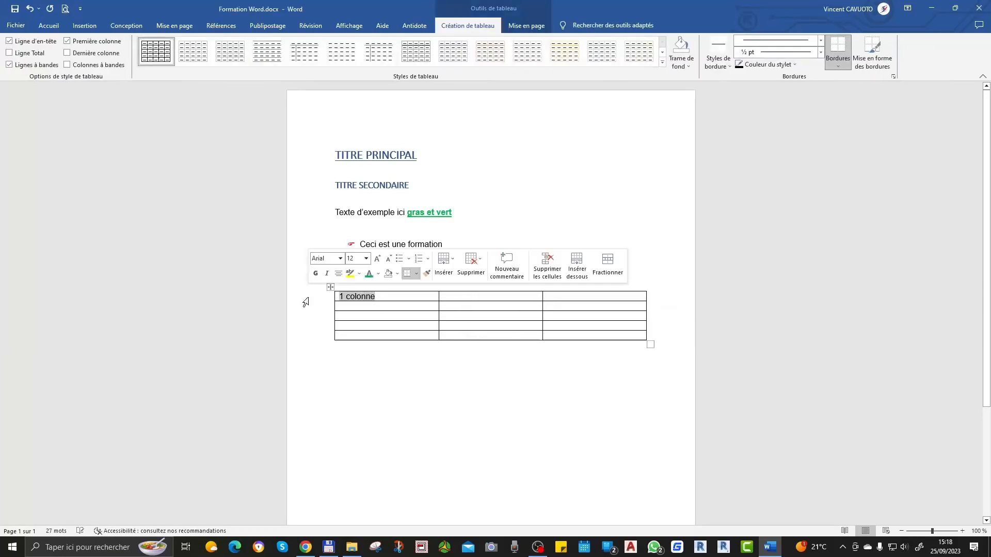
pyautogui.press('Delete')
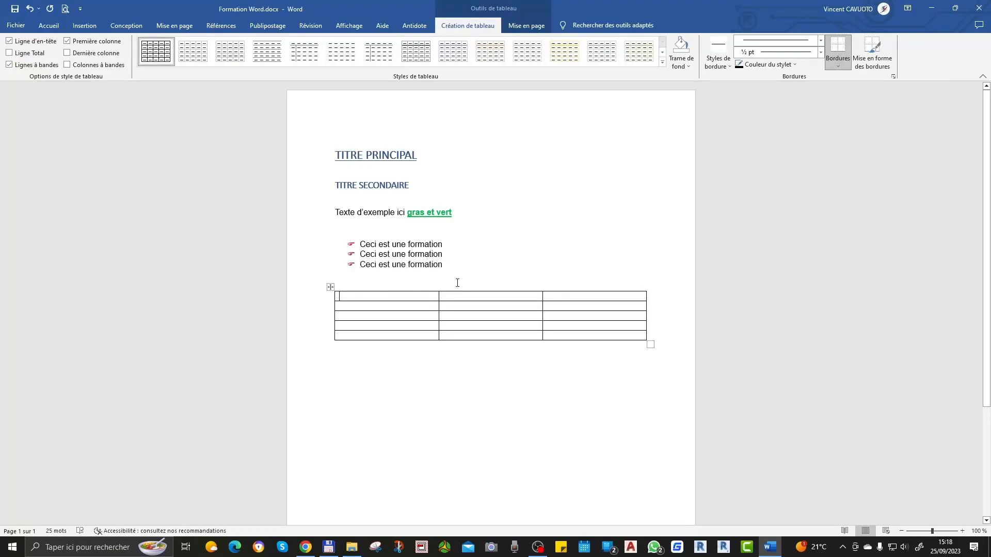
# Step: Number the first three rows 1, 2 and 3 in the table's first column, one number per cell
pyautogui.write('1')
pyautogui.press('Return')
pyautogui.write('2')
pyautogui.press('Return')
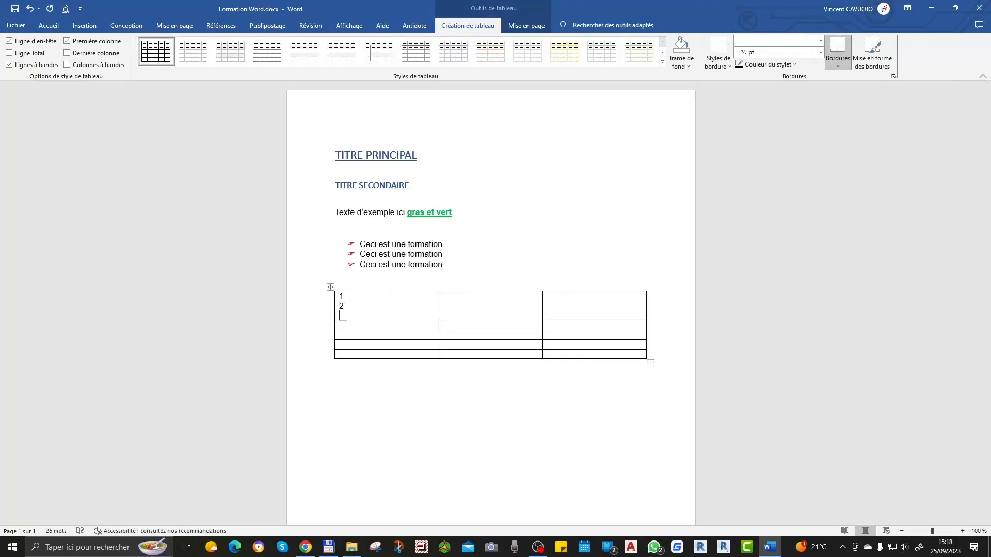
pyautogui.press('BackSpace')
pyautogui.press('BackSpace')
pyautogui.press('BackSpace')
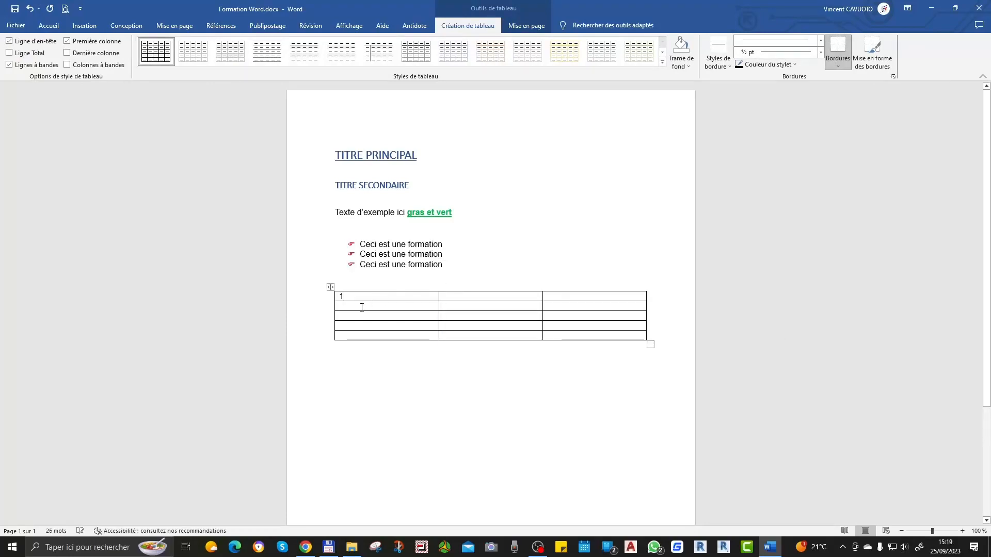
pyautogui.write('2')
# Step: Enlarge the whole table so its columns are slightly wider and its rows are taller
pyautogui.click(475, 288)
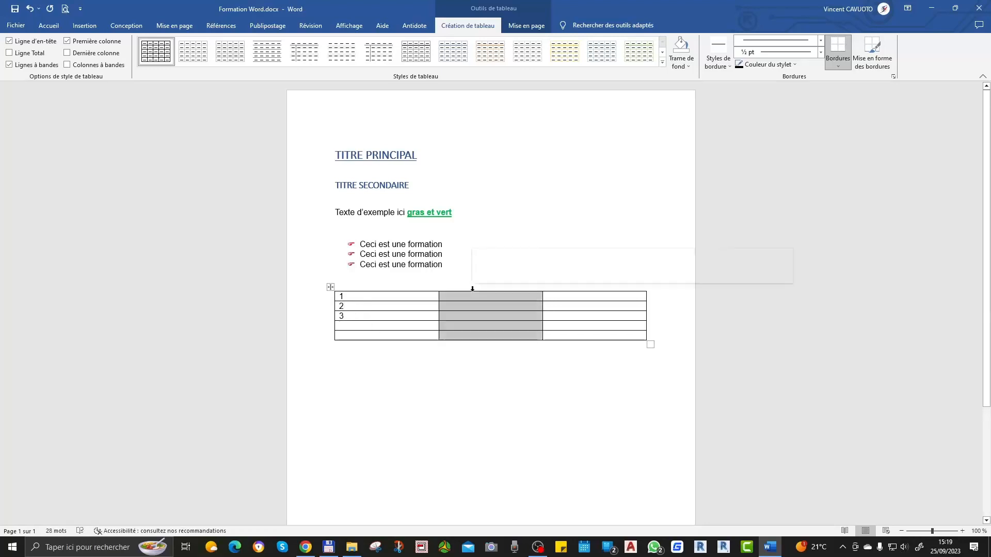
pyautogui.click(499, 240)
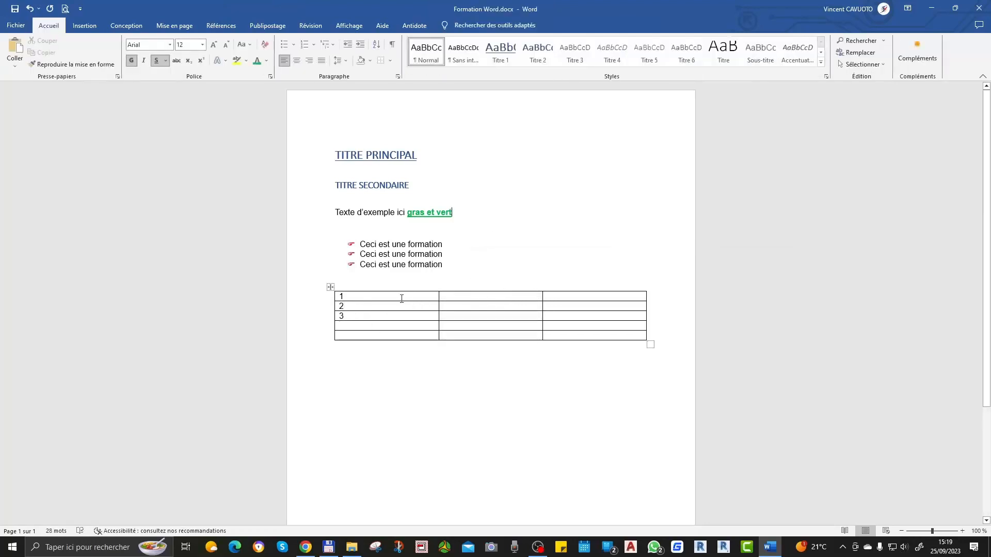
pyautogui.moveTo(652, 345); pyautogui.dragTo(668, 383)
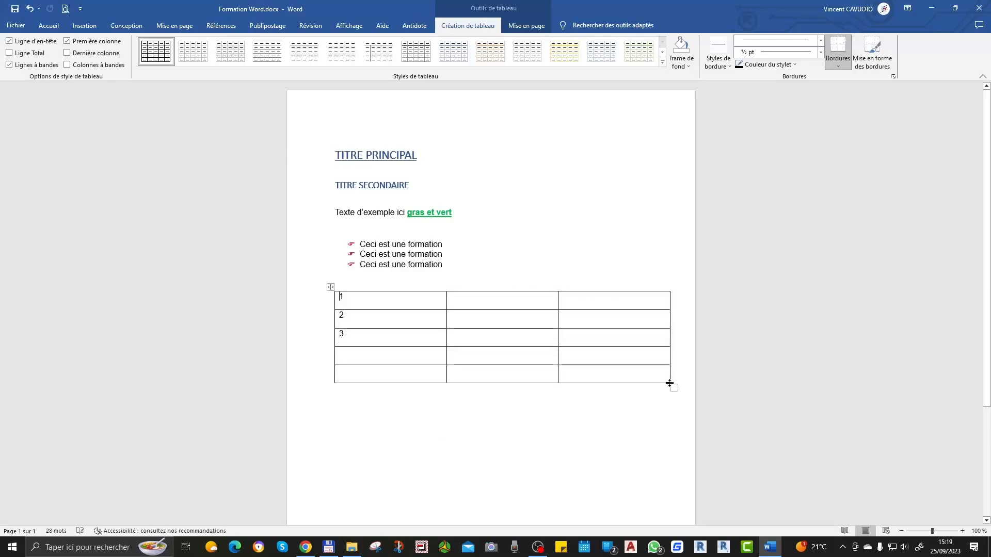
pyautogui.click(534, 259)
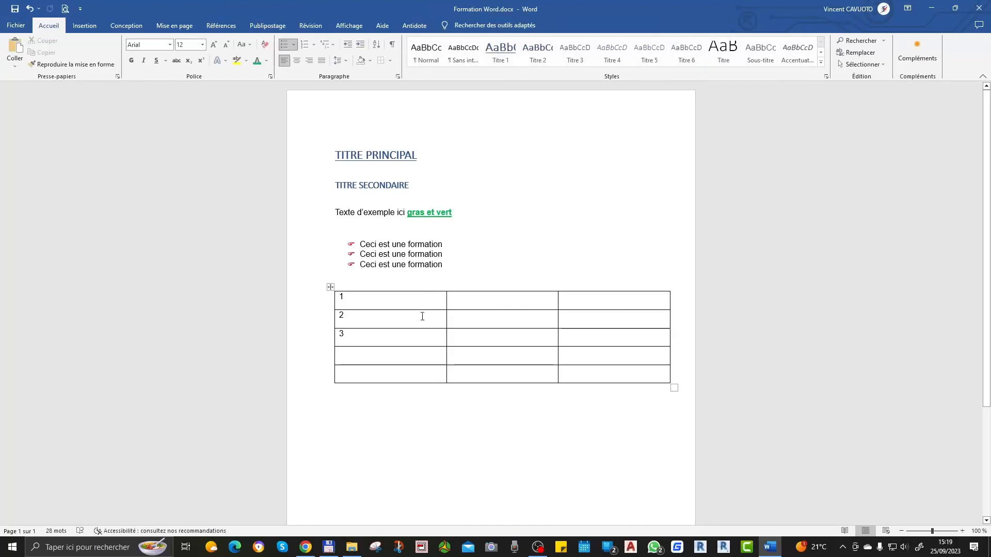
# Step: Delete all columns of the selected table and undo the deletion
pyautogui.click(331, 289)
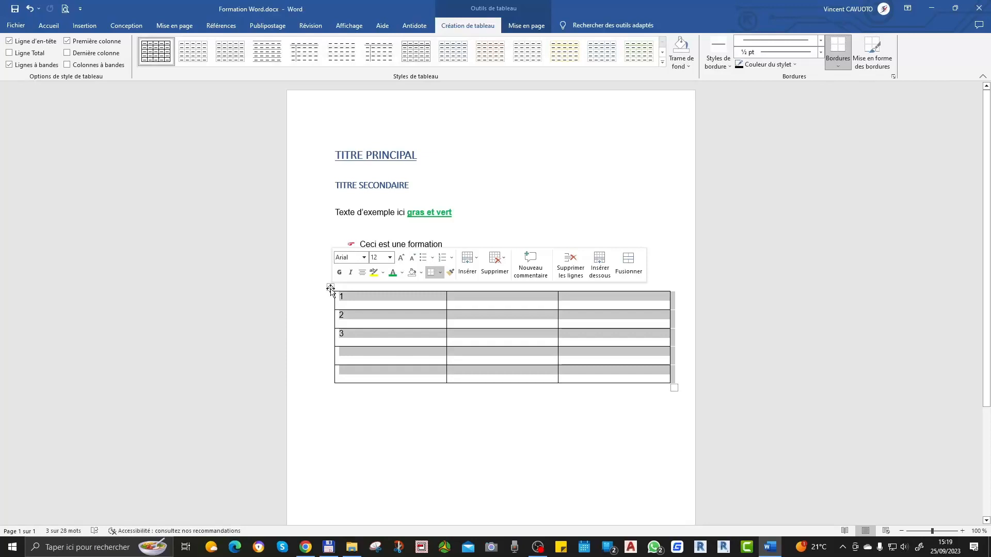
pyautogui.click(504, 262)
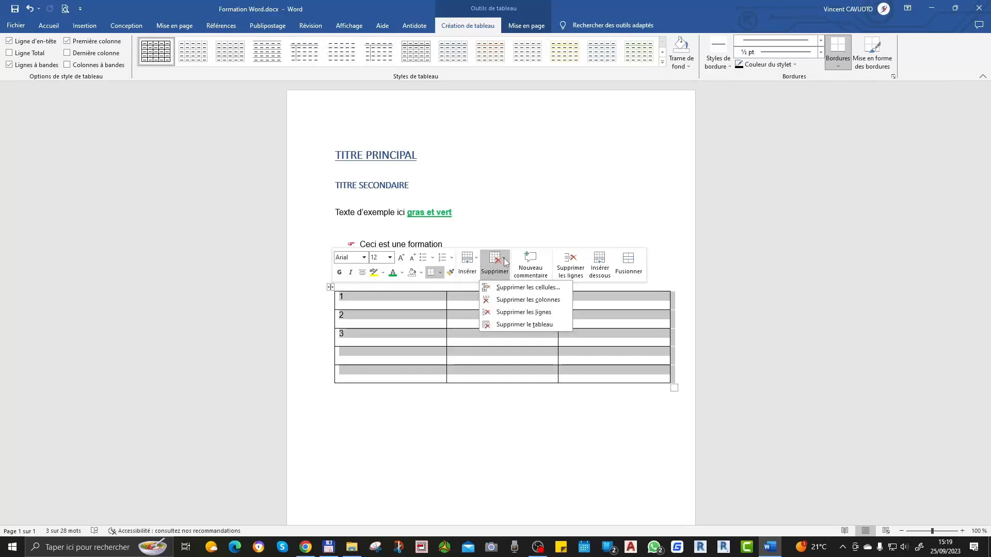
pyautogui.click(548, 295)
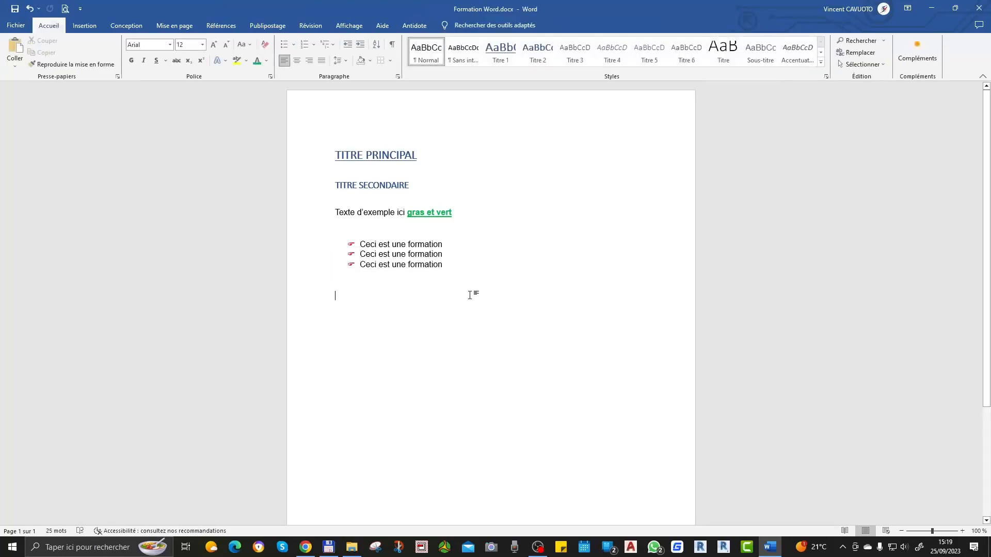
pyautogui.hotkey('ctrl', 'z')
# Step: Delete the table's middle column and stretch the remaining two columns to about the width of the page text
pyautogui.click(468, 297)
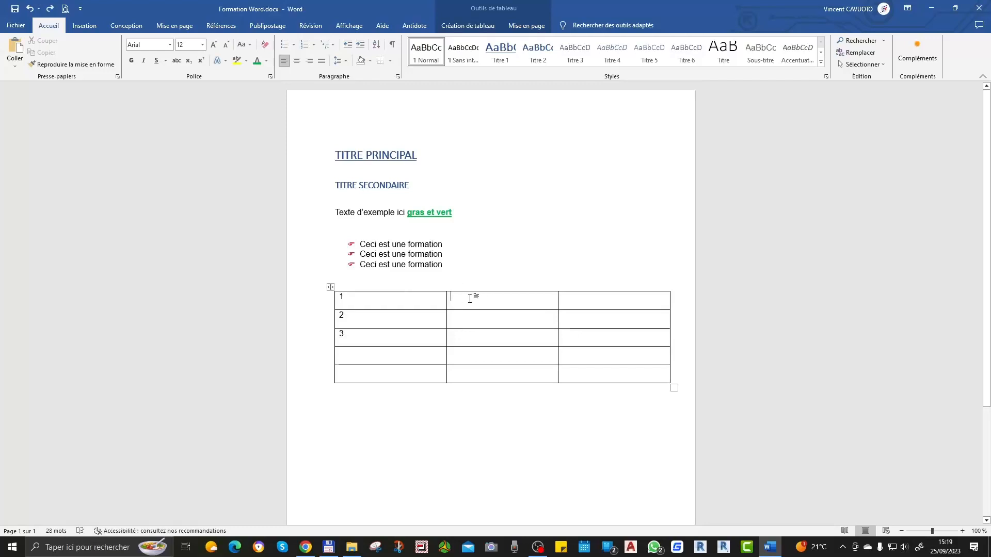
pyautogui.rightClick(470, 300)
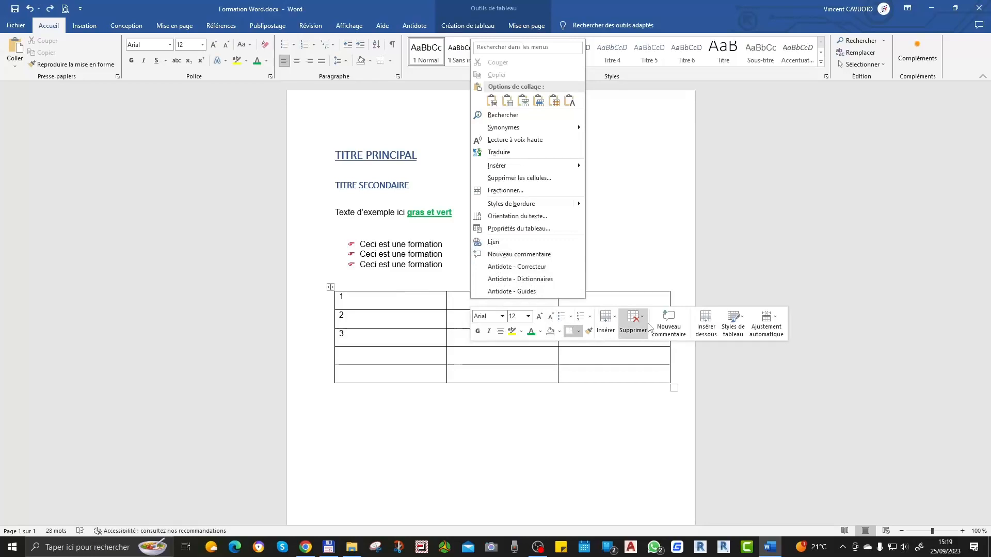
pyautogui.click(463, 303)
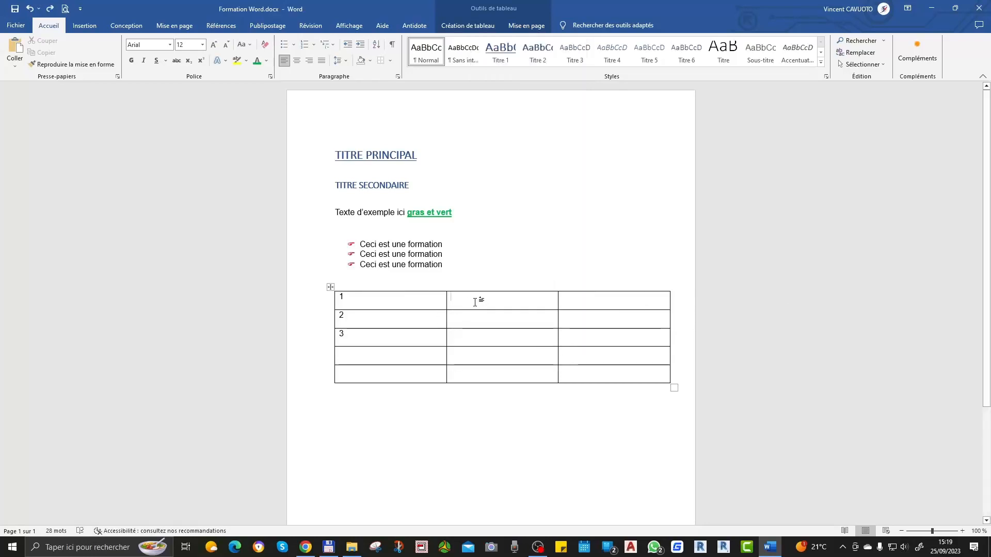
pyautogui.rightClick(475, 302)
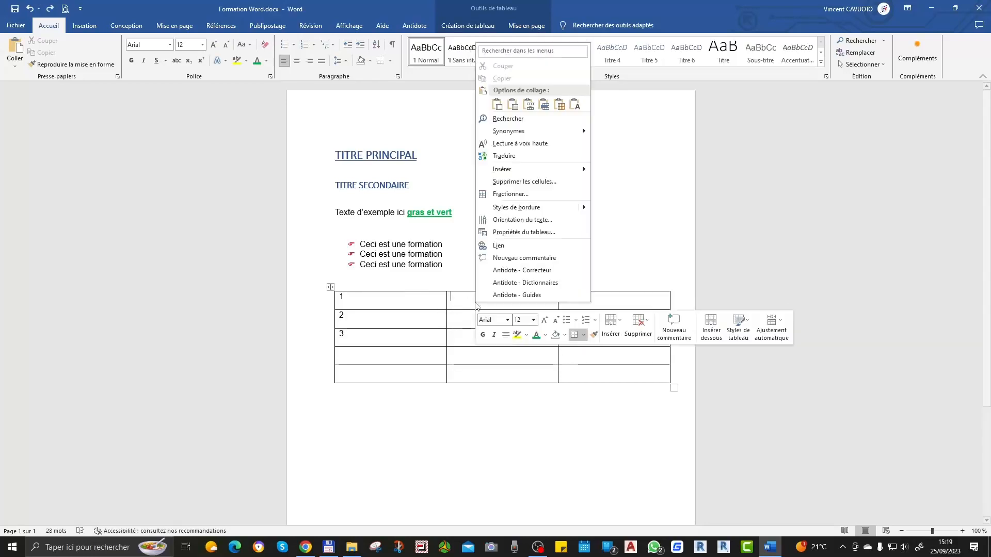
pyautogui.click(648, 321)
pyautogui.click(684, 365)
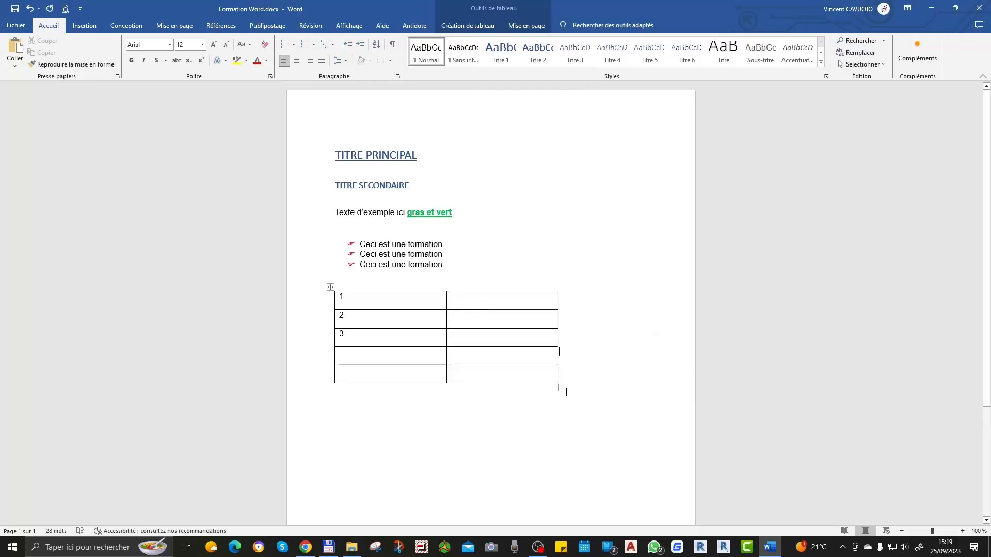
pyautogui.moveTo(565, 391); pyautogui.dragTo(646, 378)
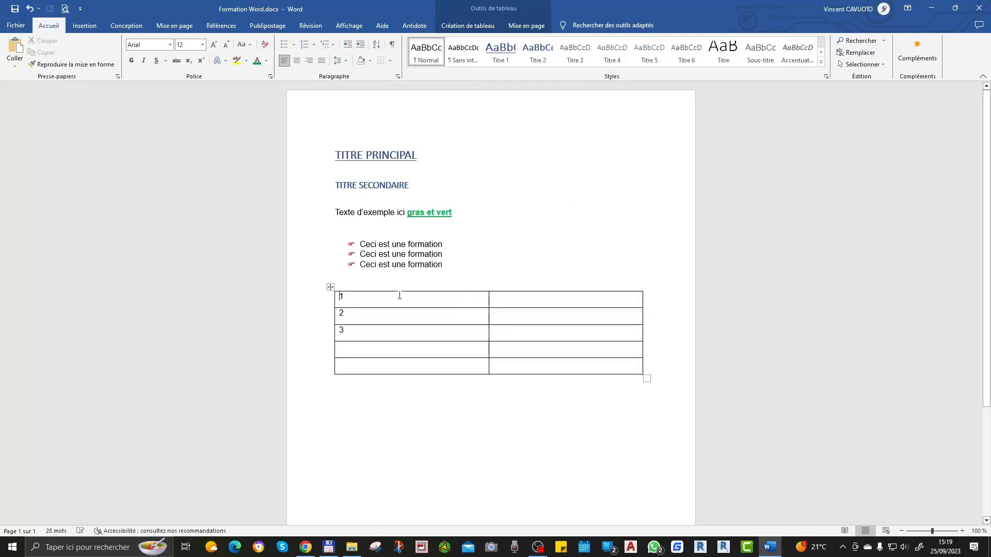
# Step: Examine the border style options available for the whole table
pyautogui.rightClick(331, 287)
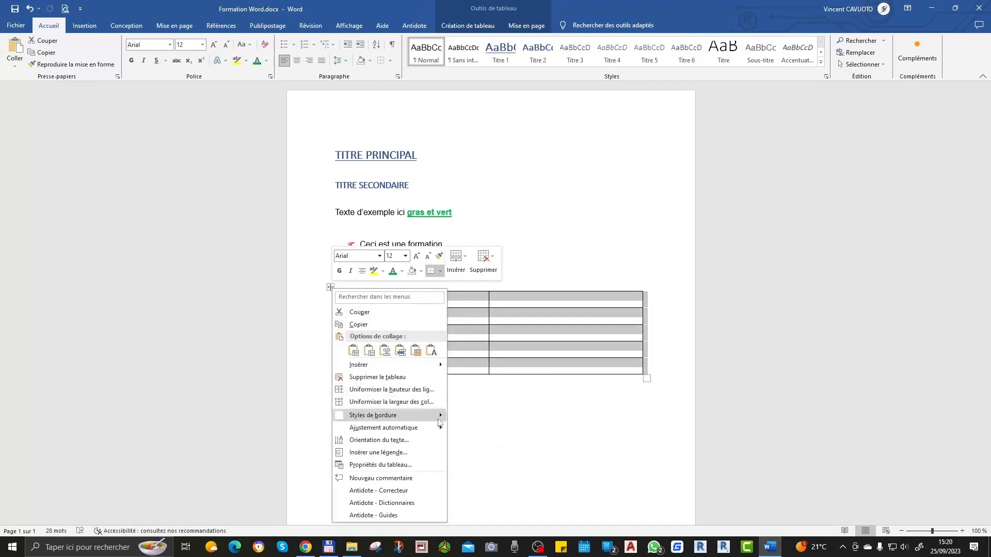
pyautogui.moveTo(443, 415)
pyautogui.click(550, 449)
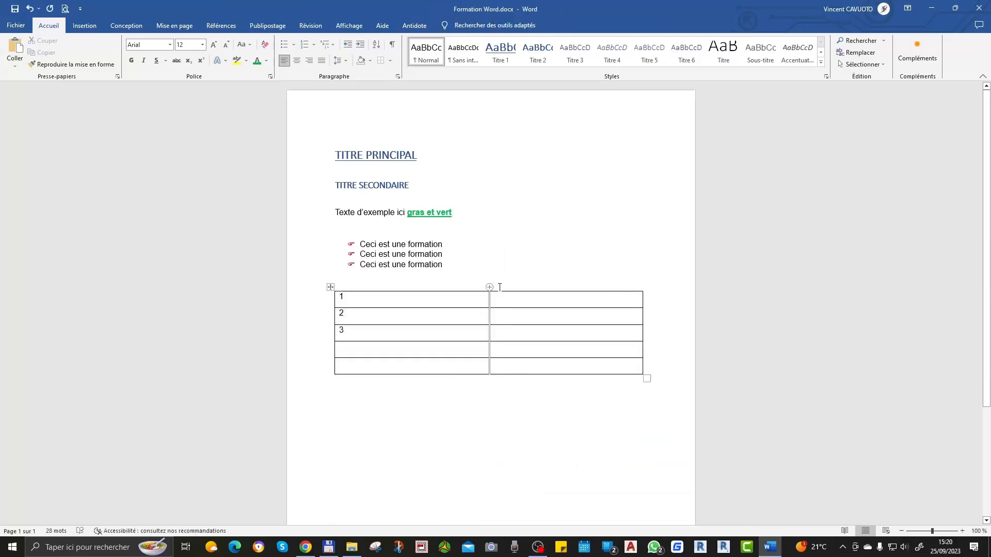
# Step: Select the whole table and set its horizontal alignment to centred in the table properties
pyautogui.click(485, 255)
pyautogui.moveTo(373, 301); pyautogui.dragTo(526, 379)
pyautogui.moveTo(350, 303); pyautogui.dragTo(502, 367)
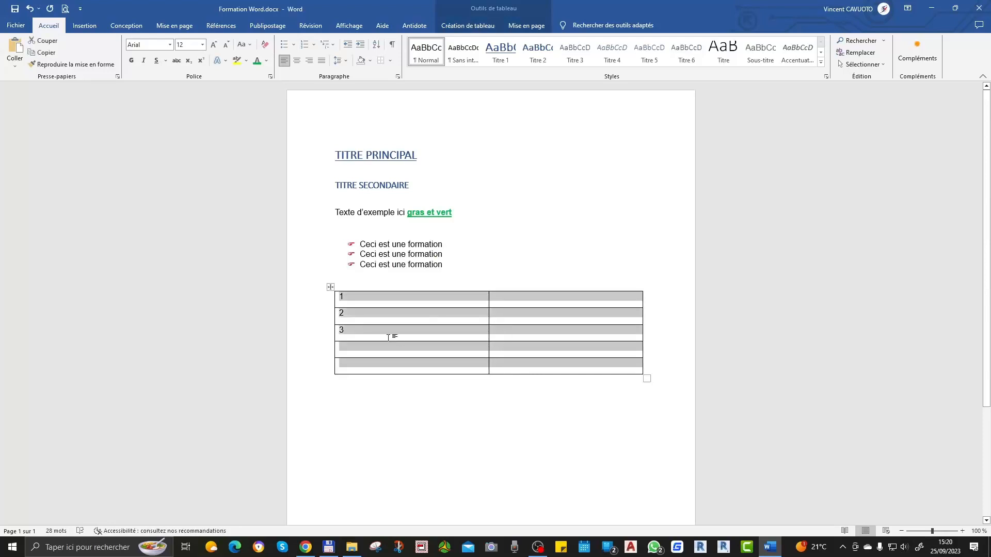
pyautogui.click(331, 288)
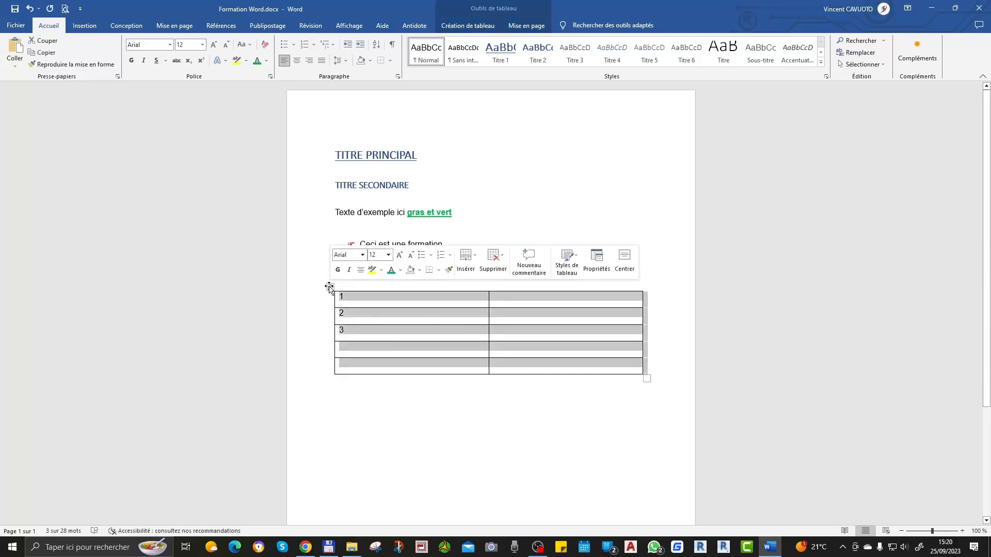
pyautogui.click(438, 270)
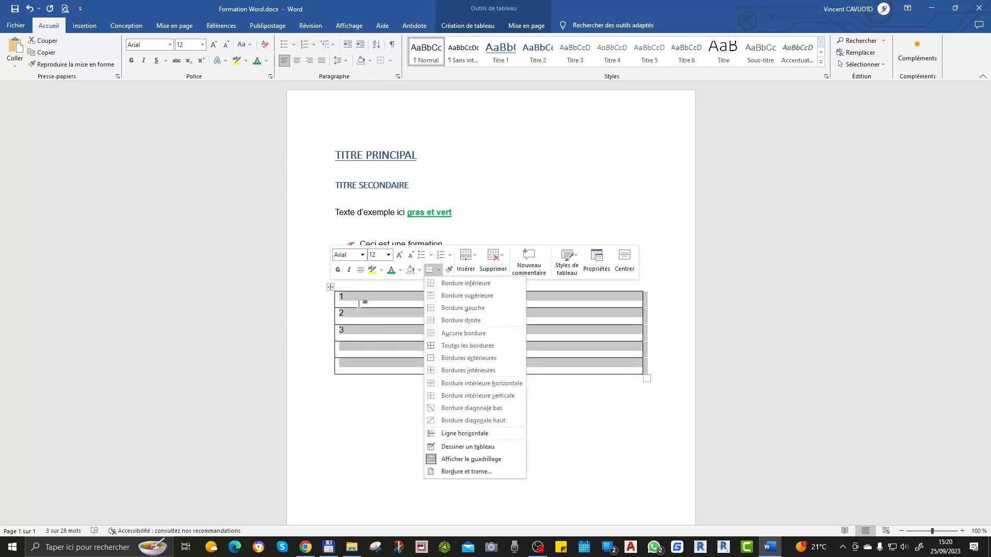
pyautogui.rightClick(331, 289)
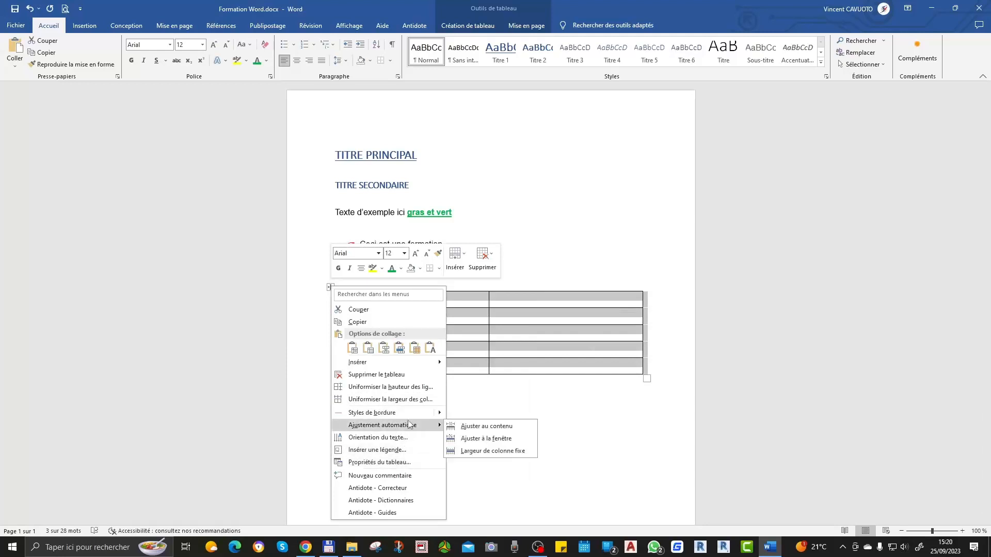
pyautogui.moveTo(442, 413)
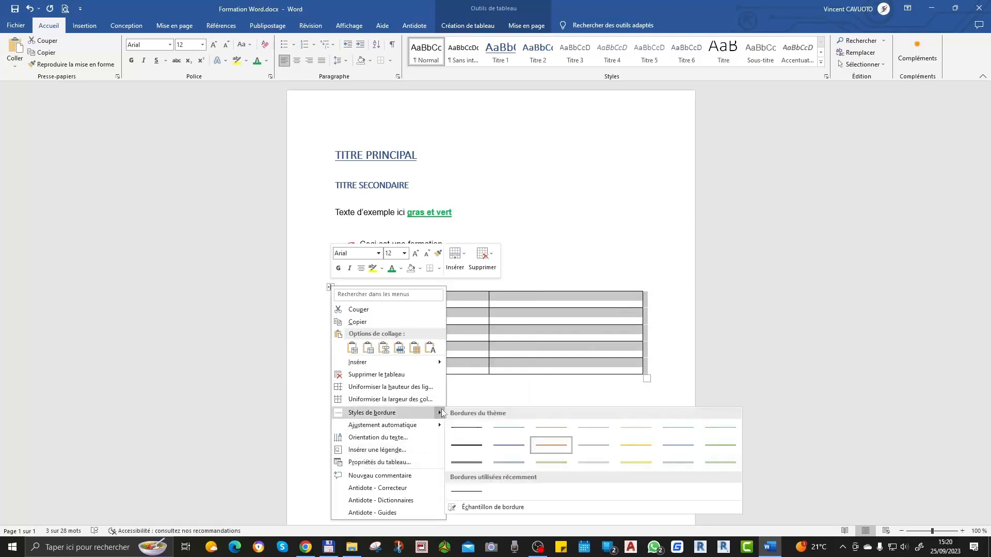
pyautogui.click(399, 463)
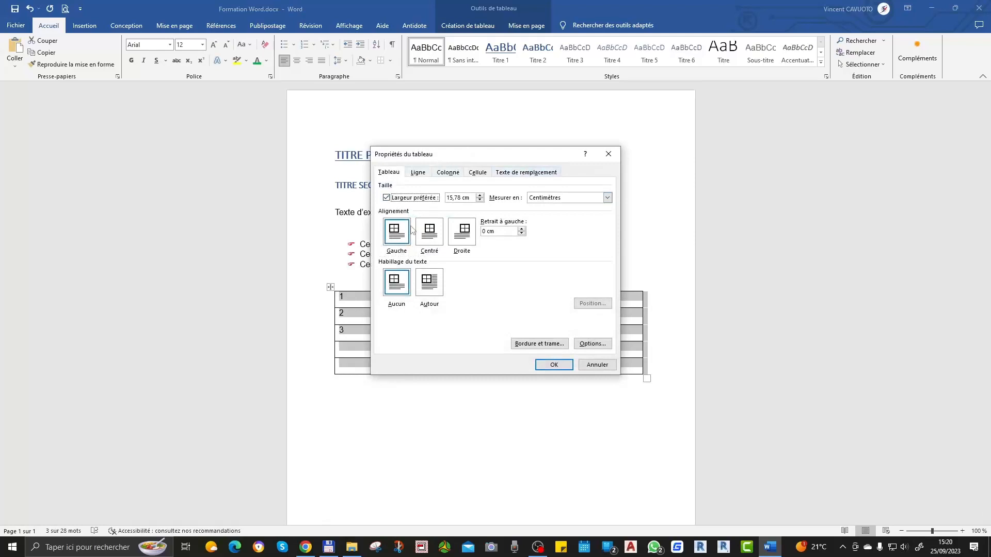
pyautogui.click(432, 242)
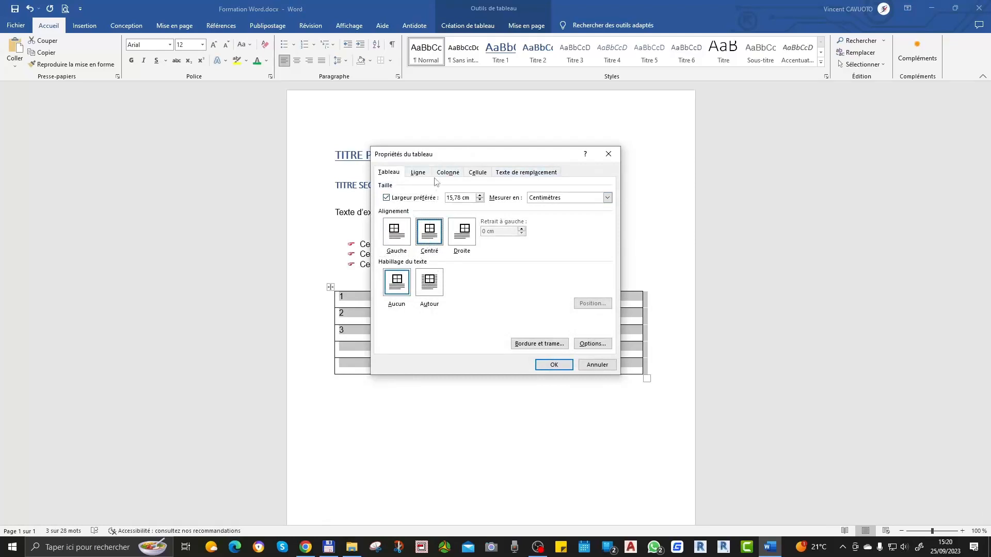
# Step: Set the vertical alignment of the table's cells to centred and apply the table properties
pyautogui.click(419, 172)
pyautogui.click(454, 174)
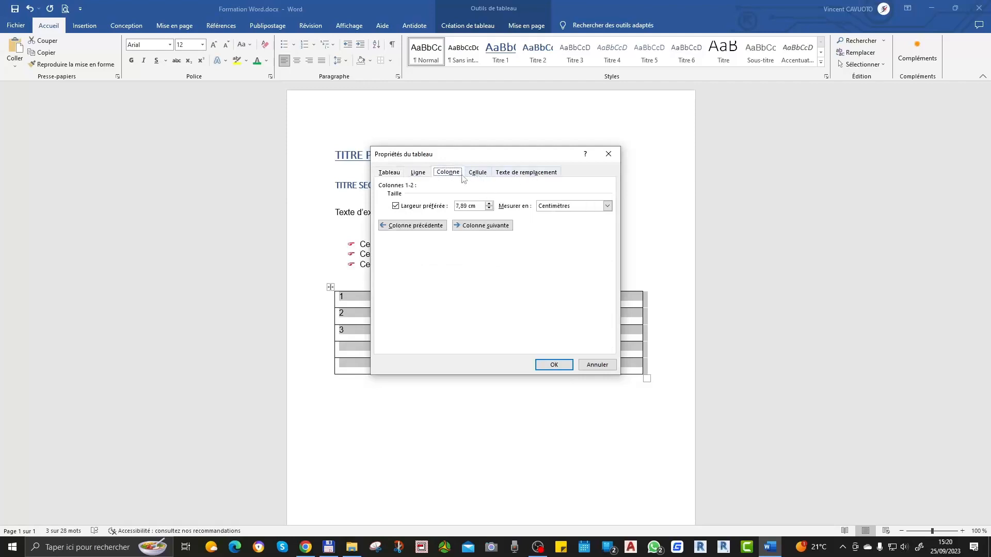
pyautogui.click(478, 173)
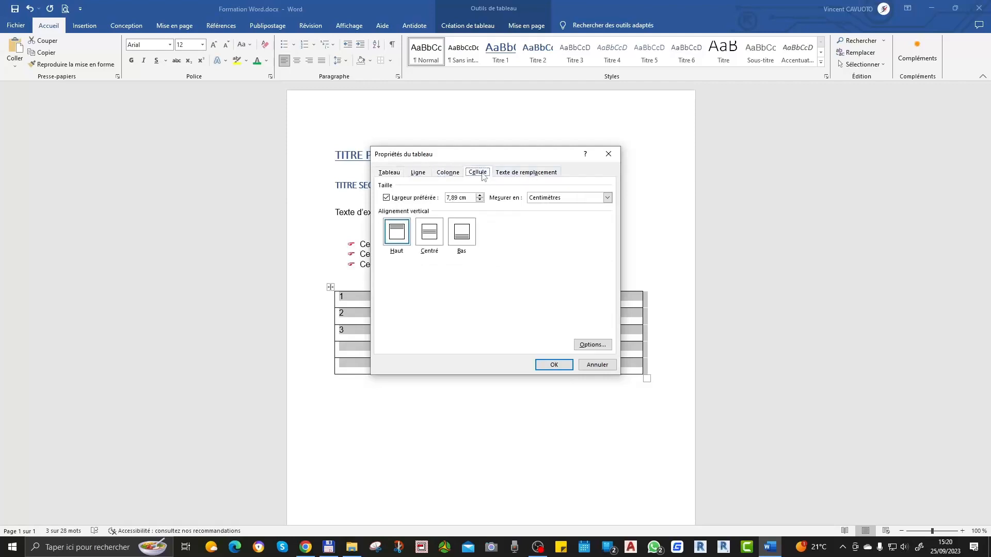
pyautogui.click(429, 235)
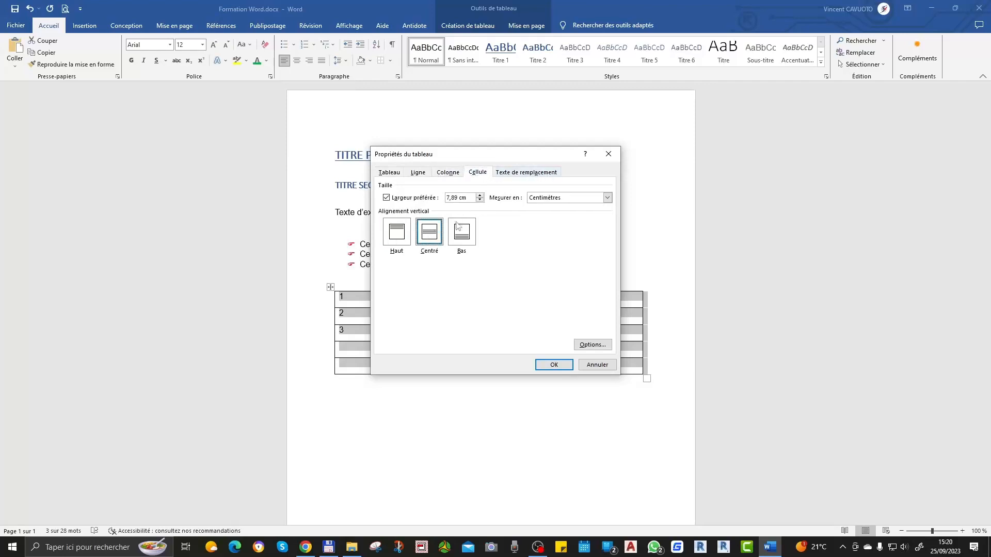
pyautogui.click(541, 175)
pyautogui.click(552, 363)
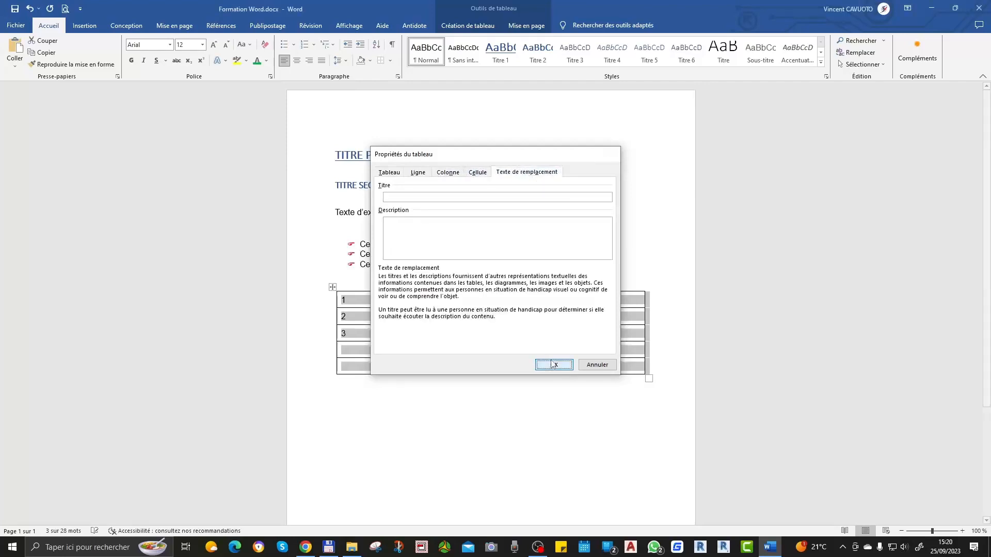
# Step: Add "texte" after the 1 in the table's first cell and enter "texte" in the first row's second cell
pyautogui.click(380, 294)
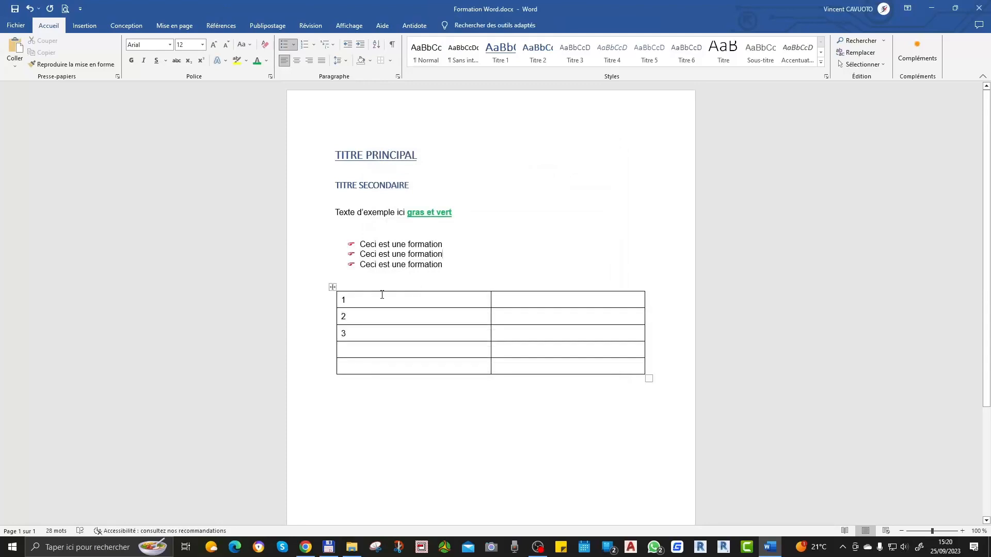
pyautogui.write('texte')
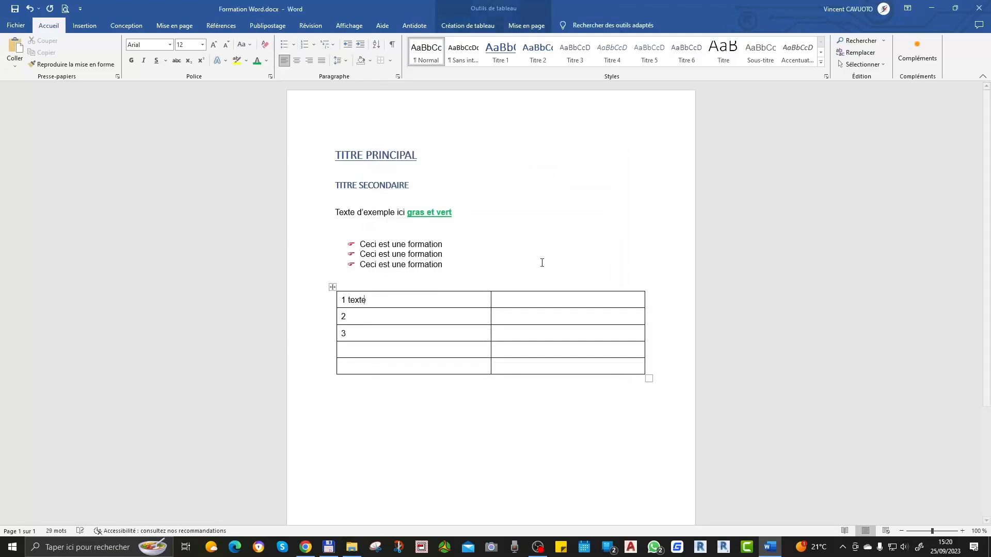
pyautogui.click(537, 299)
pyautogui.write('texte')
pyautogui.press('Up')
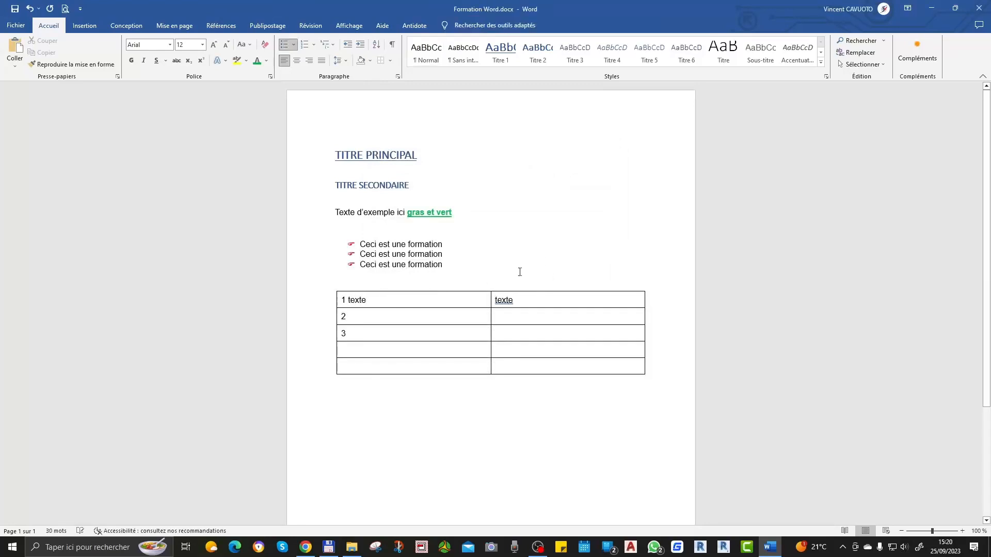
# Step: Centre the text of all table cells horizontally and view the line spacing options
pyautogui.moveTo(343, 301); pyautogui.dragTo(516, 375)
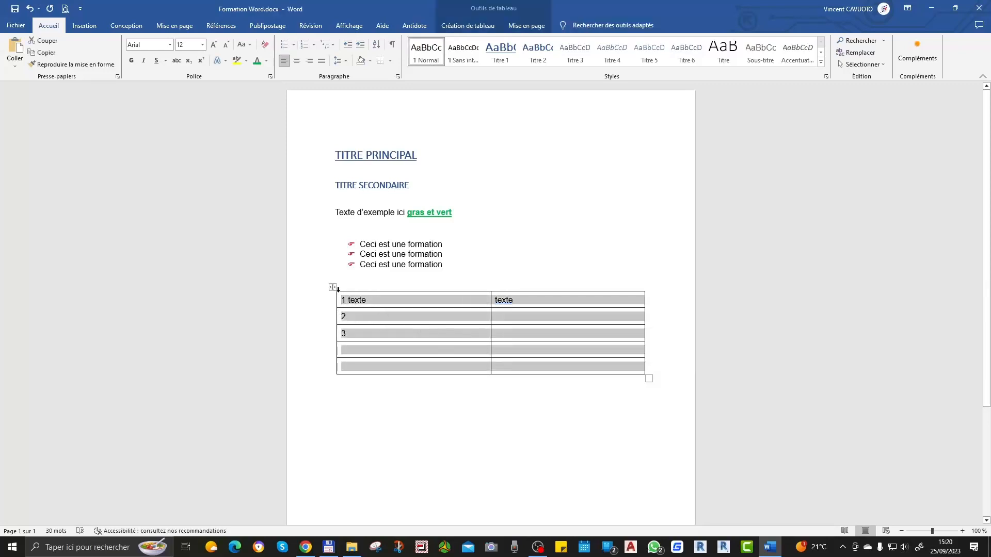
pyautogui.click(401, 408)
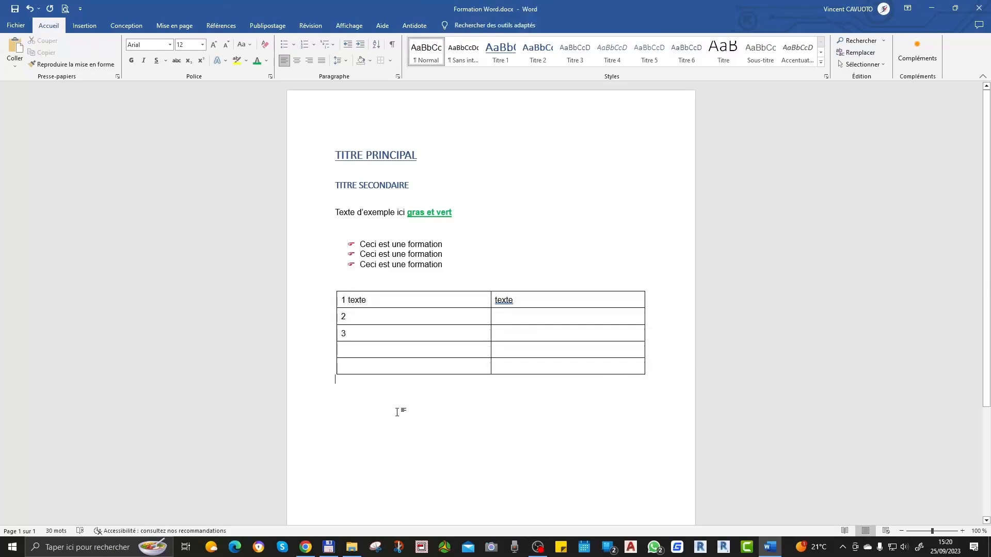
pyautogui.click(344, 300)
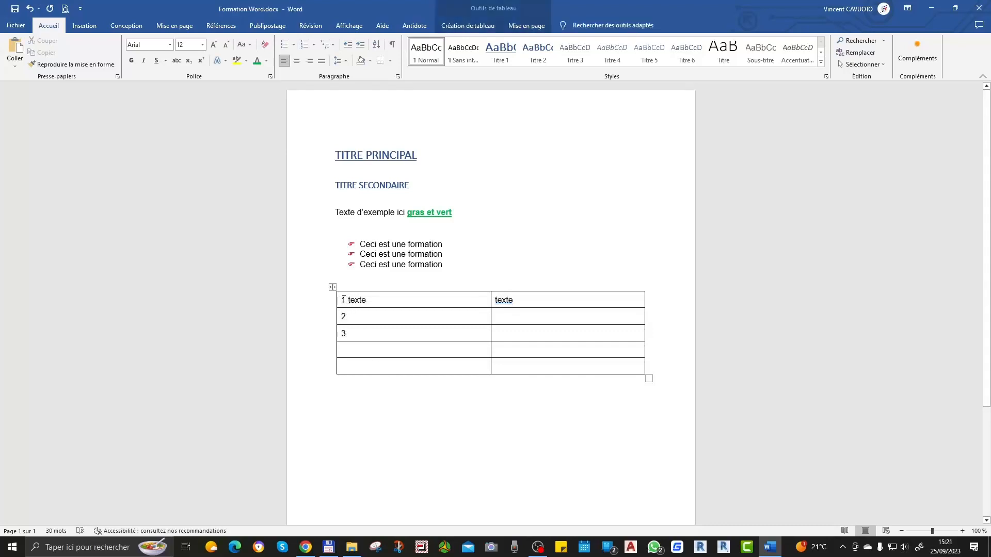
pyautogui.moveTo(344, 300); pyautogui.dragTo(588, 375)
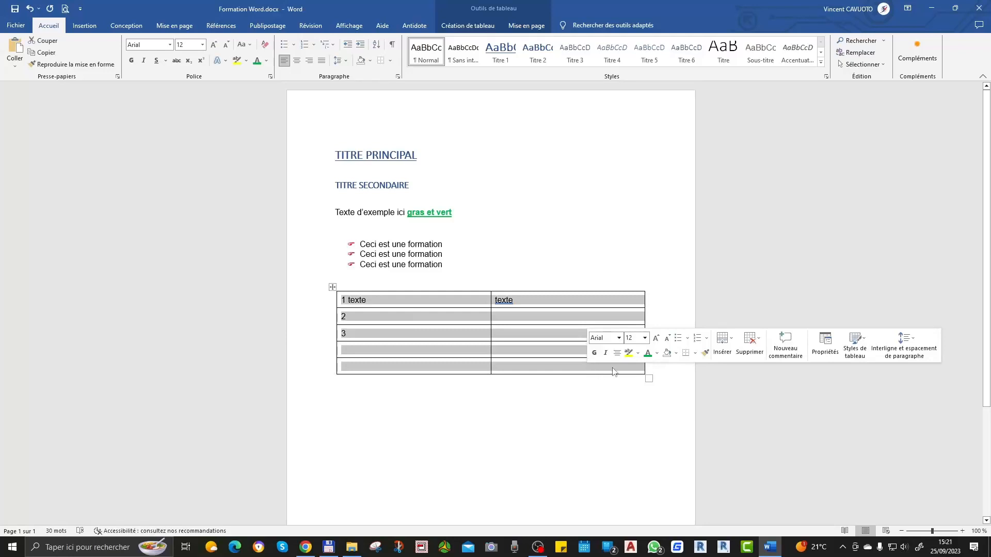
pyautogui.click(296, 62)
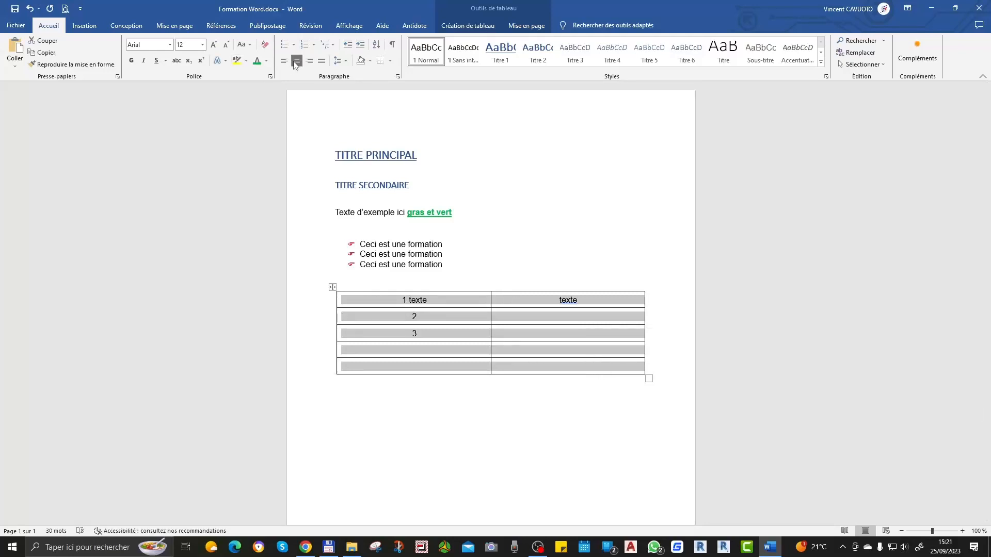
pyautogui.click(345, 60)
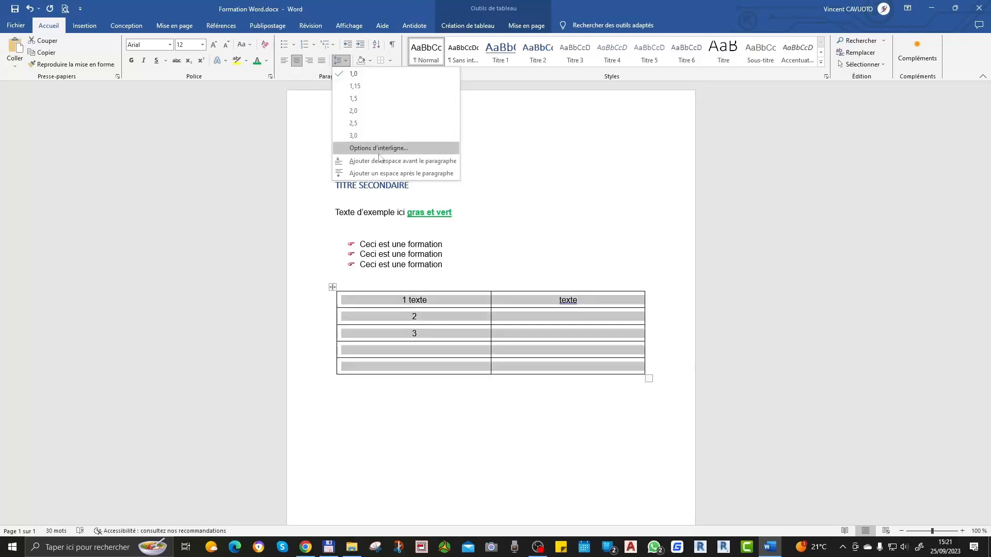
pyautogui.click(370, 98)
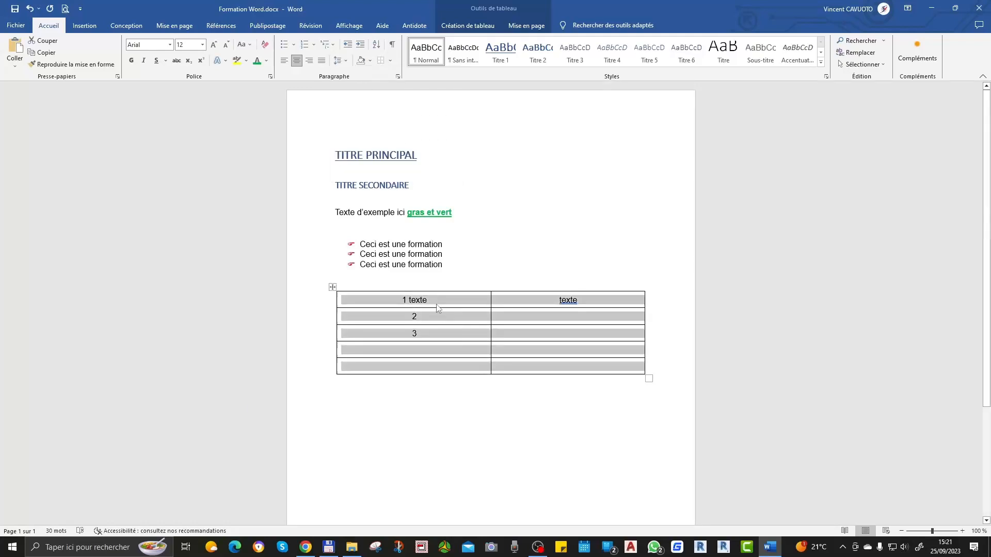
# Step: Rotate the text of all table cells to read vertically from bottom to top and undo the rotation
pyautogui.rightClick(435, 319)
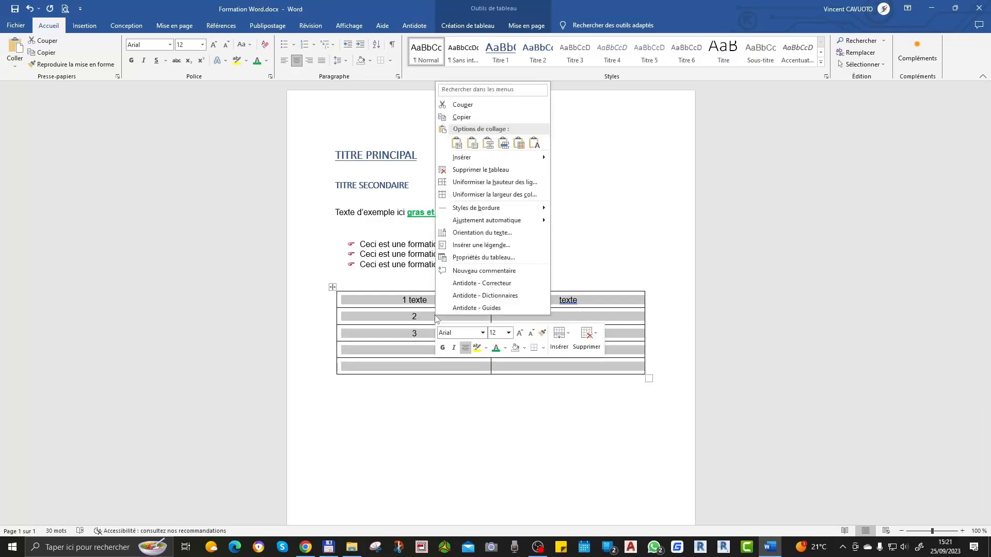
pyautogui.click(485, 237)
pyautogui.click(468, 258)
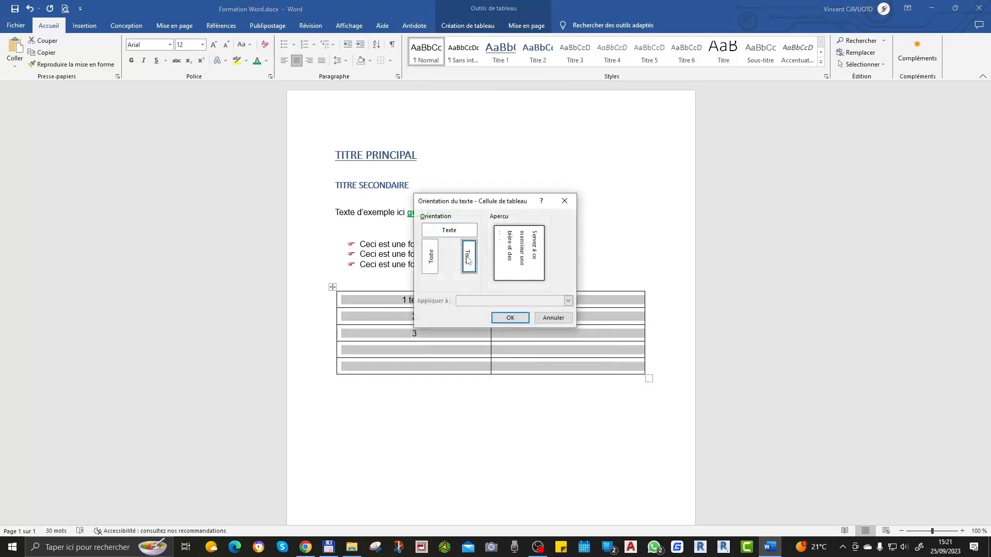
pyautogui.click(431, 257)
pyautogui.click(510, 317)
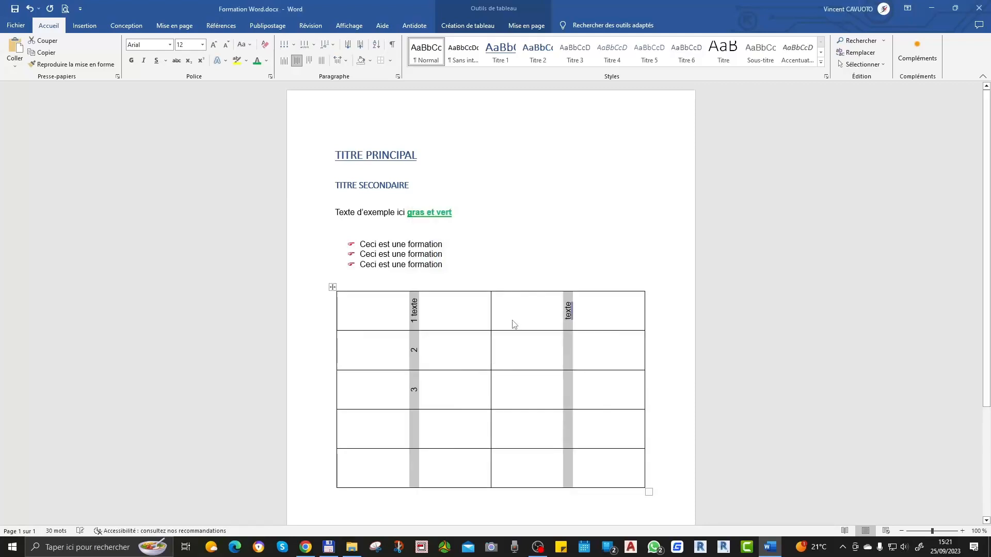
pyautogui.click(515, 252)
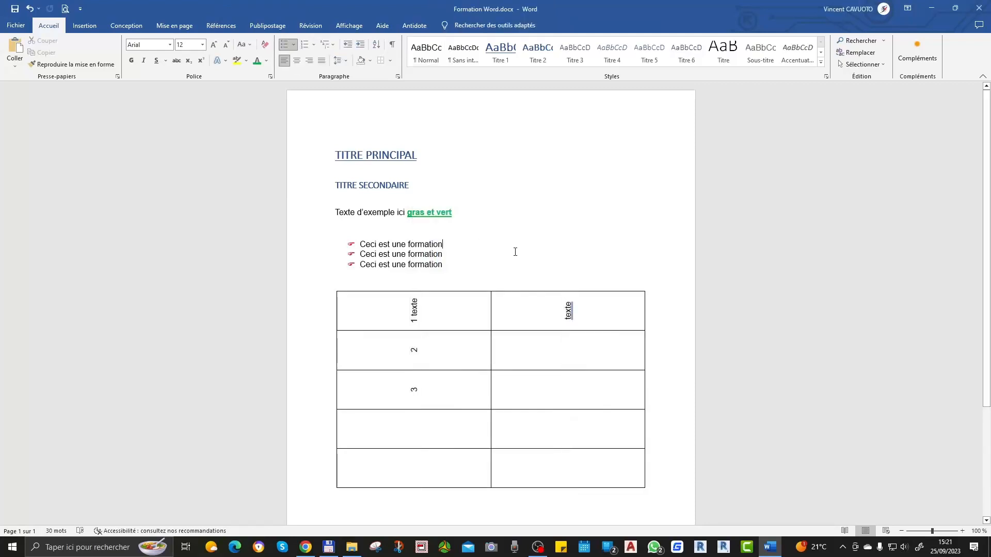
pyautogui.click(29, 11)
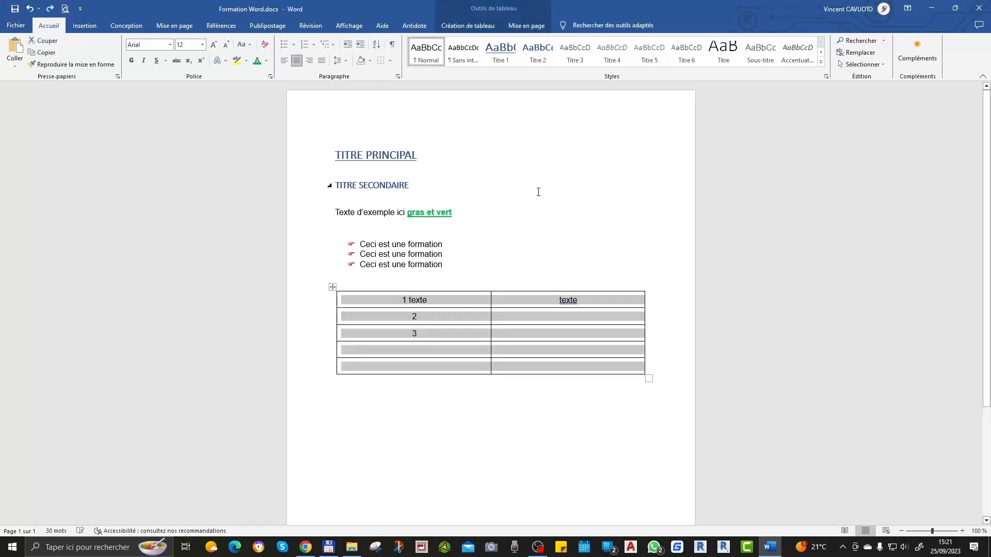
# Step: Set the border colour of the whole table to the standard light blue in the borders and shading settings
pyautogui.click(564, 225)
pyautogui.moveTo(398, 300); pyautogui.dragTo(604, 371)
pyautogui.rightClick(552, 321)
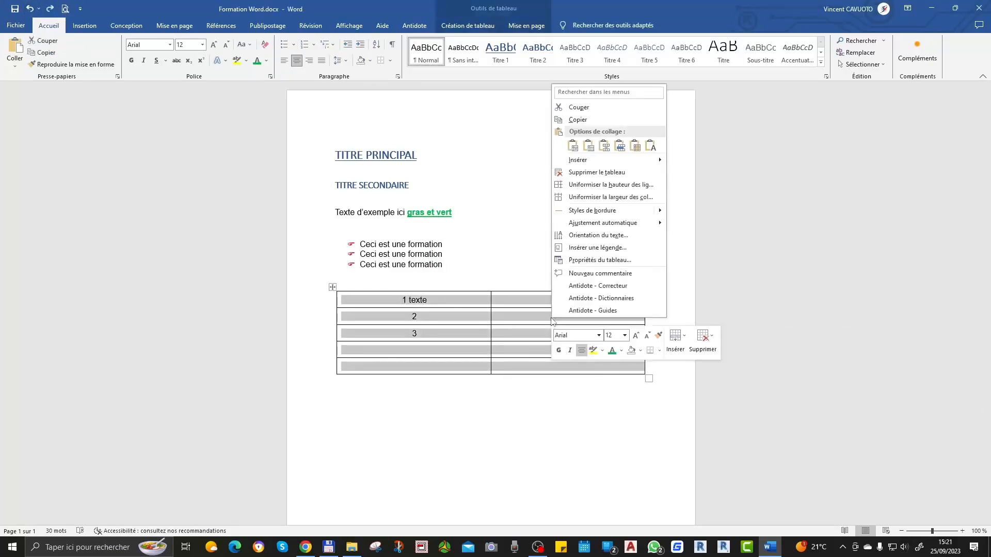
pyautogui.click(619, 261)
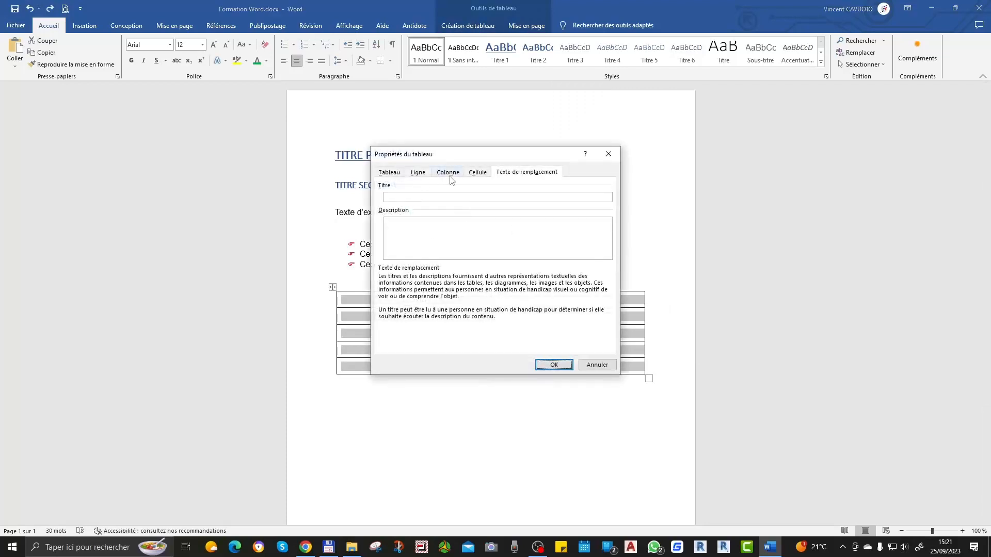
pyautogui.click(388, 173)
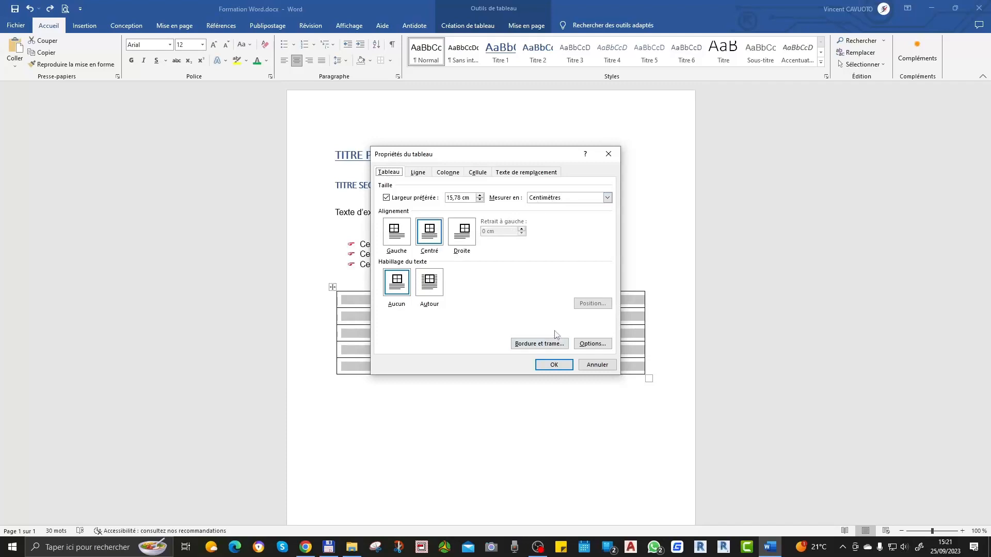
pyautogui.click(545, 344)
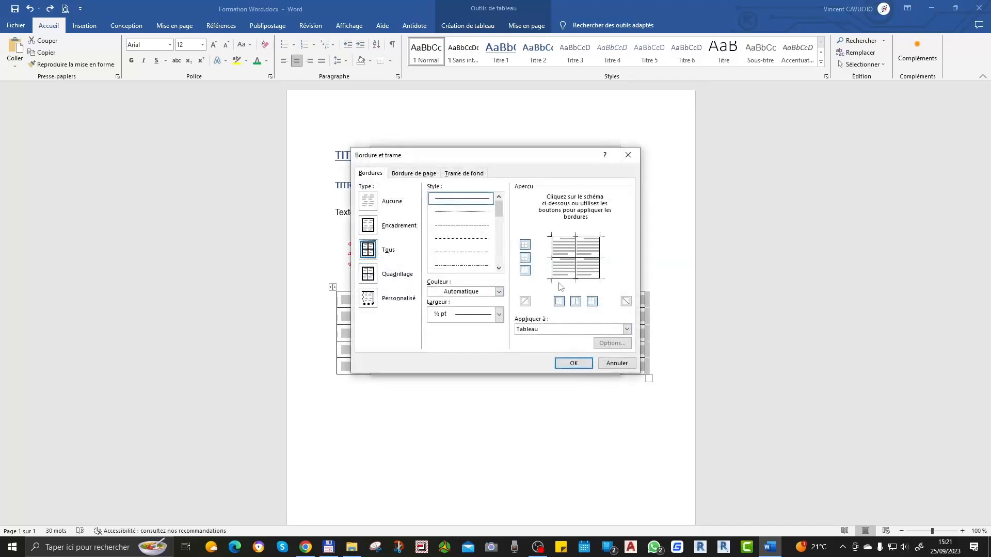
pyautogui.click(475, 292)
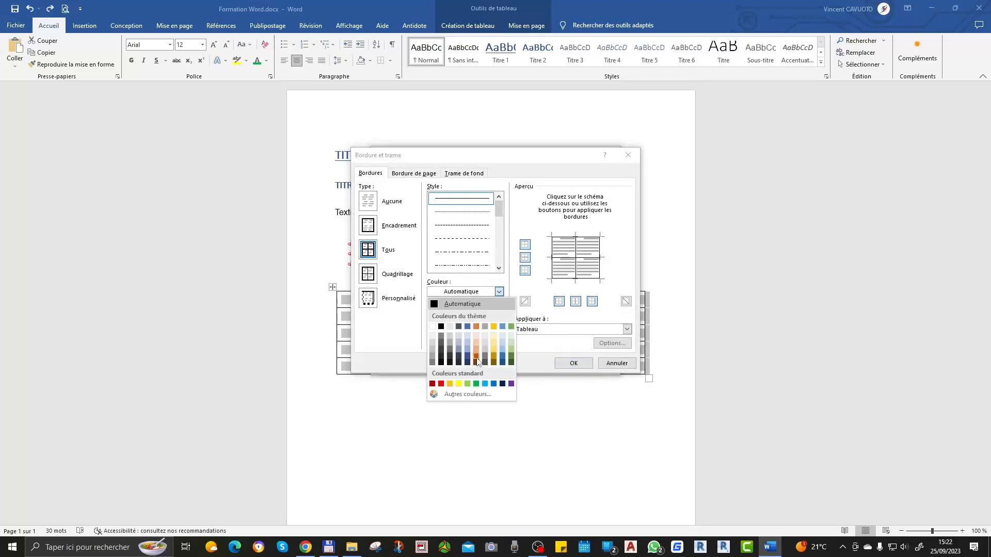
pyautogui.click(485, 384)
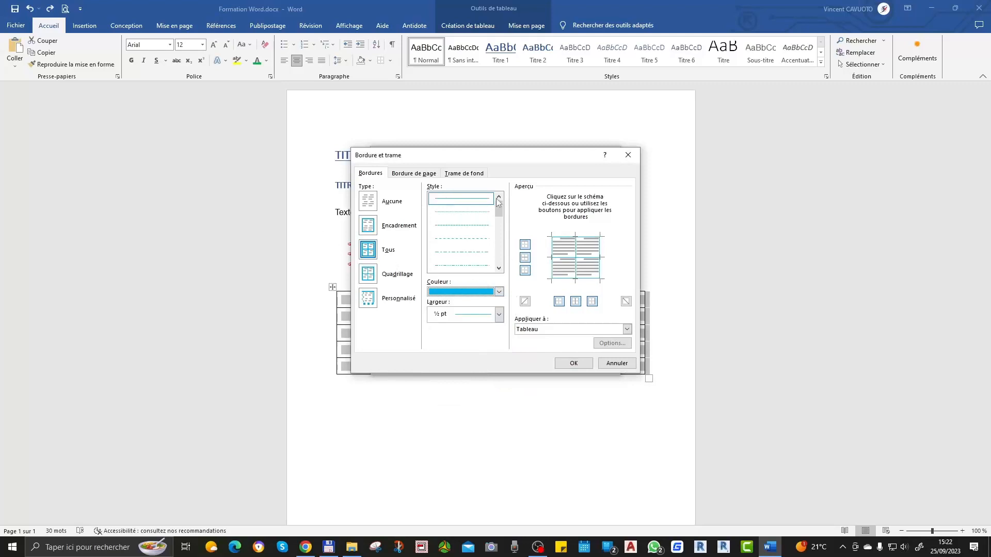
# Step: Set the table's border width to 1 ½ pt and apply the border and table properties
pyautogui.click(499, 316)
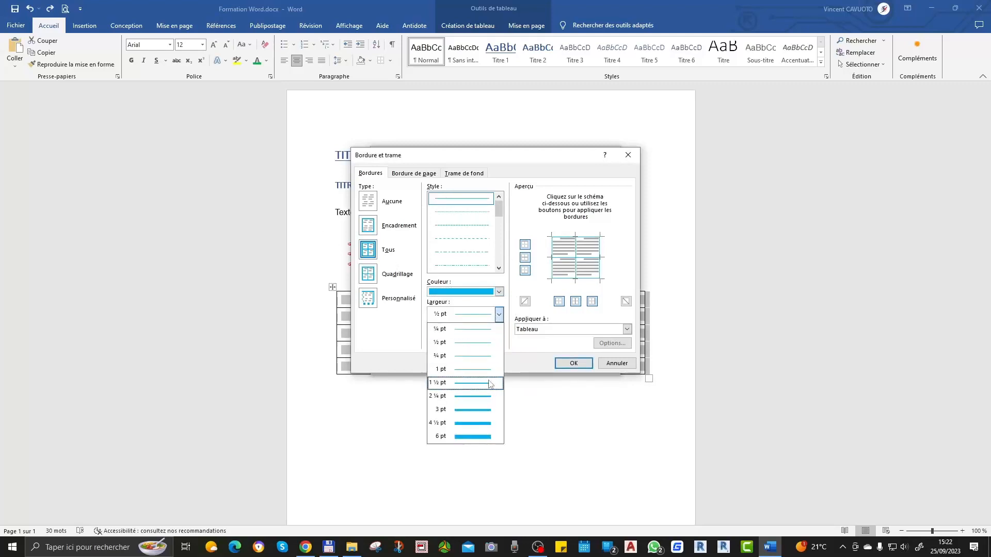
pyautogui.click(465, 383)
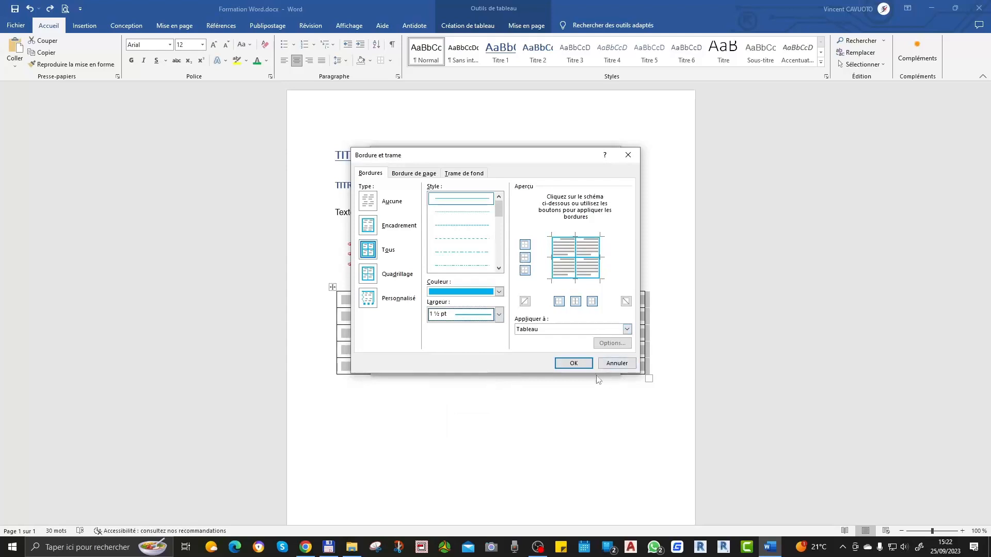
pyautogui.click(573, 363)
pyautogui.click(553, 366)
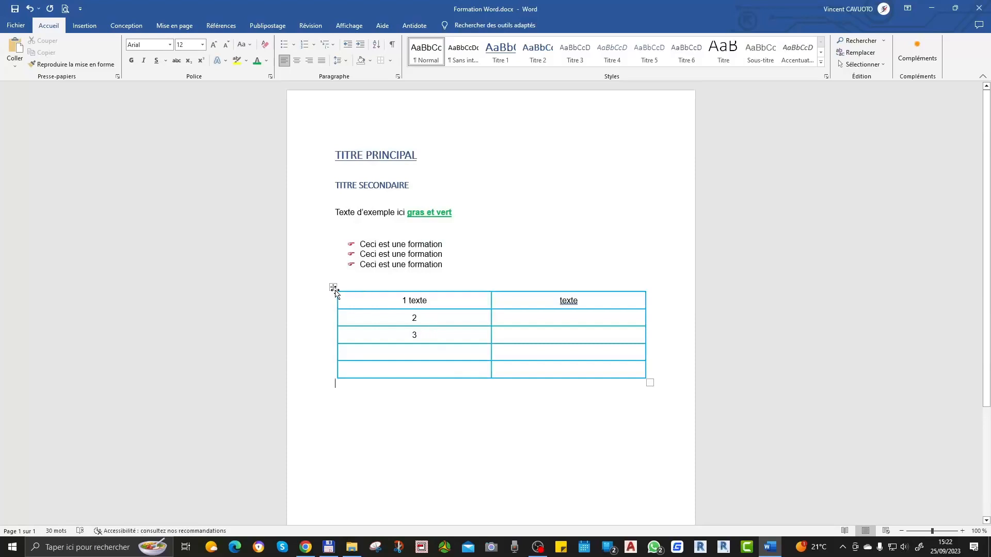
# Step: Move the table directly below the bulleted list and make all its row heights uniform
pyautogui.click(334, 288)
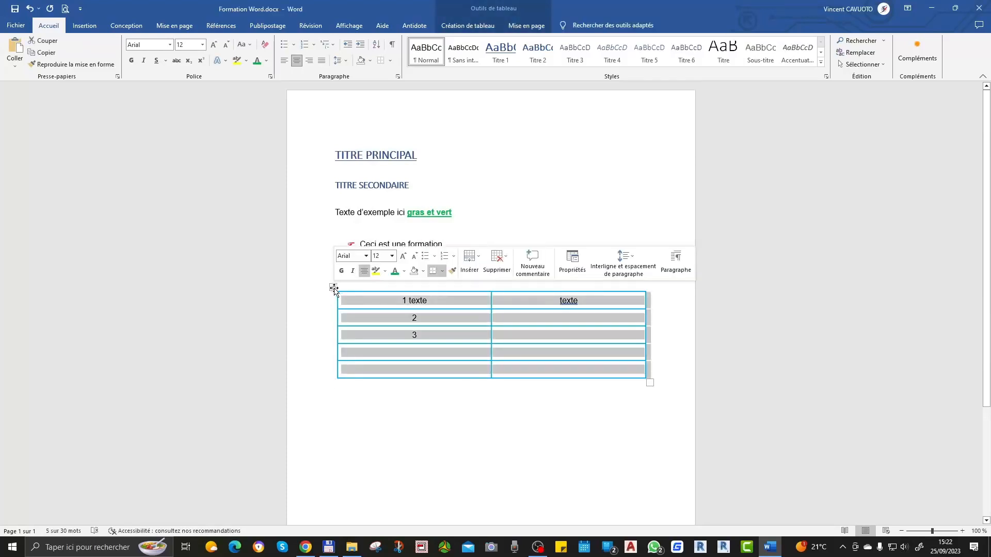
pyautogui.moveTo(333, 289); pyautogui.dragTo(340, 363)
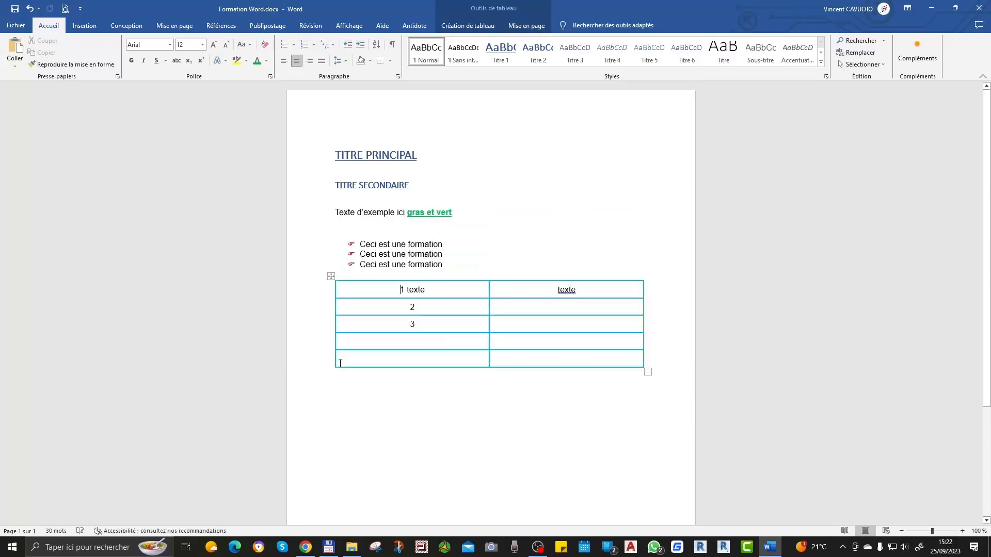
pyautogui.rightClick(331, 277)
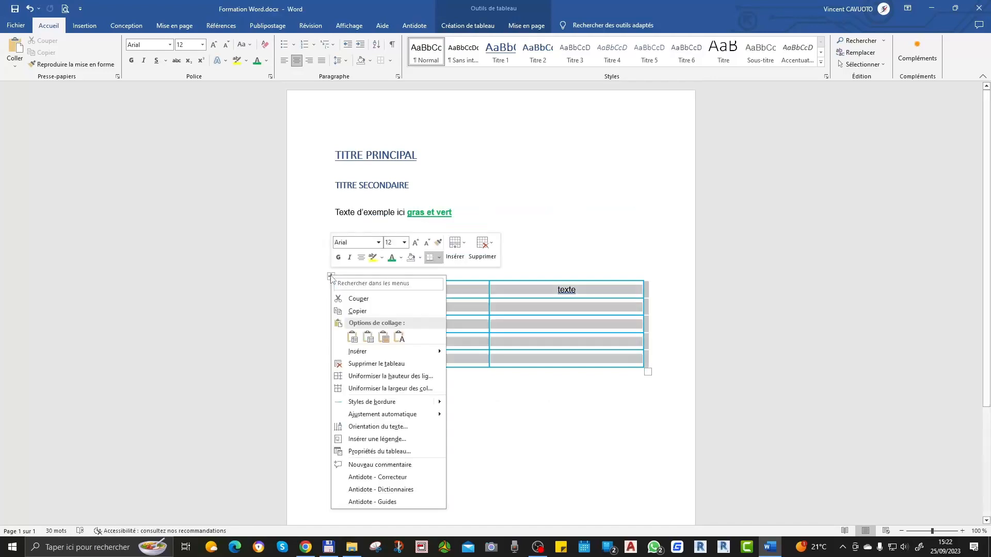
pyautogui.click(400, 381)
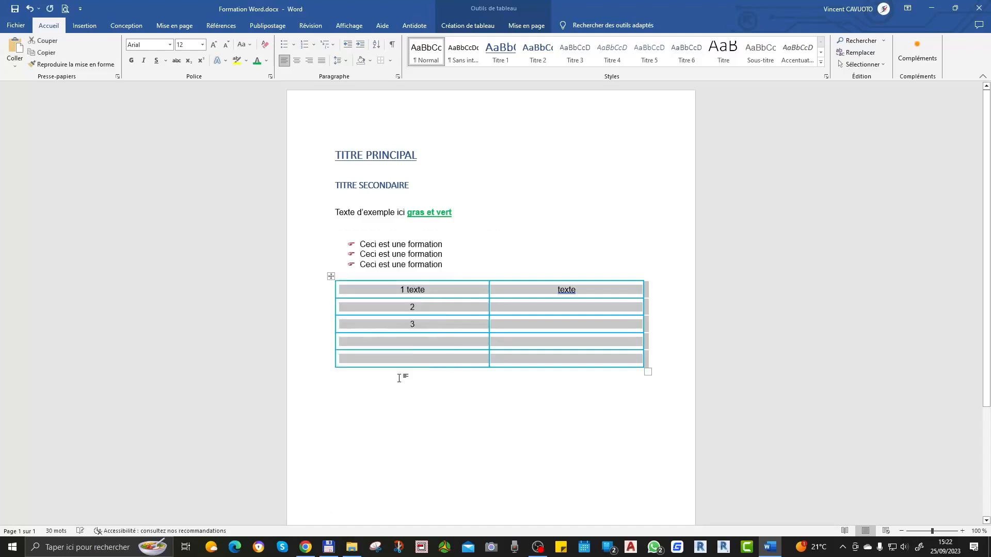
# Step: Add a second line reading dfgdfgds below "1 texte" in the table's first cell
pyautogui.click(426, 306)
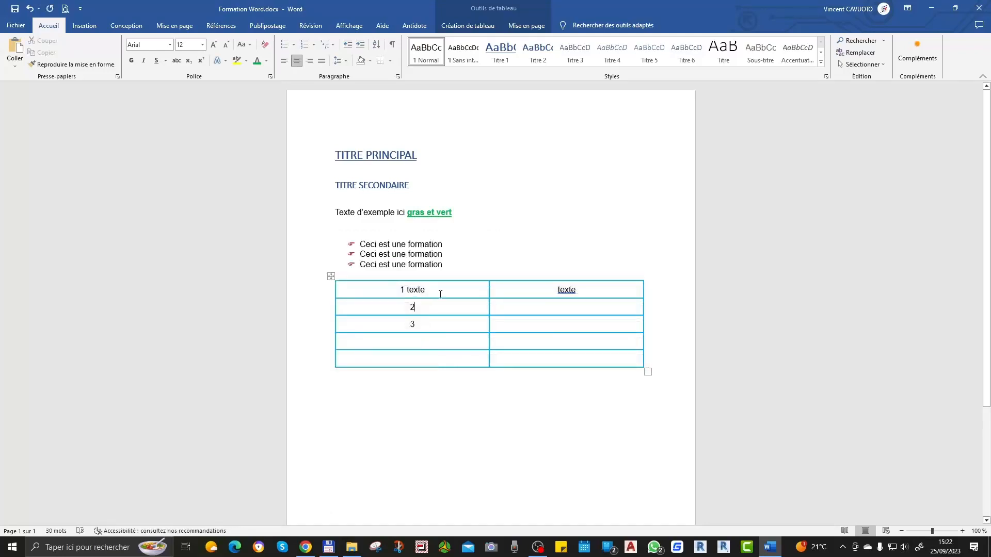
pyautogui.press('Return')
pyautogui.write('dfgdfgds')
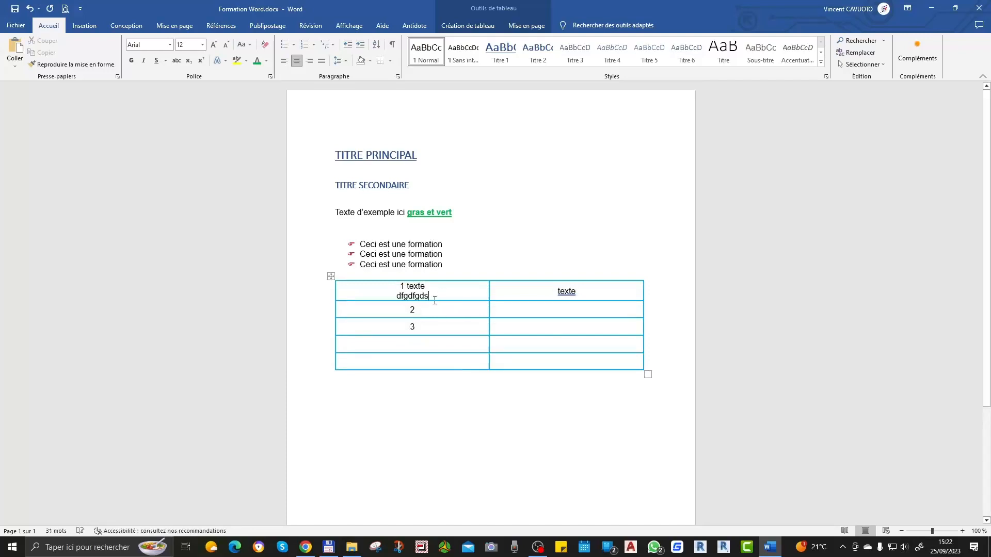
# Step: Make the third table row, containing the number 3, taller than the other rows
pyautogui.rightClick(426, 338)
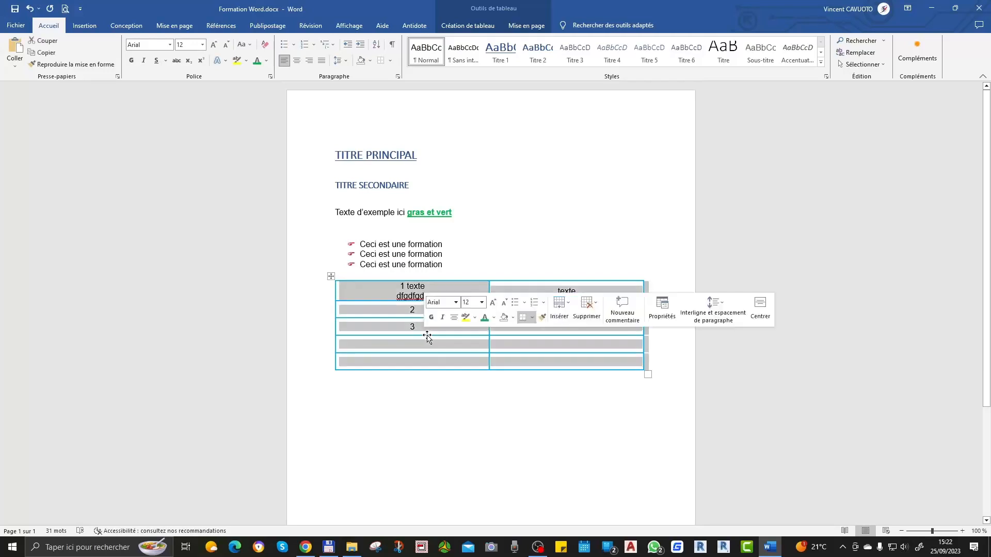
pyautogui.moveTo(428, 336); pyautogui.dragTo(427, 350)
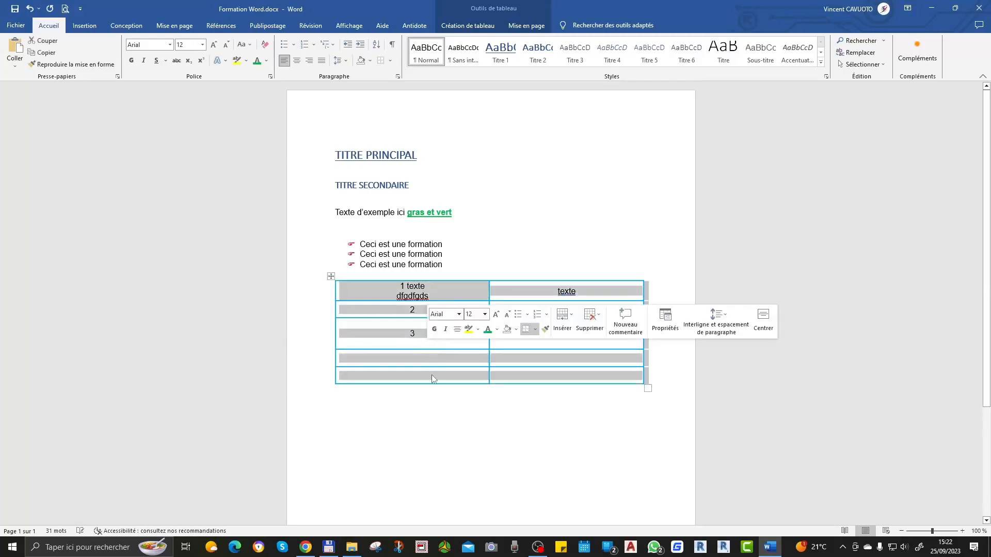
pyautogui.click(432, 408)
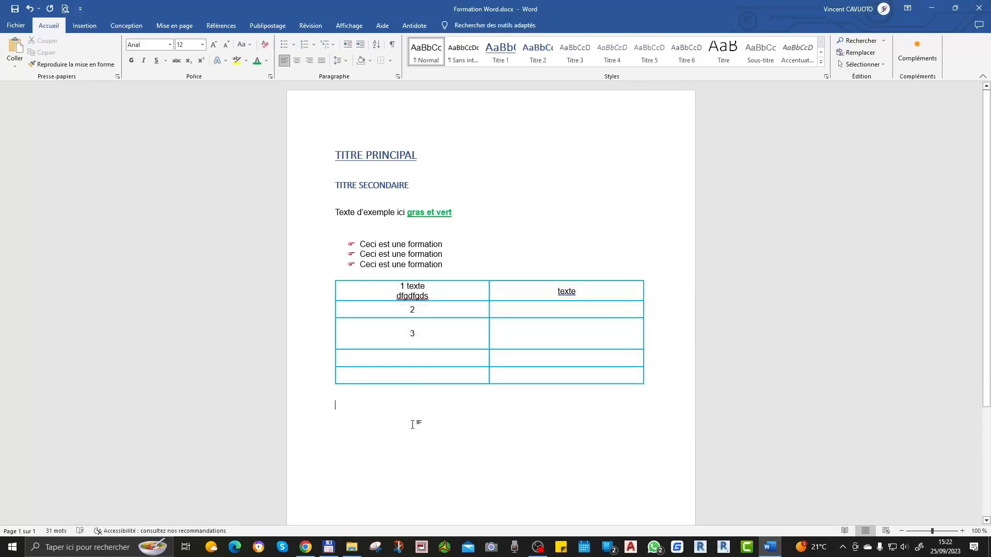
# Step: Make the heights of all the rows in the table uniform again
pyautogui.moveTo(395, 305); pyautogui.dragTo(514, 361)
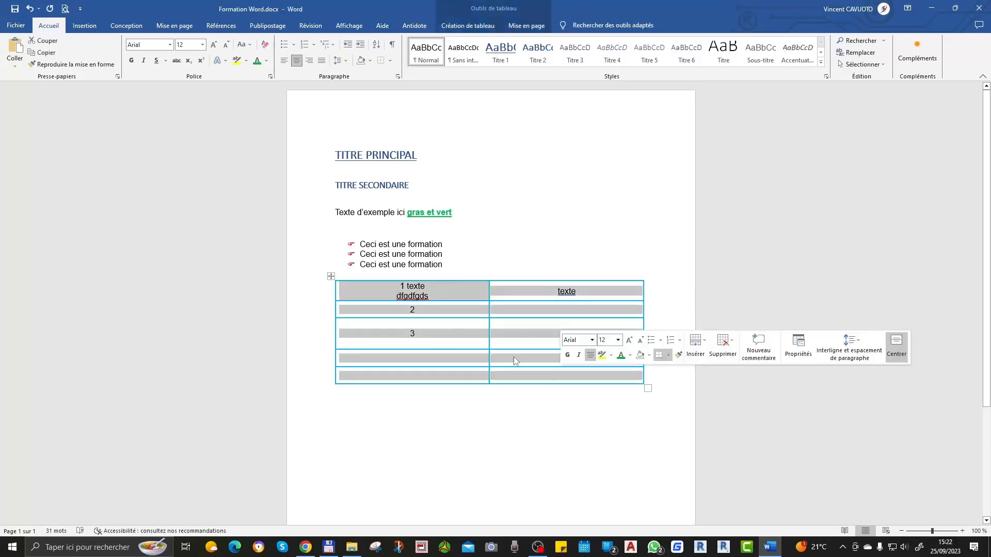
pyautogui.rightClick(332, 278)
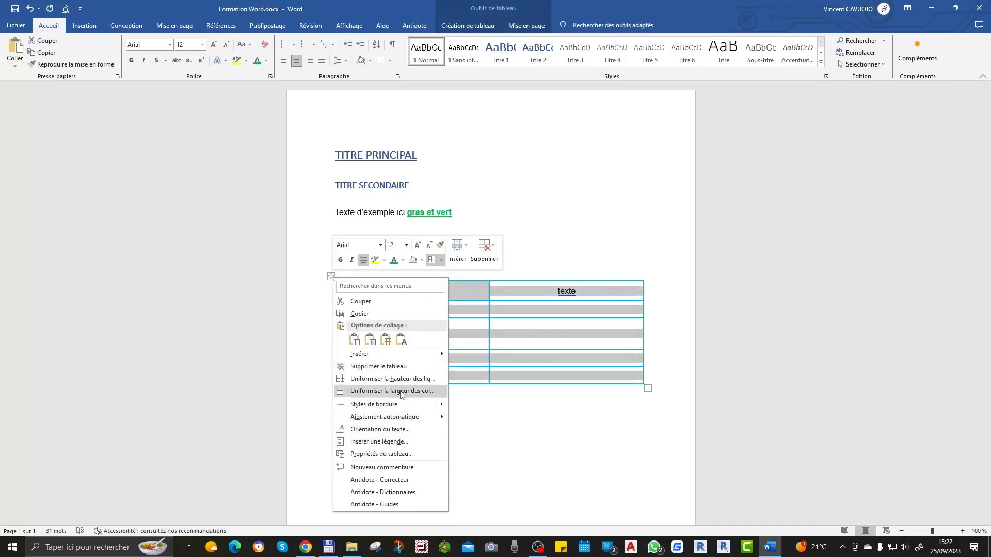
pyautogui.click(401, 381)
pyautogui.click(420, 422)
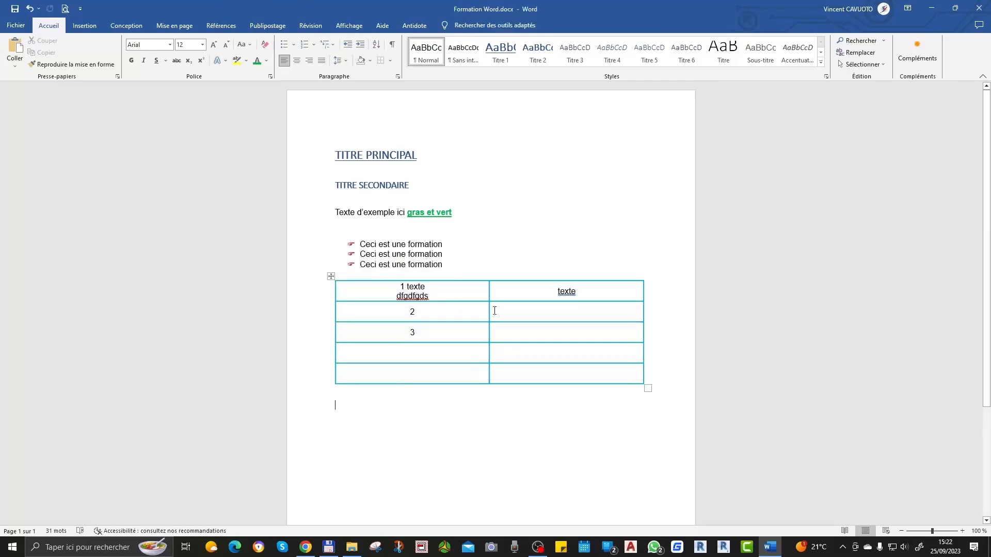
# Step: Replace the second line of text in the table's first cell with test
pyautogui.doubleClick(409, 292)
pyautogui.write('teste')
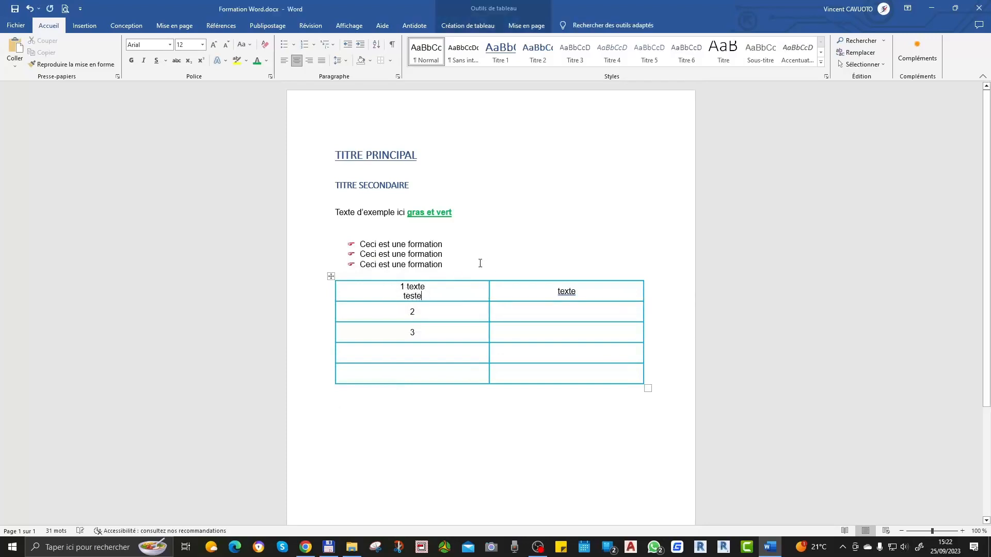
pyautogui.press('BackSpace')
pyautogui.click(544, 223)
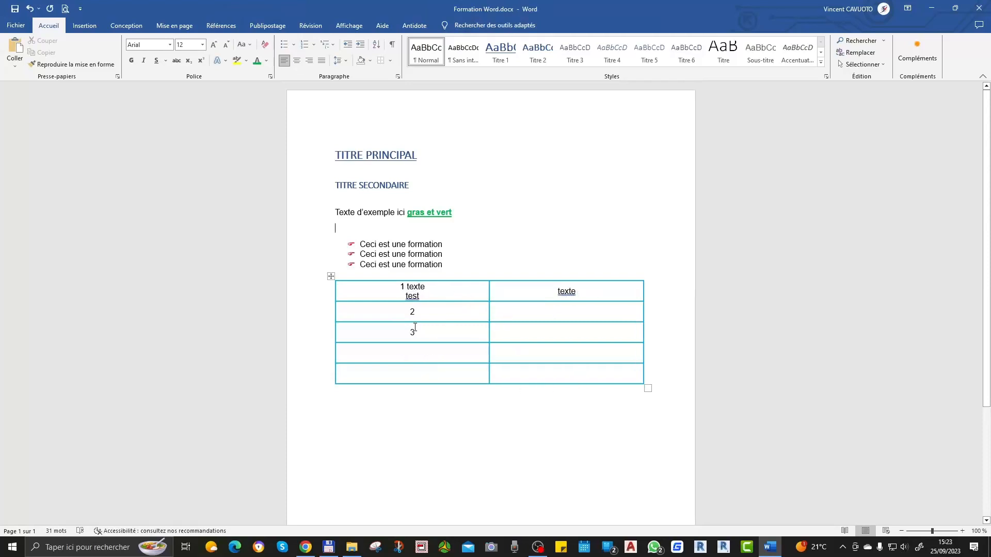
# Step: Delete the entire table below the bulleted list
pyautogui.rightClick(331, 276)
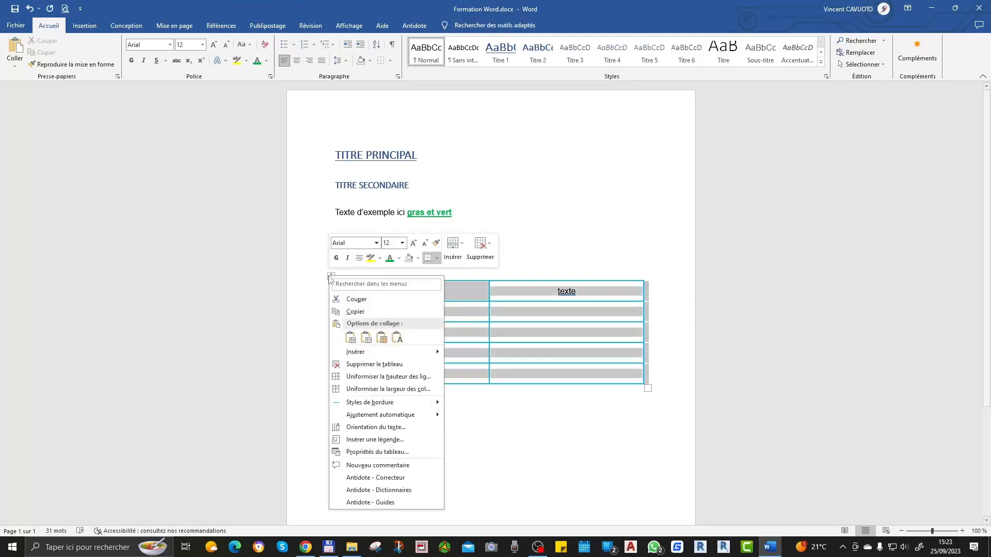
pyautogui.click(370, 365)
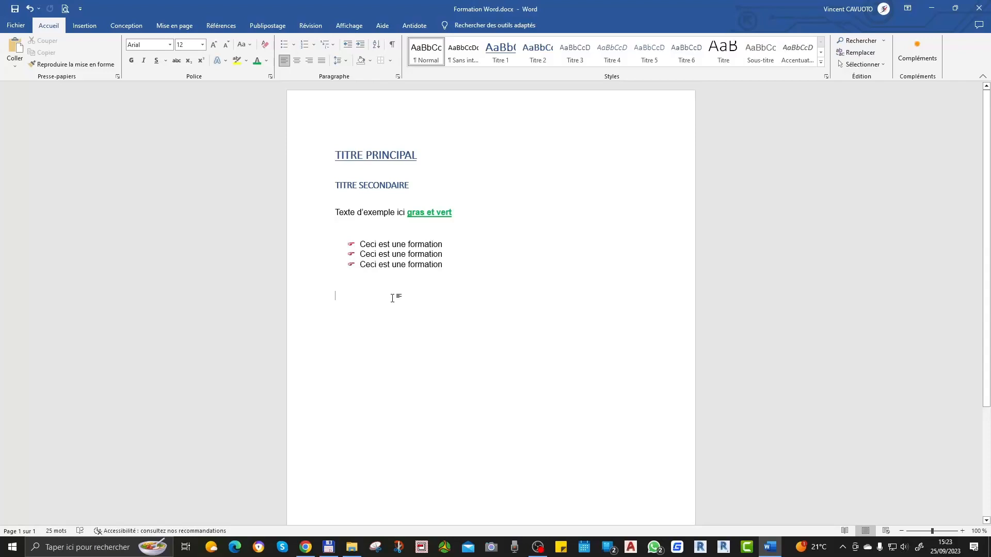
# Step: Insert the predefined "À bandes" cover page and return to the empty line below the bulleted list
pyautogui.click(86, 26)
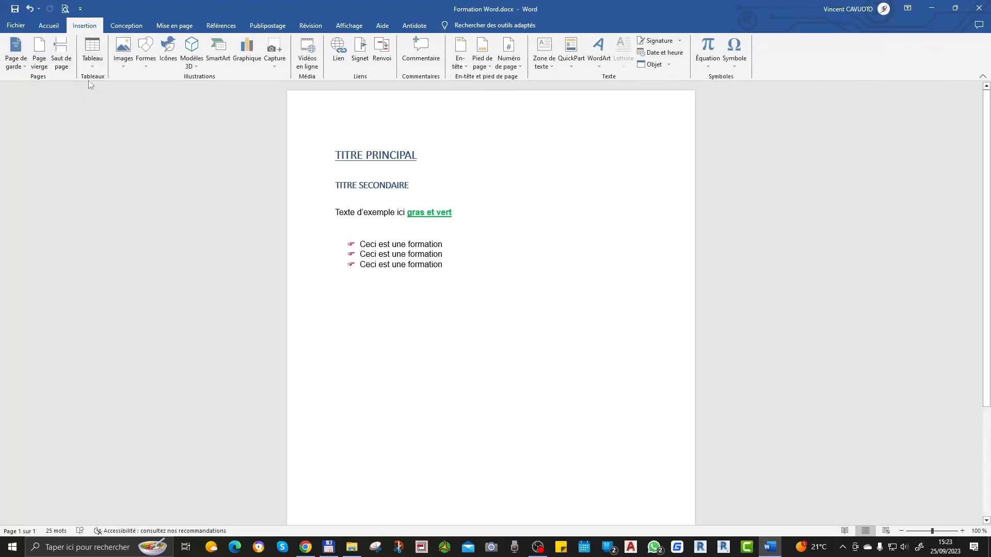
pyautogui.click(20, 67)
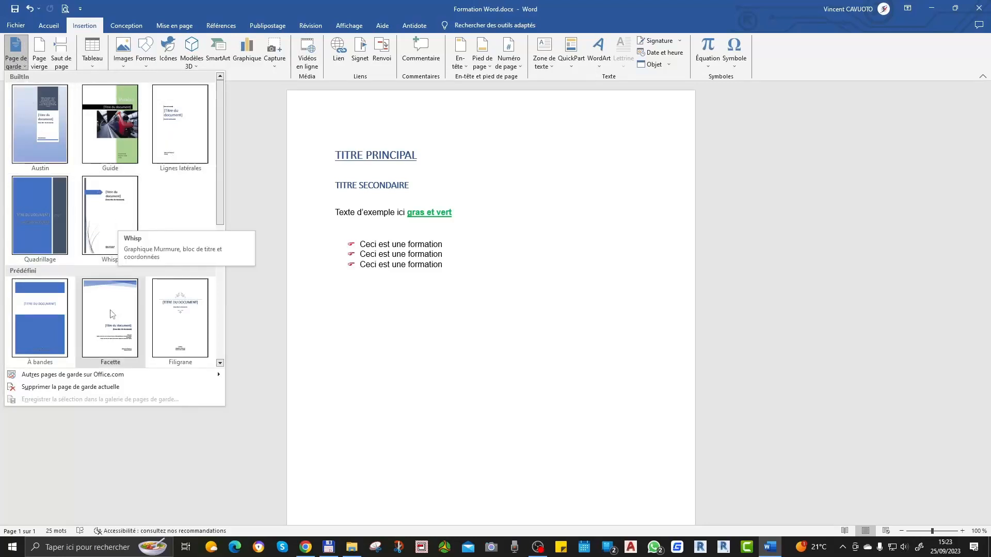
pyautogui.scroll(-3, 52, 325)
pyautogui.scroll(3, 49, 330)
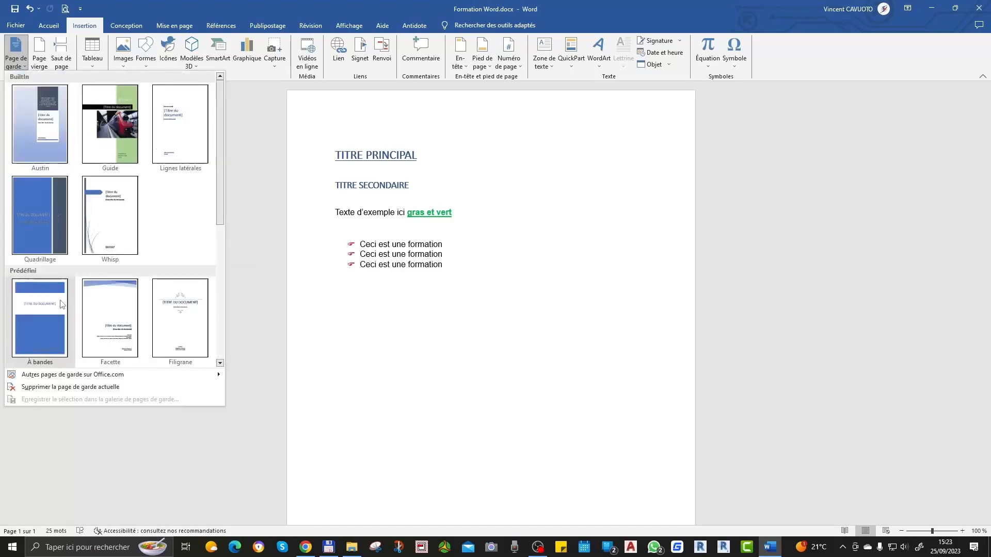
pyautogui.click(45, 333)
pyautogui.click(301, 272)
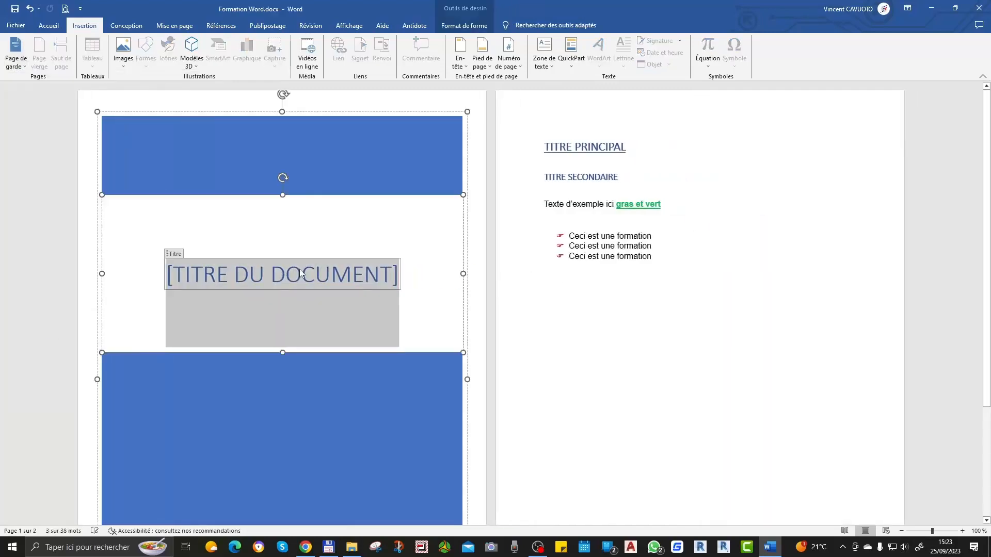
pyautogui.click(580, 297)
# Step: Examine the cover page down to its author and company fields and view the available cover page options
pyautogui.scroll(-2, 372, 305)
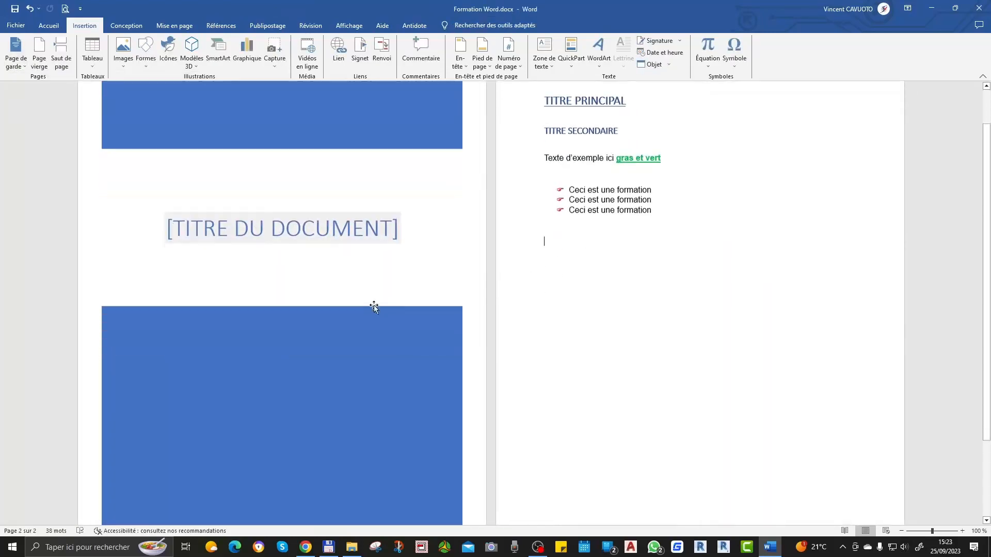
pyautogui.scroll(-2, 424, 327)
pyautogui.scroll(-2, 424, 326)
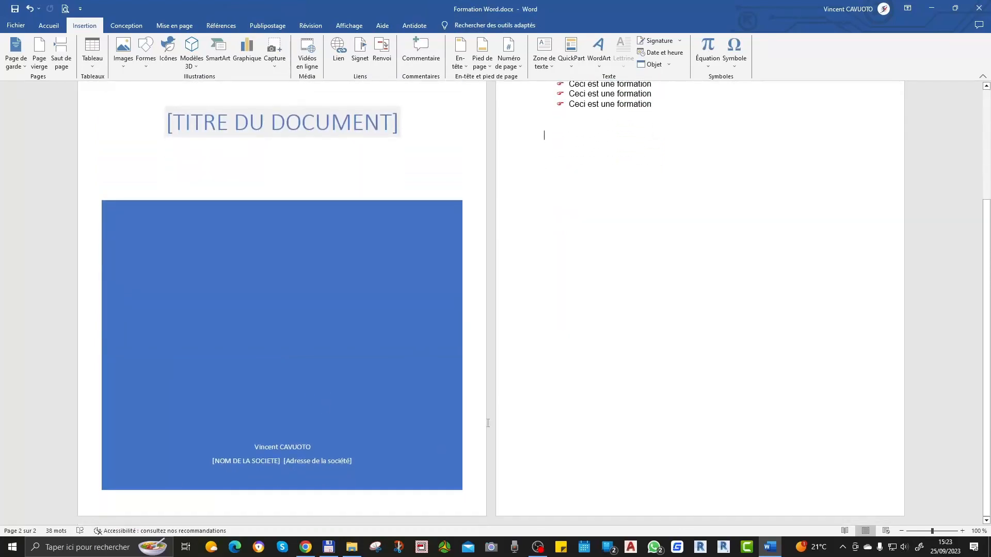
pyautogui.scroll(5, 445, 430)
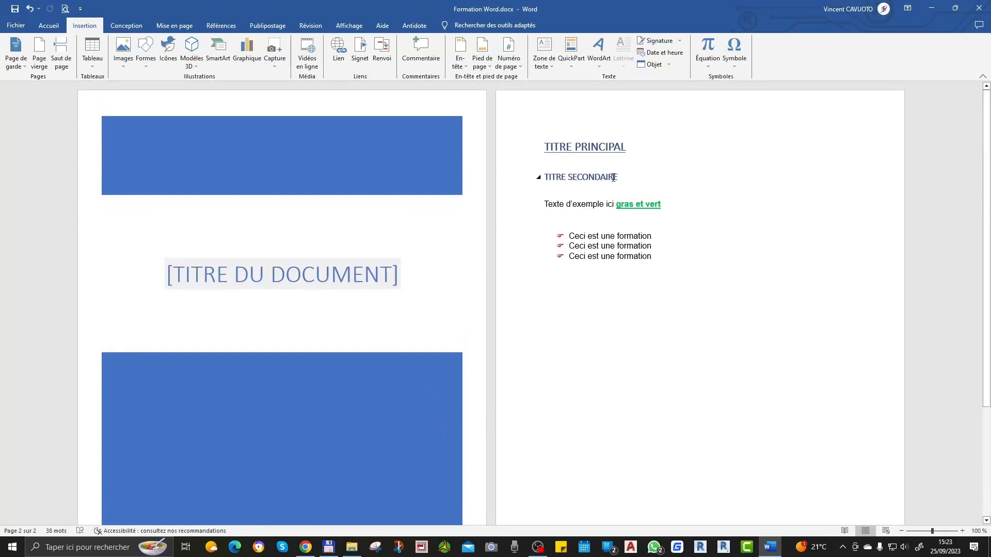
pyautogui.click(21, 65)
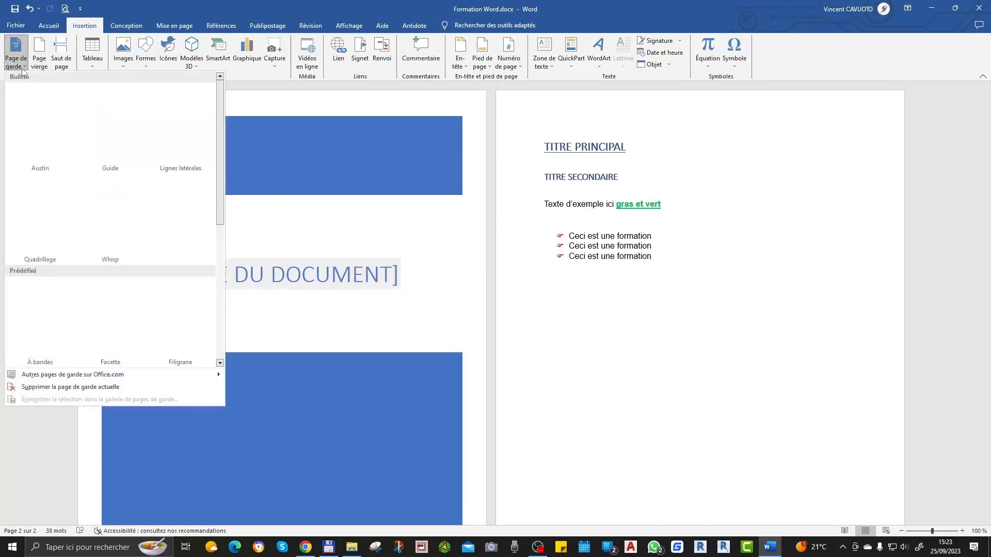
pyautogui.click(23, 67)
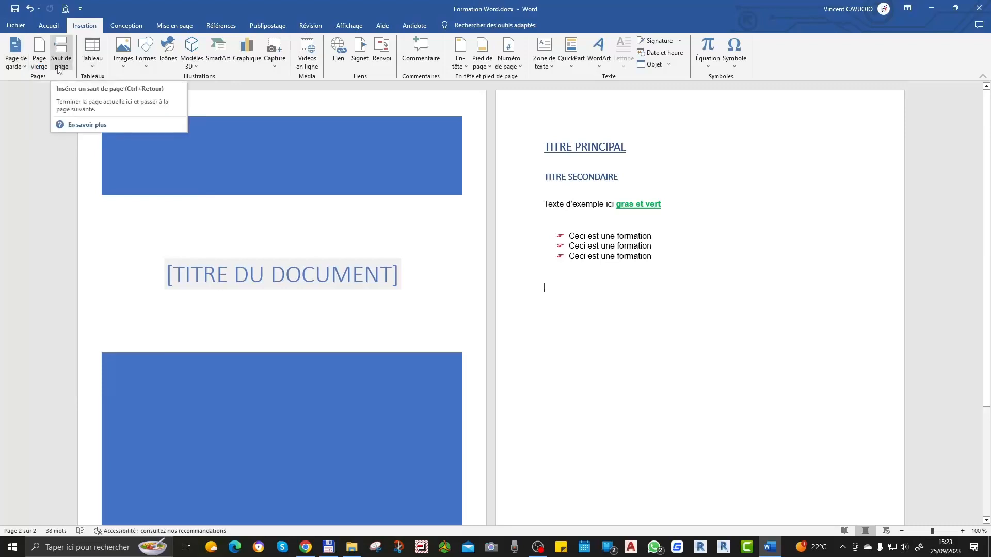
# Step: Insert a page break after the bulleted list, check the new page and delete the break
pyautogui.click(60, 70)
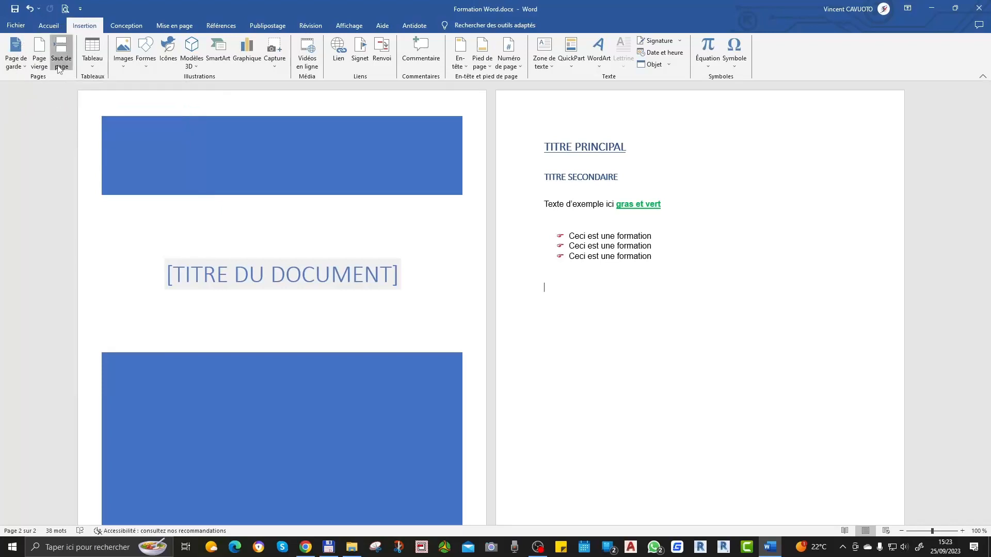
pyautogui.scroll(-1, 503, 345)
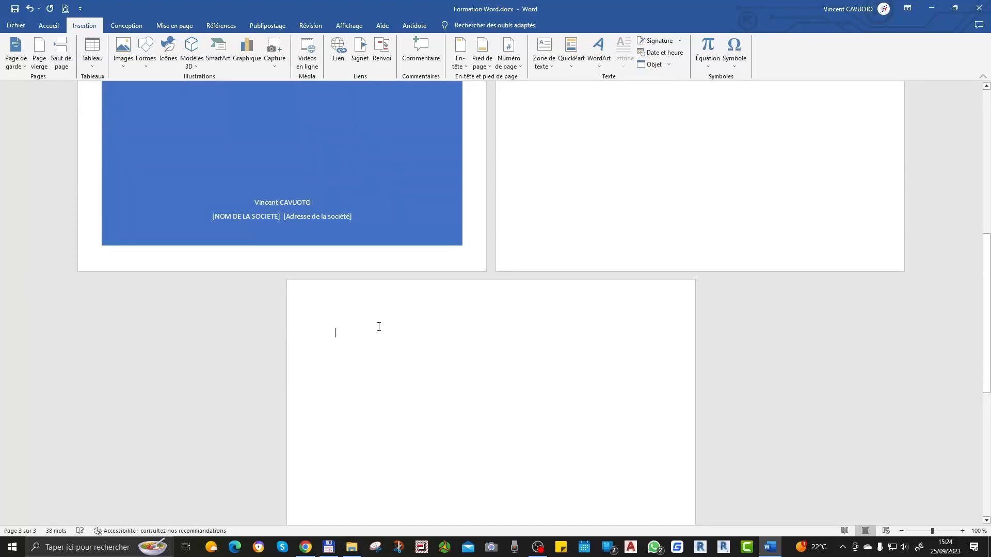
pyautogui.press('BackSpace')
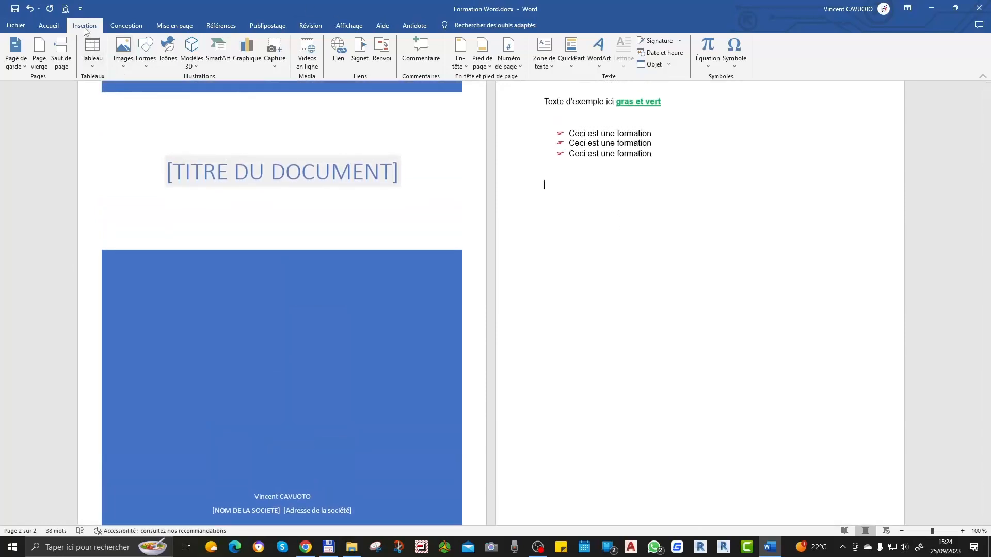
# Step: Insert a page break below the bulleted list again and turn on the display of formatting marks
pyautogui.click(60, 55)
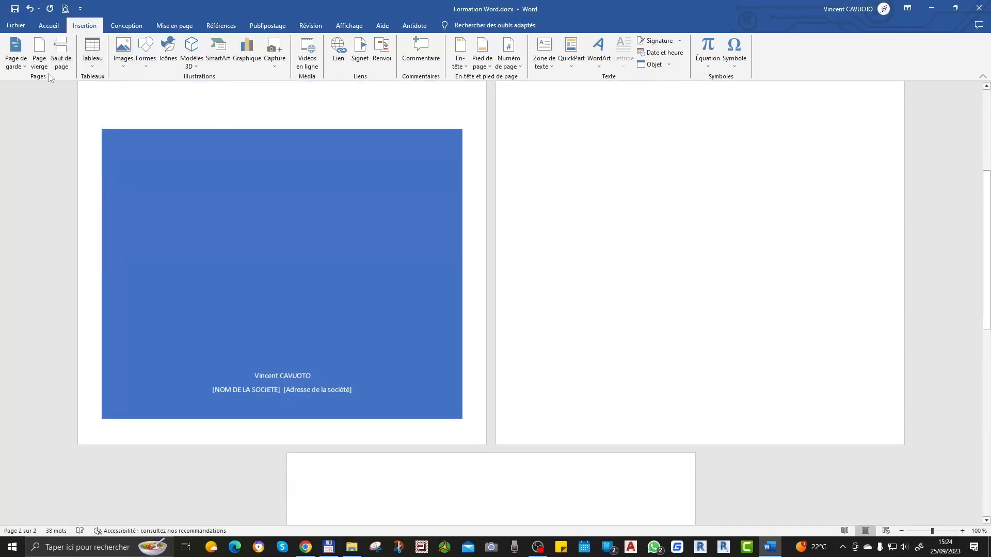
pyautogui.click(48, 25)
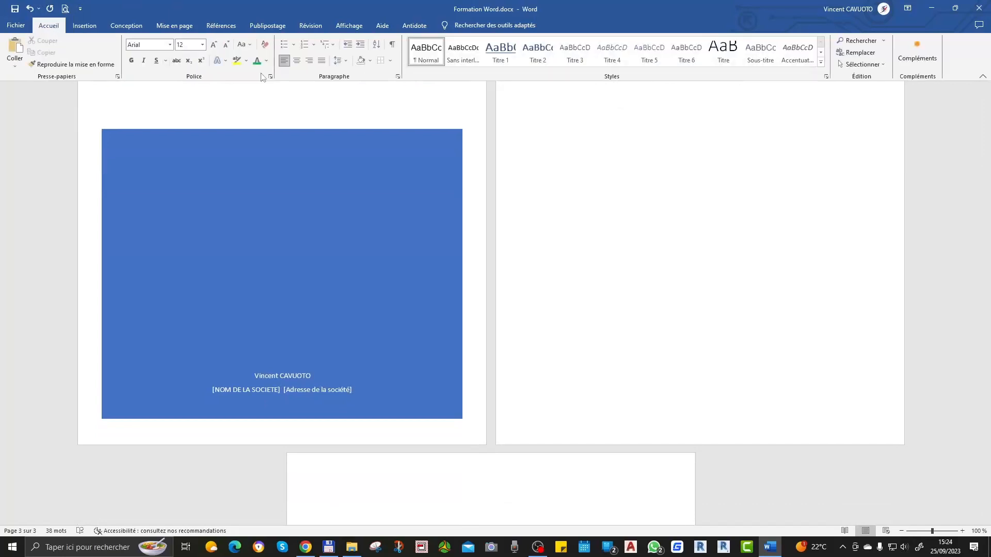
pyautogui.click(393, 54)
# Step: Locate the page break mark below the bulleted list on the second page and delete it
pyautogui.scroll(-4, 671, 310)
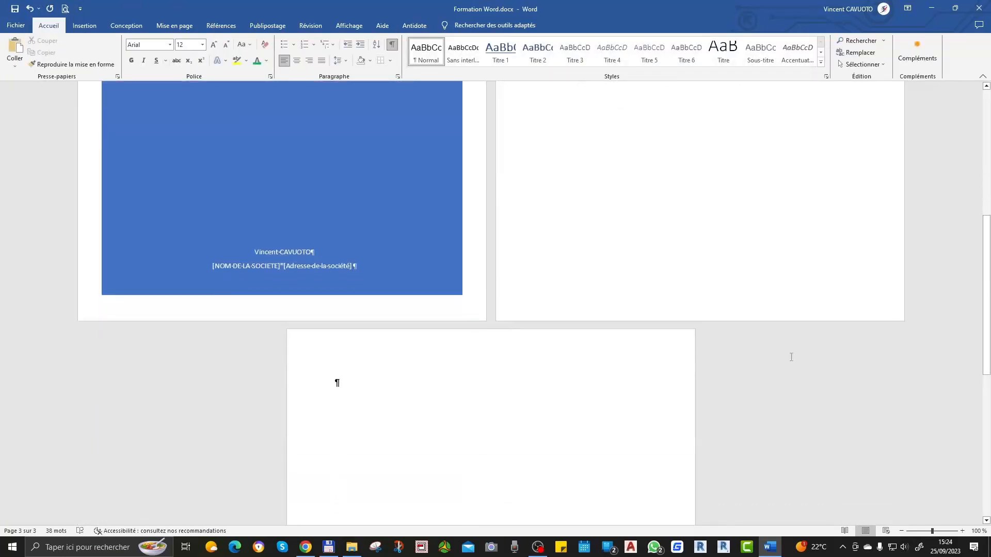
pyautogui.scroll(8, 755, 280)
pyautogui.scroll(2, 573, 223)
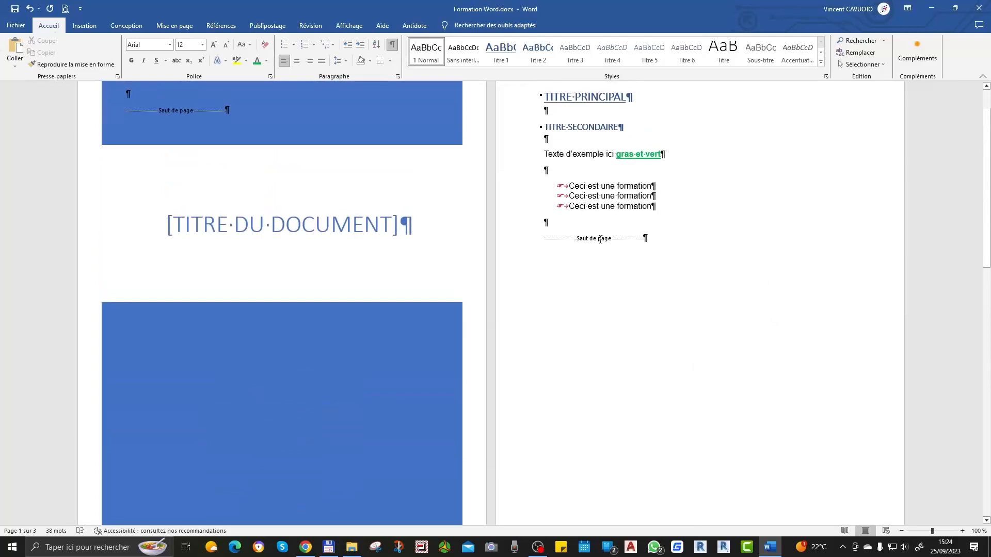
pyautogui.scroll(-8, 597, 239)
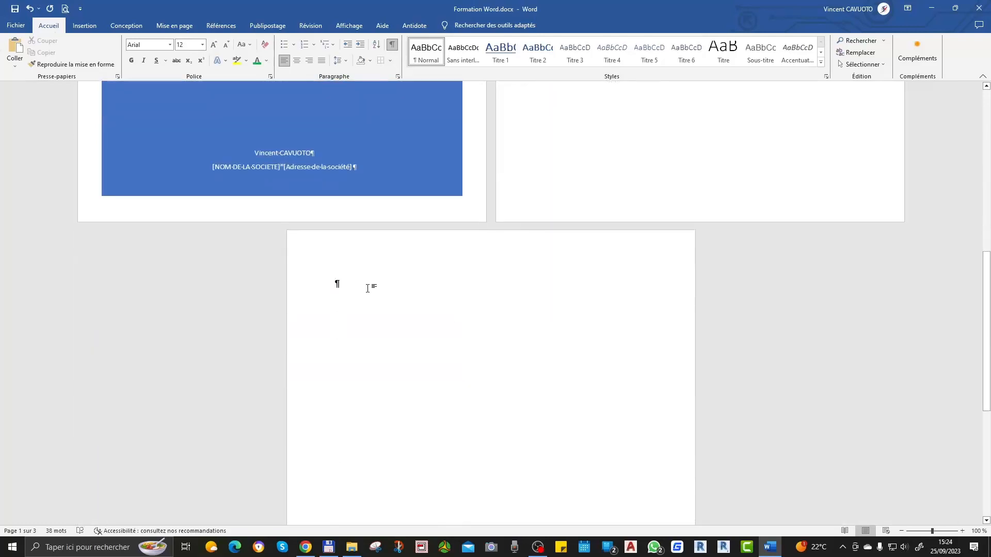
pyautogui.scroll(8, 590, 226)
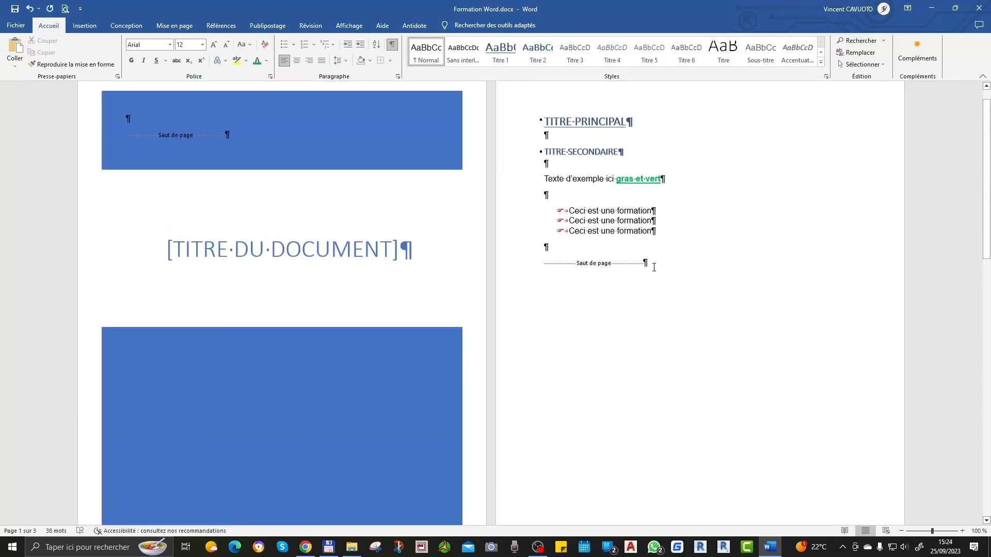
pyautogui.press('BackSpace')
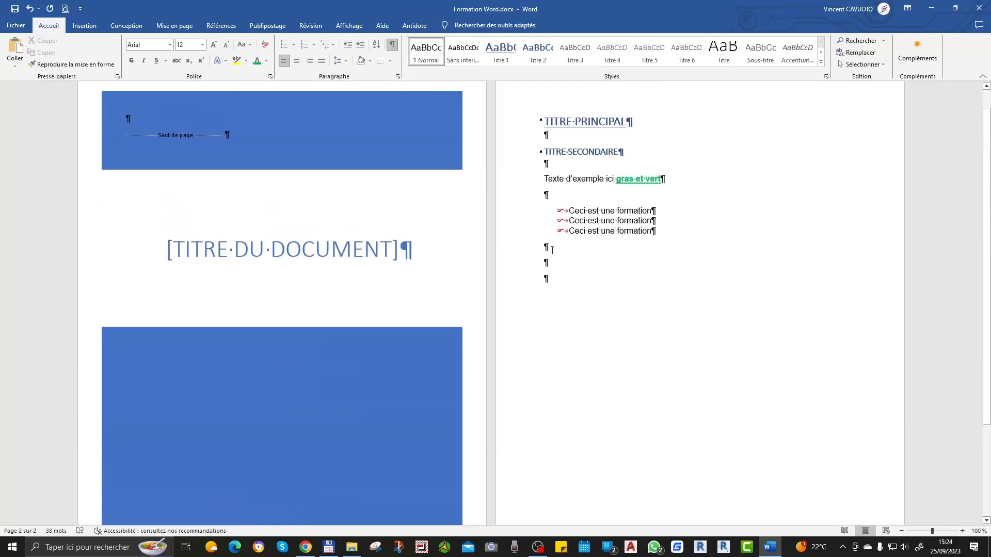
# Step: Turn off the display of formatting marks in the document
pyautogui.scroll(-3, 451, 289)
pyautogui.scroll(2, 442, 433)
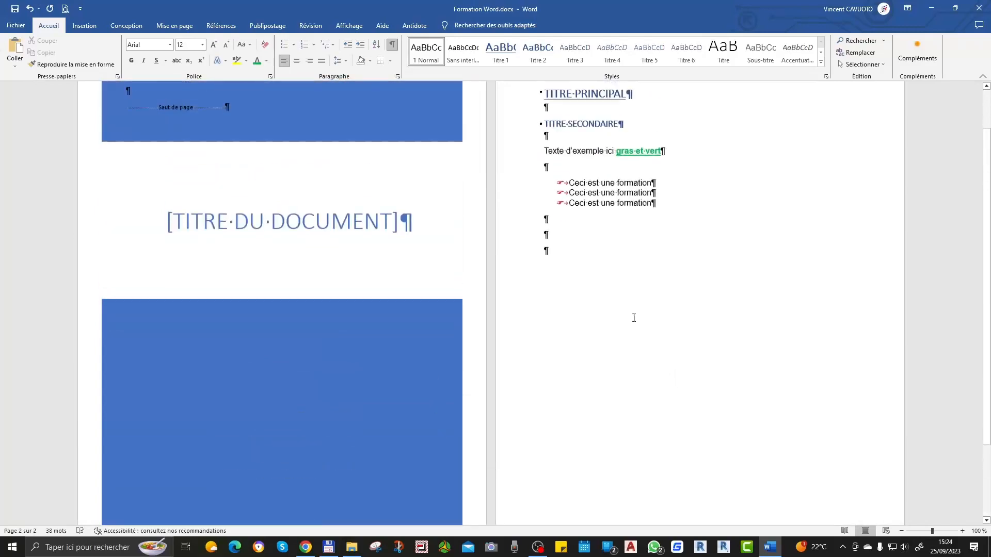
pyautogui.click(393, 45)
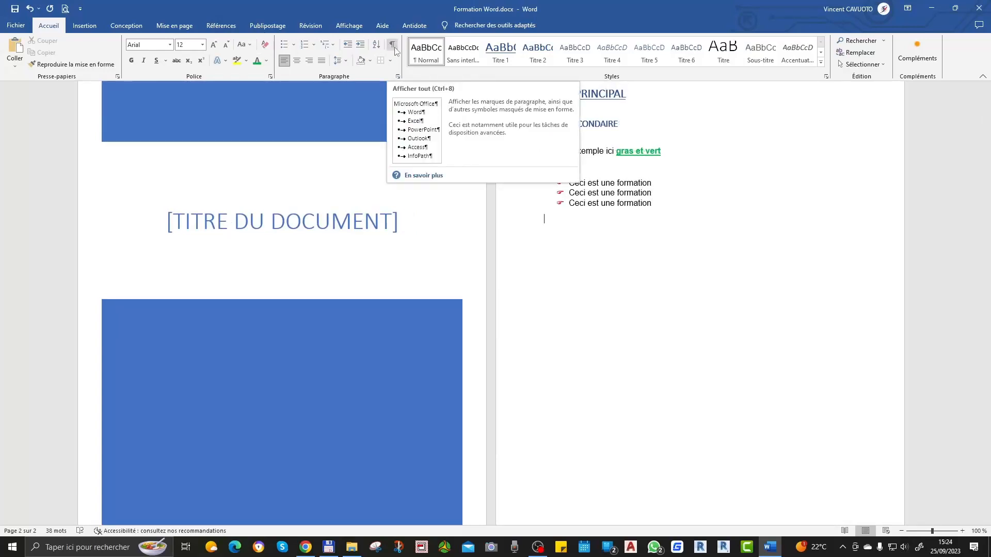
# Step: Insert the picture word1.jpg from the Pellicule folder of Images below the bulleted list on the second page
pyautogui.click(83, 27)
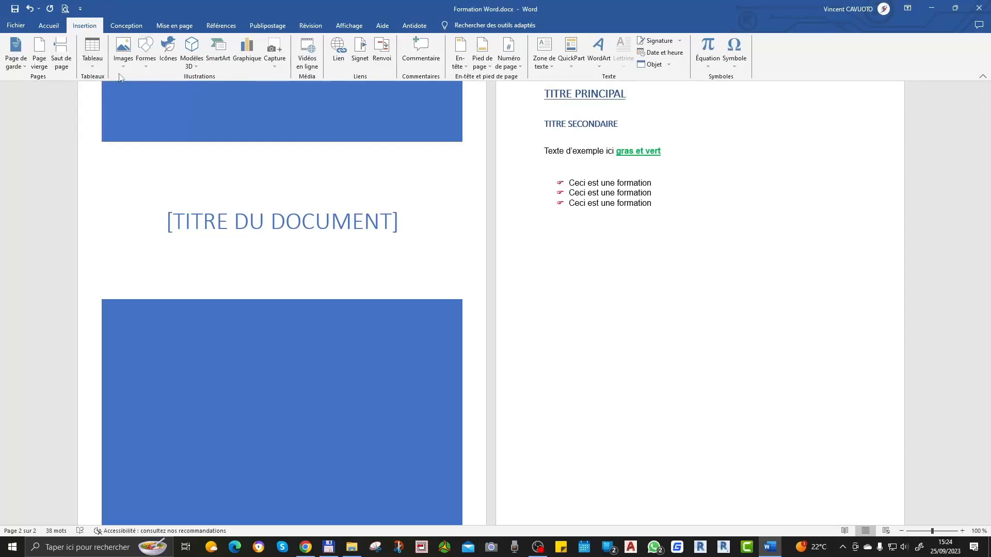
pyautogui.click(127, 61)
pyautogui.click(166, 91)
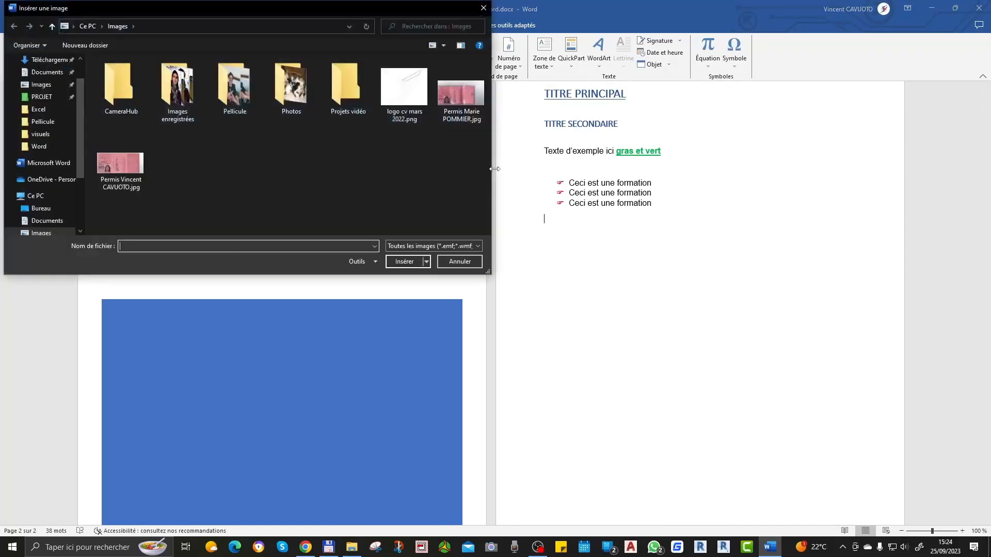
pyautogui.doubleClick(250, 94)
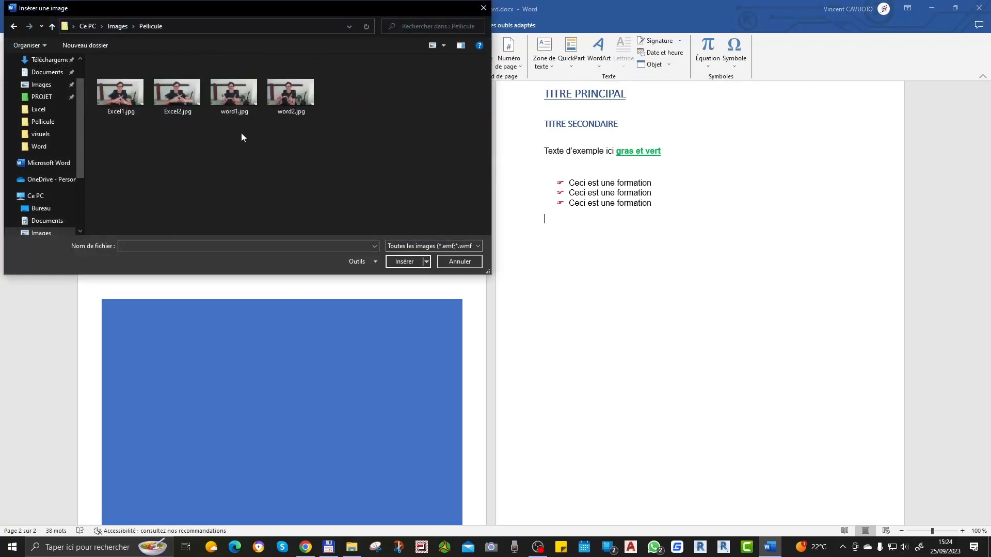
pyautogui.doubleClick(234, 93)
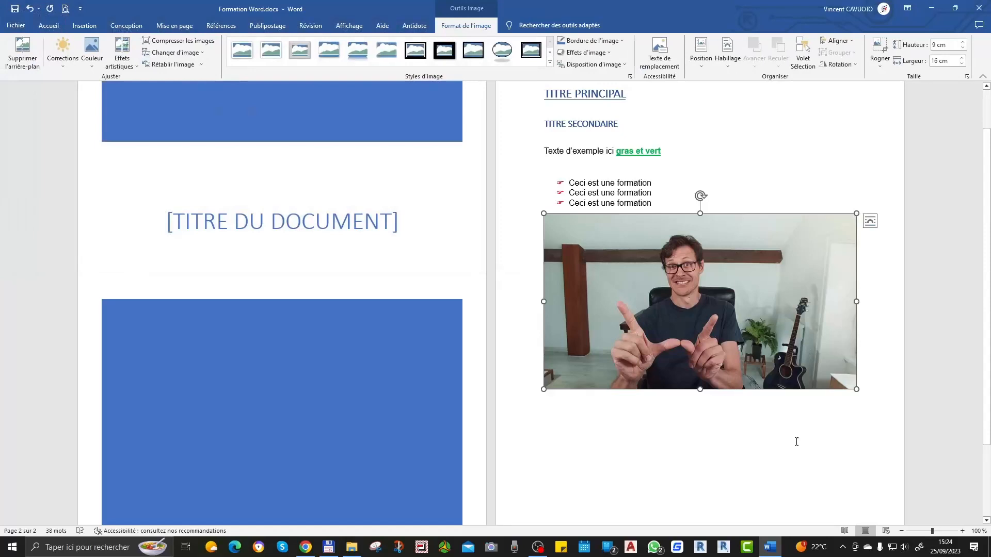
pyautogui.click(804, 431)
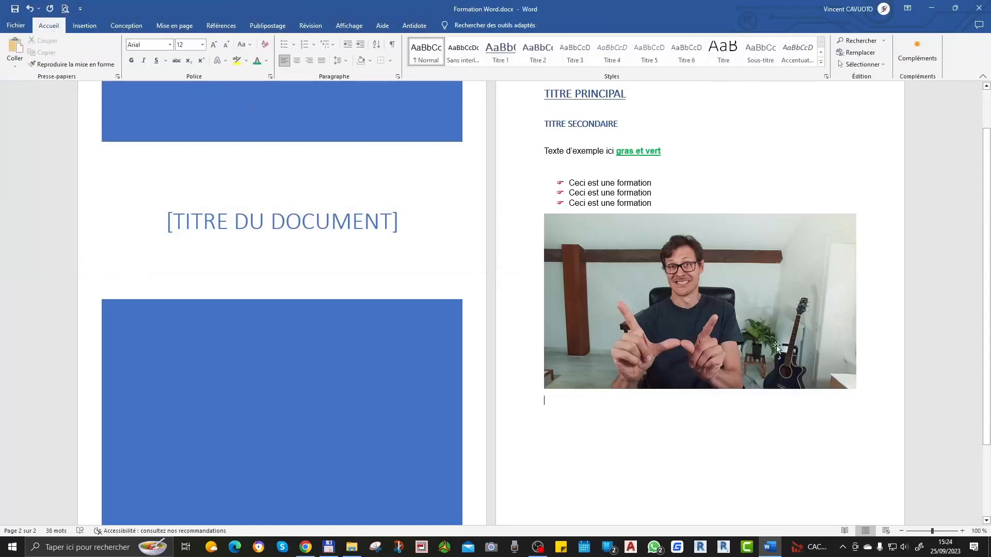
# Step: Try narrowing the picture by its width only, undo it, and scale it down proportionally to about 7.57 × 4.26 cm
pyautogui.click(857, 318)
pyautogui.moveTo(858, 390); pyautogui.dragTo(798, 356)
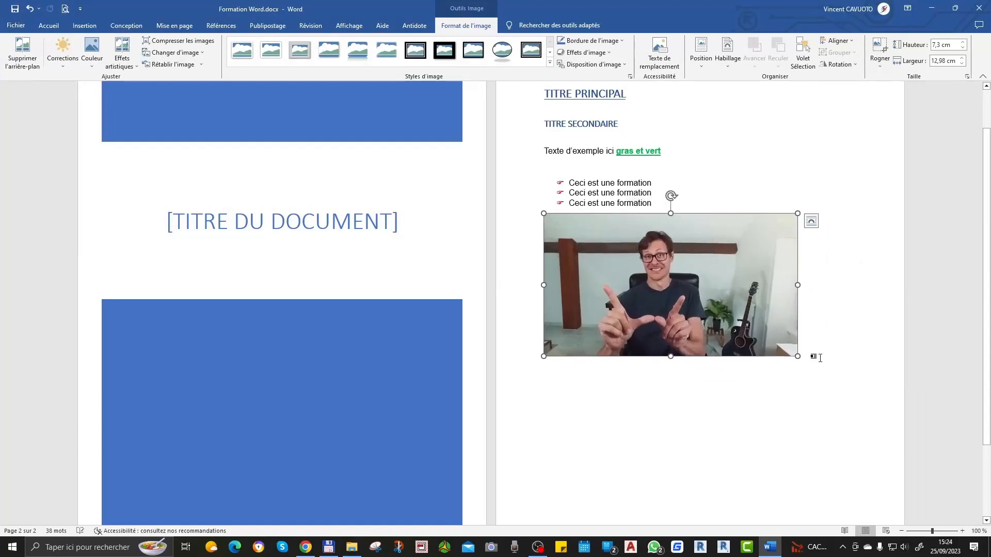
pyautogui.moveTo(795, 284); pyautogui.dragTo(676, 290)
pyautogui.hotkey('ctrl', 'z')
pyautogui.moveTo(798, 355); pyautogui.dragTo(690, 296)
pyautogui.click(726, 286)
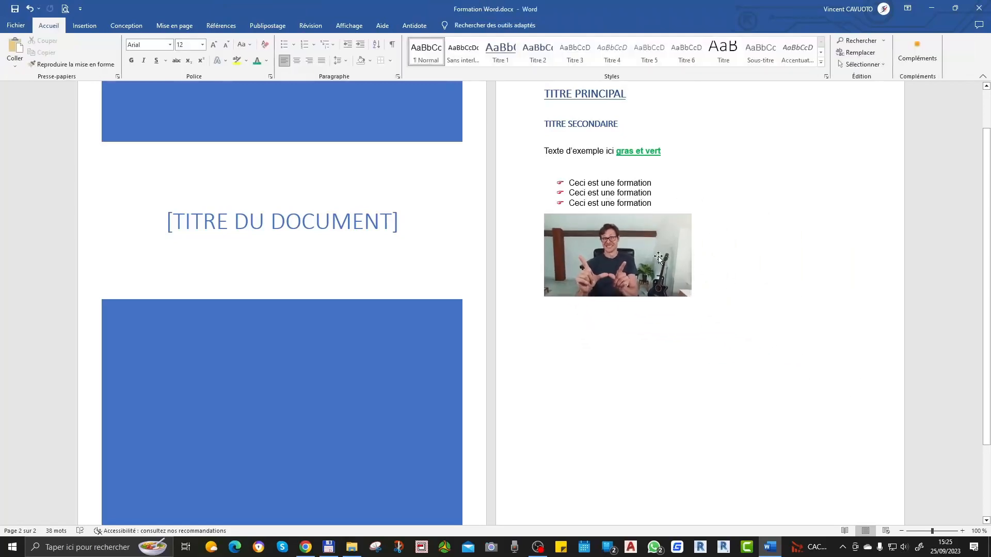
# Step: Enlarge the picture proportionally to about 12.09 cm wide and 6.8 cm high
pyautogui.click(628, 255)
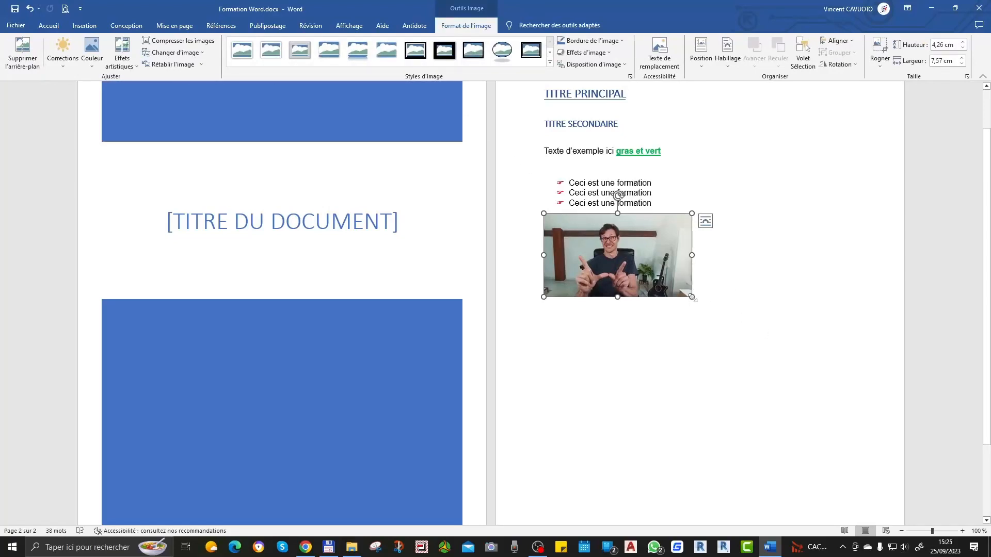
pyautogui.moveTo(691, 297); pyautogui.dragTo(780, 346)
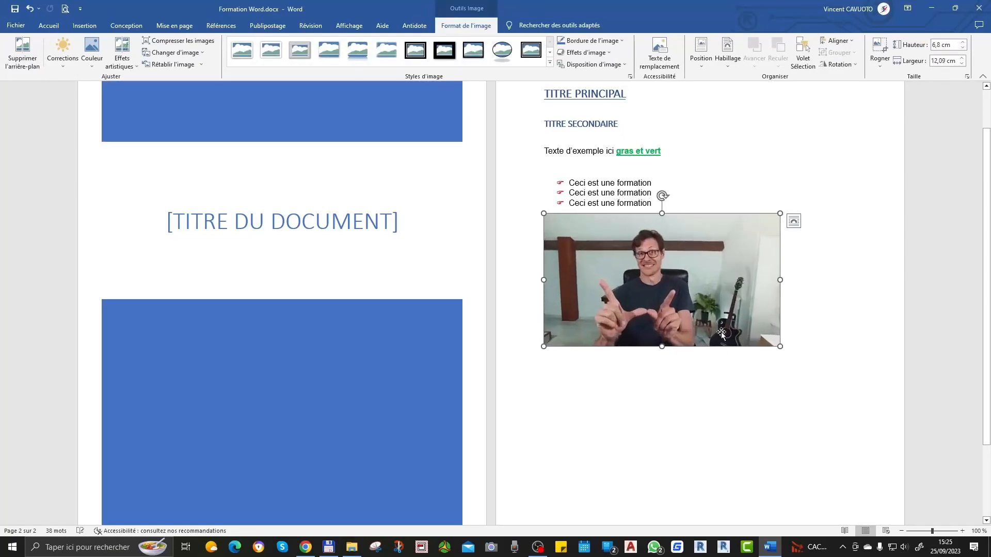
pyautogui.click(676, 393)
# Step: Remove the picture's background with the automatically detected areas, keep the changes, and undo the removal
pyautogui.click(665, 293)
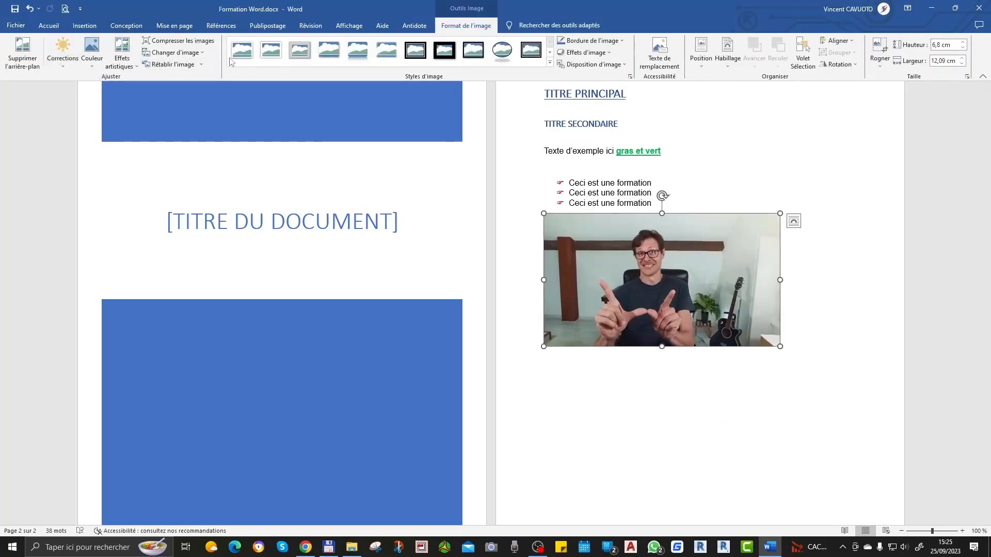
pyautogui.click(22, 52)
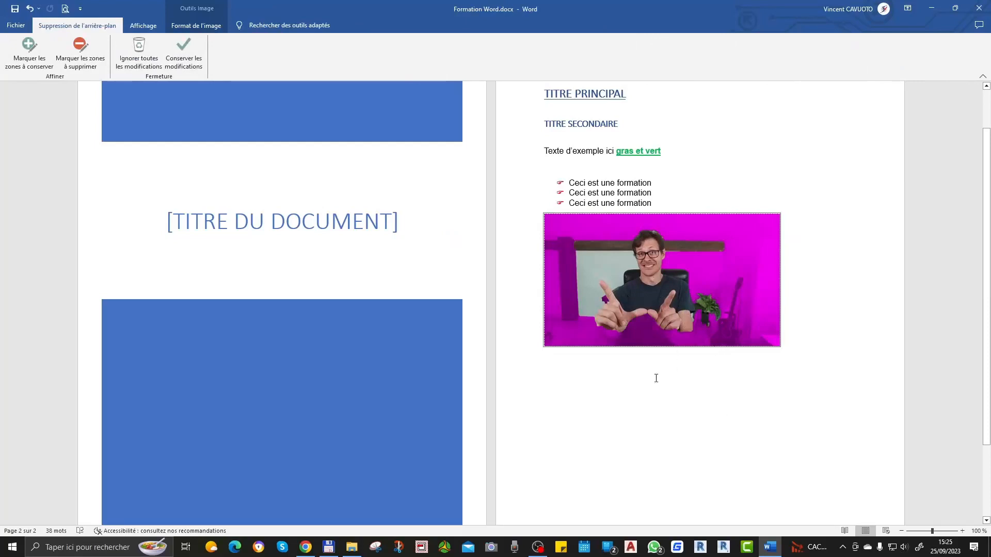
pyautogui.click(183, 52)
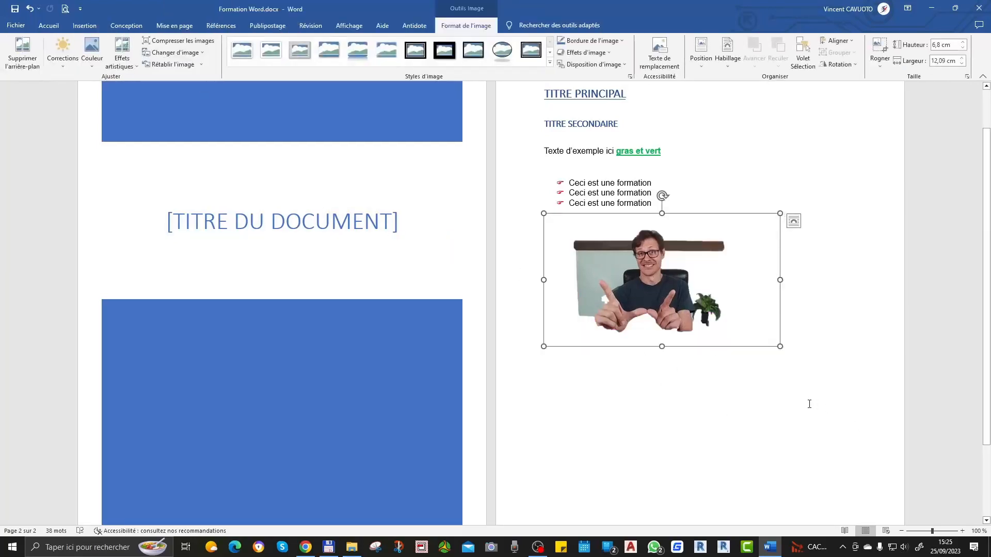
pyautogui.click(746, 460)
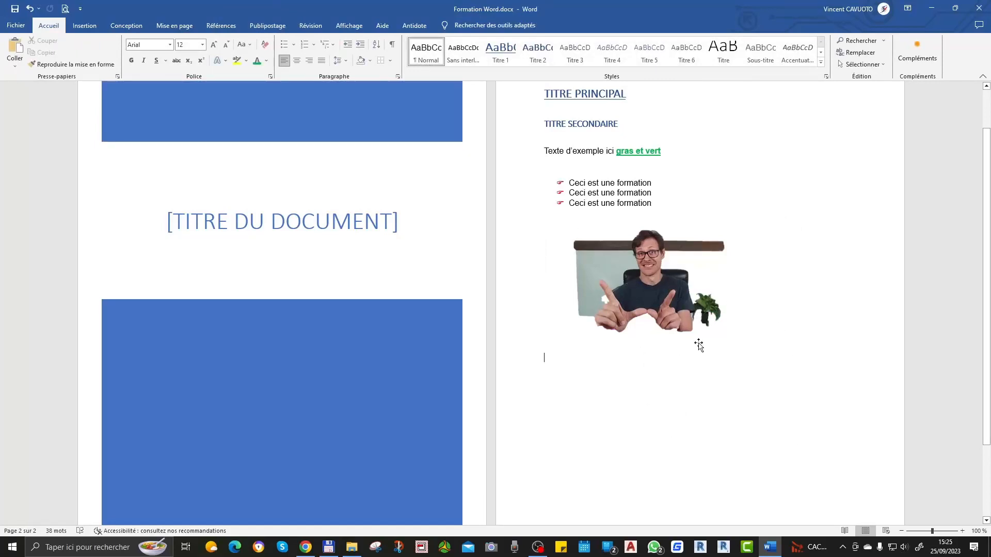
pyautogui.hotkey('ctrl', 'z')
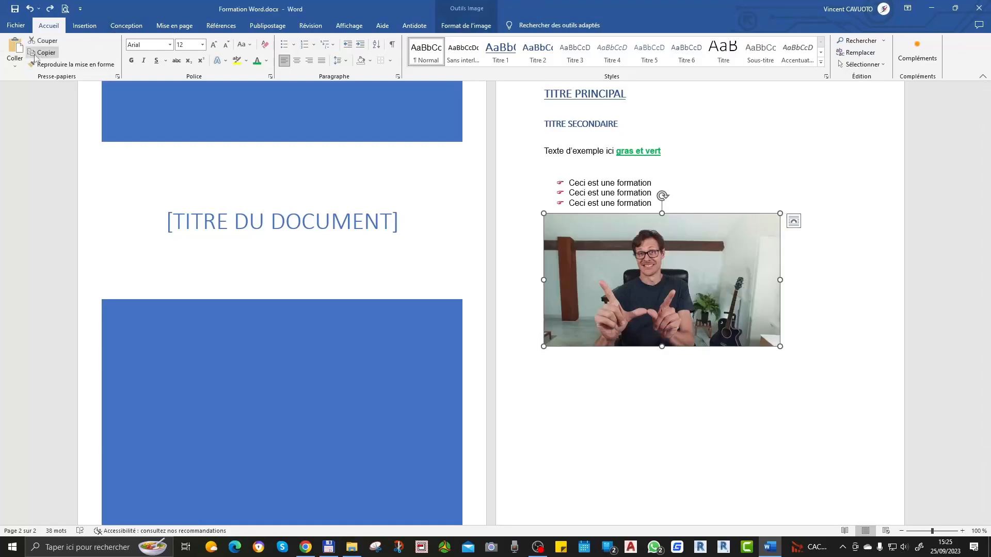
pyautogui.click(680, 372)
# Step: Apply the grid-textured artistic effect to the picture and replace it with the pale outlined sketch effect
pyautogui.click(655, 240)
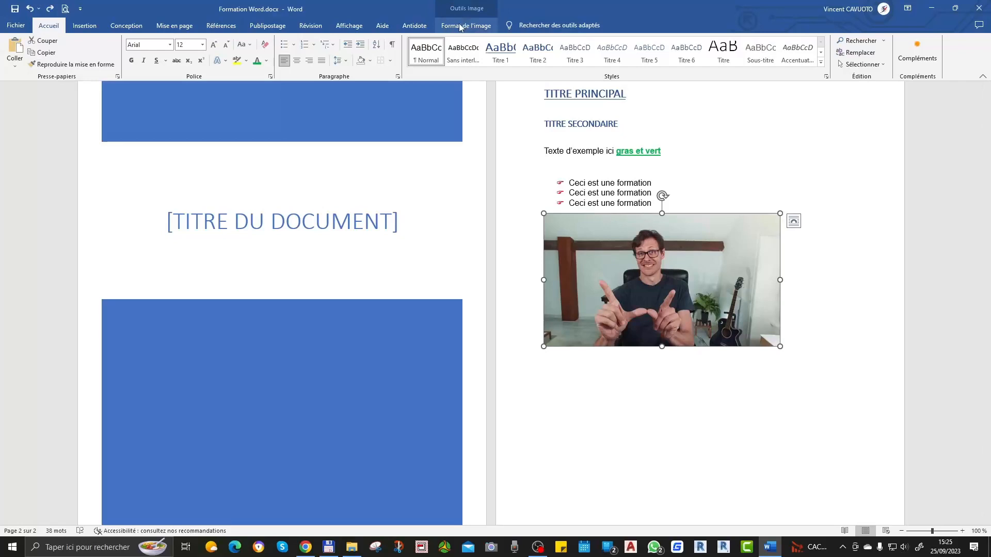
pyautogui.press('ctrl')
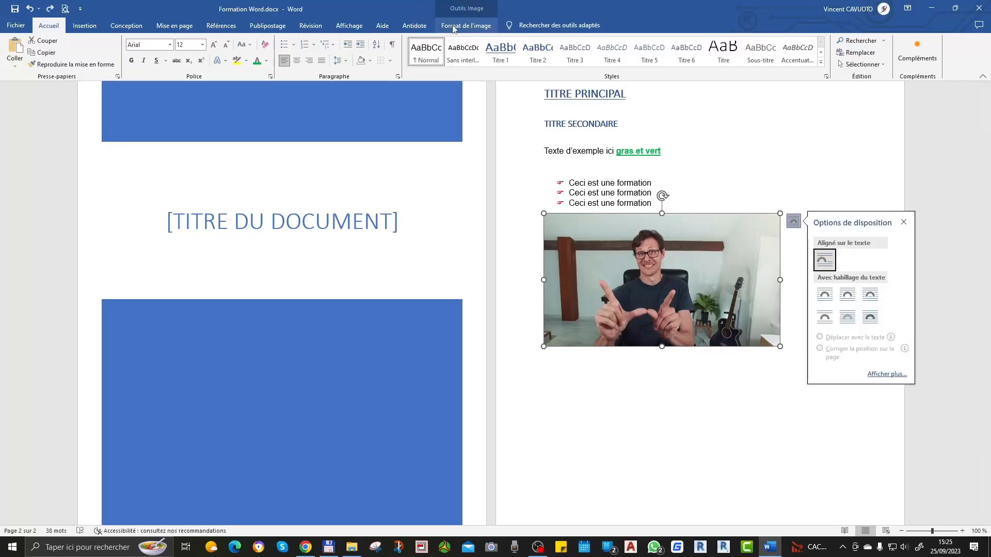
pyautogui.click(453, 28)
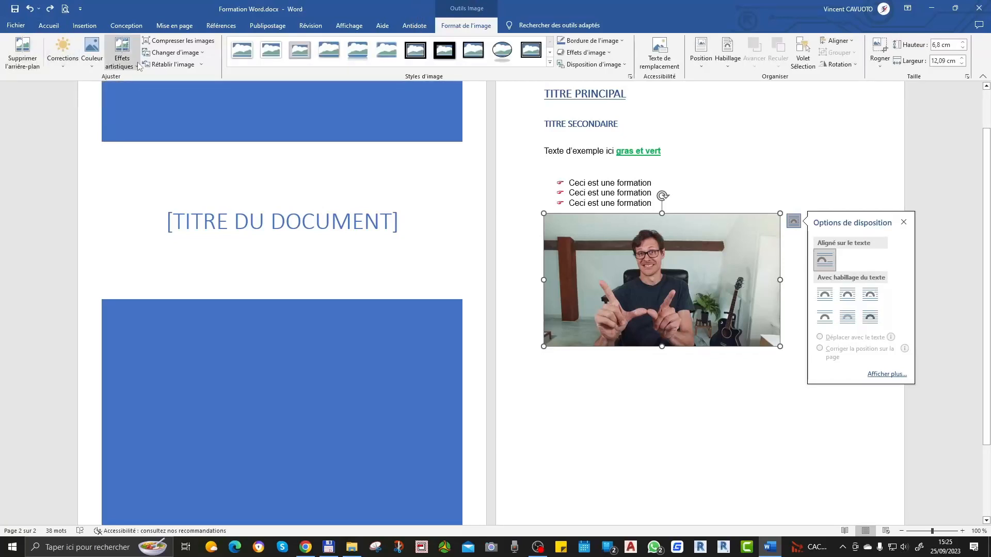
pyautogui.click(122, 66)
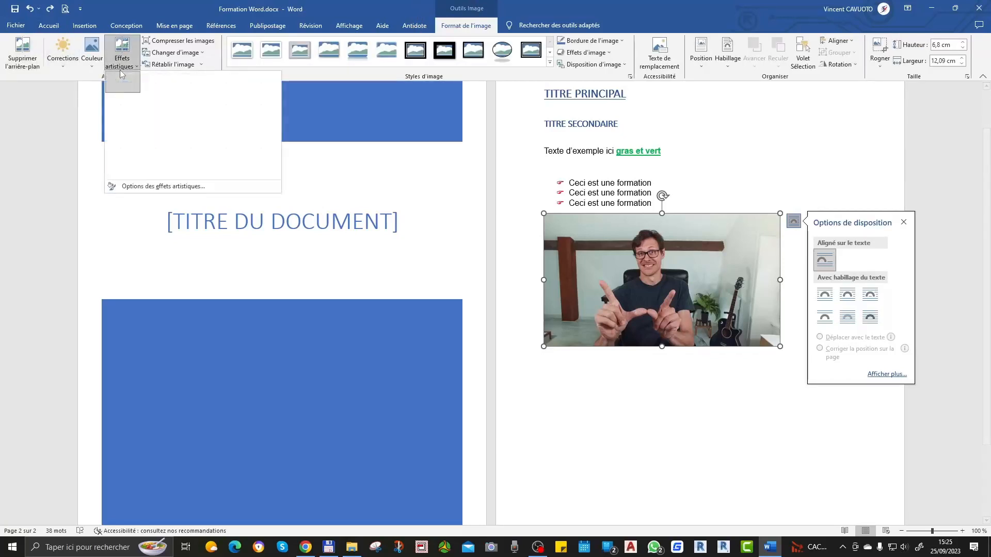
pyautogui.click(132, 128)
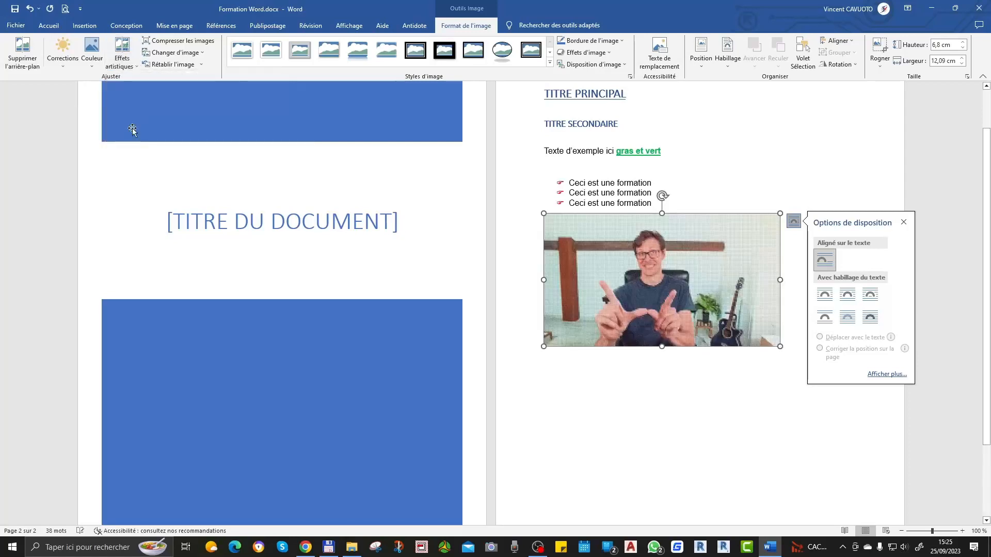
pyautogui.click(121, 65)
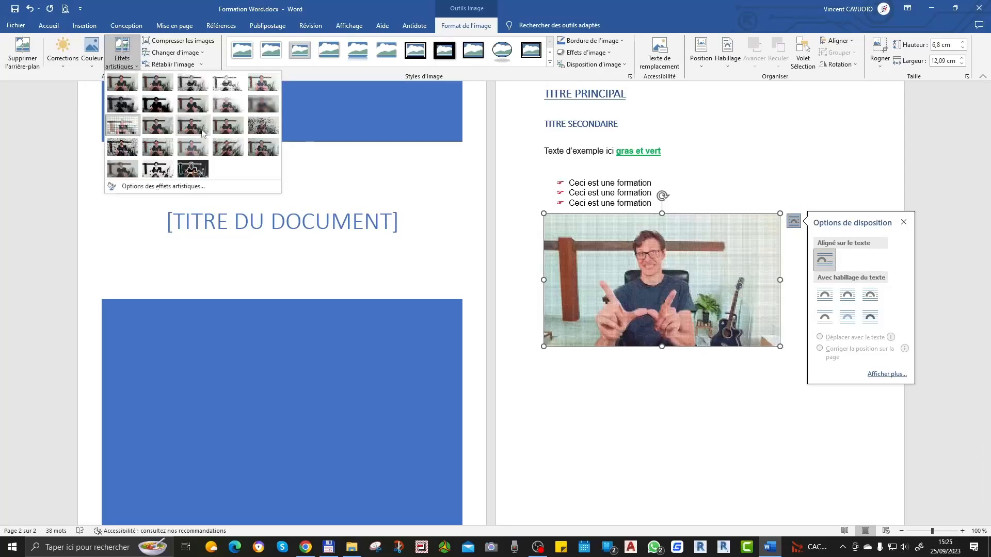
pyautogui.click(157, 169)
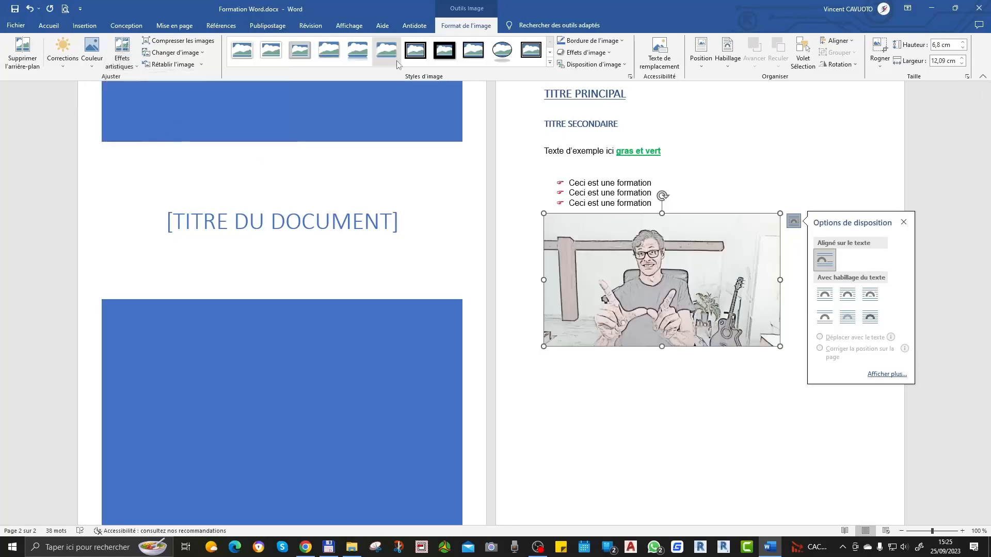
# Step: Try the drop shadow style and the black oval frame style on the picture
pyautogui.click(326, 57)
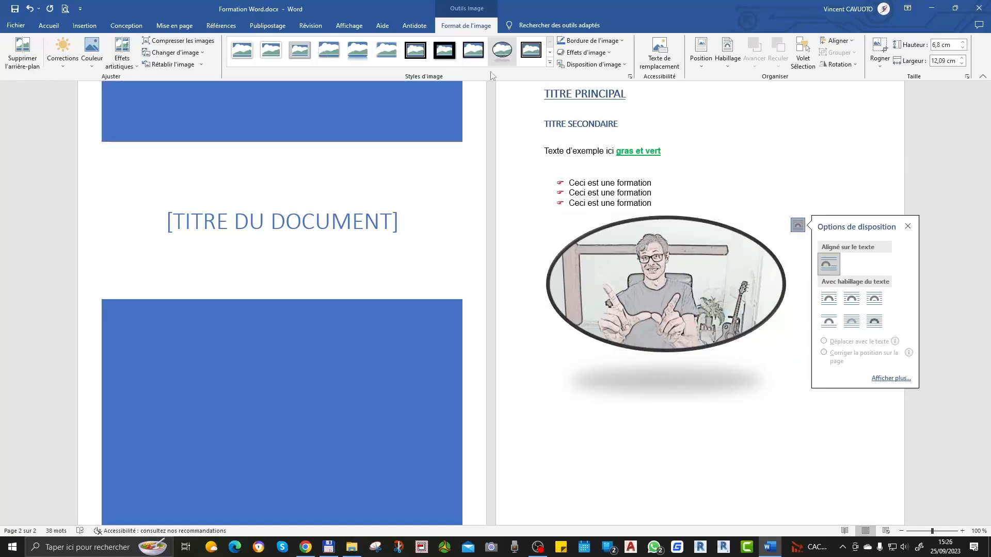
pyautogui.click(498, 57)
pyautogui.click(667, 405)
pyautogui.click(630, 258)
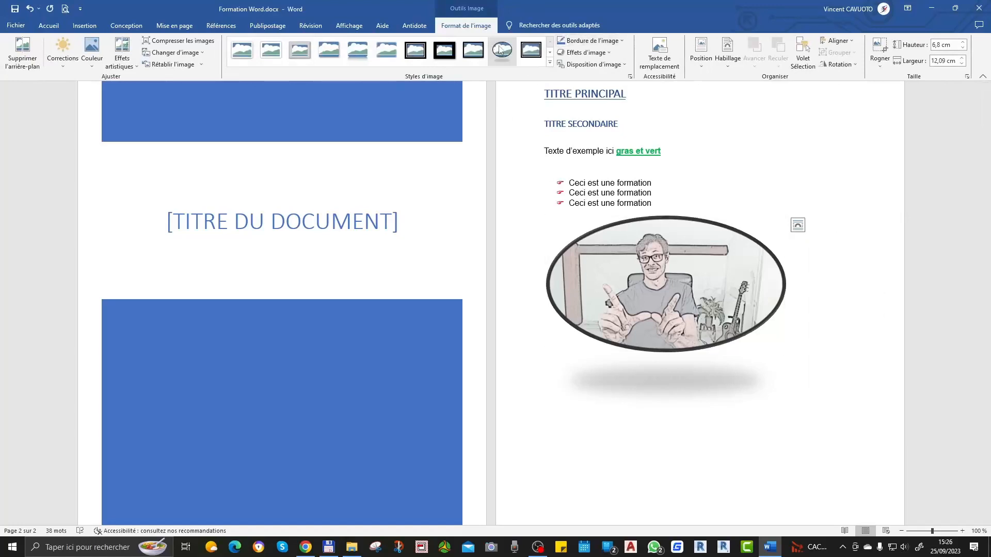
# Step: Try the black rectangular frame style on the picture and replace it with the soft-edged rectangle style
pyautogui.click(522, 54)
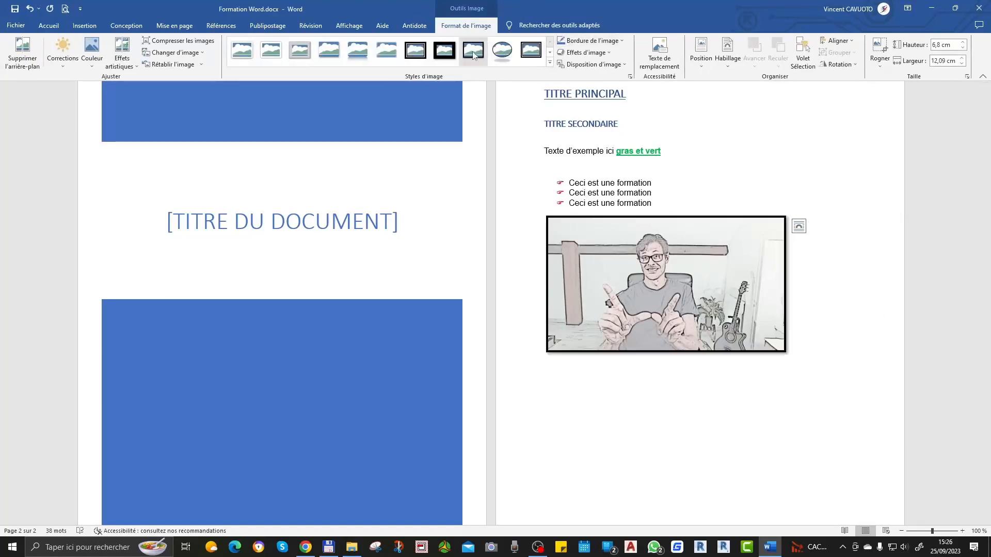
pyautogui.click(390, 45)
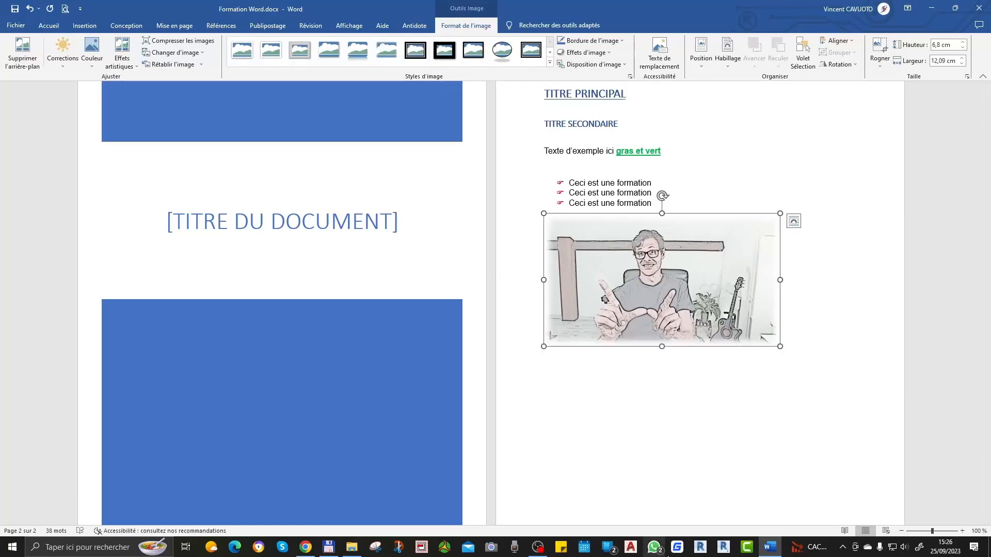
pyautogui.click(643, 452)
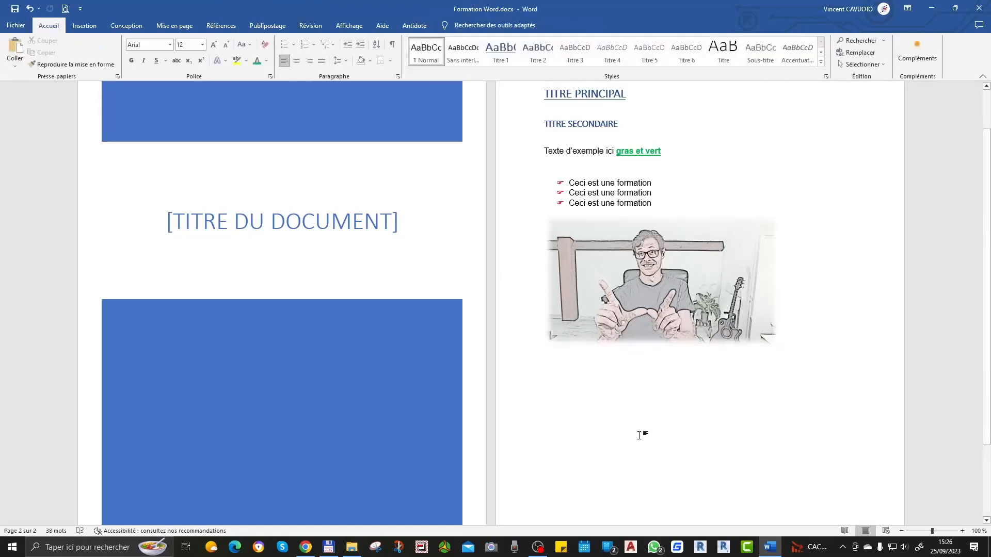
# Step: Replace the picture's sketch effect with the full-colour paint-like artistic effect
pyautogui.click(673, 260)
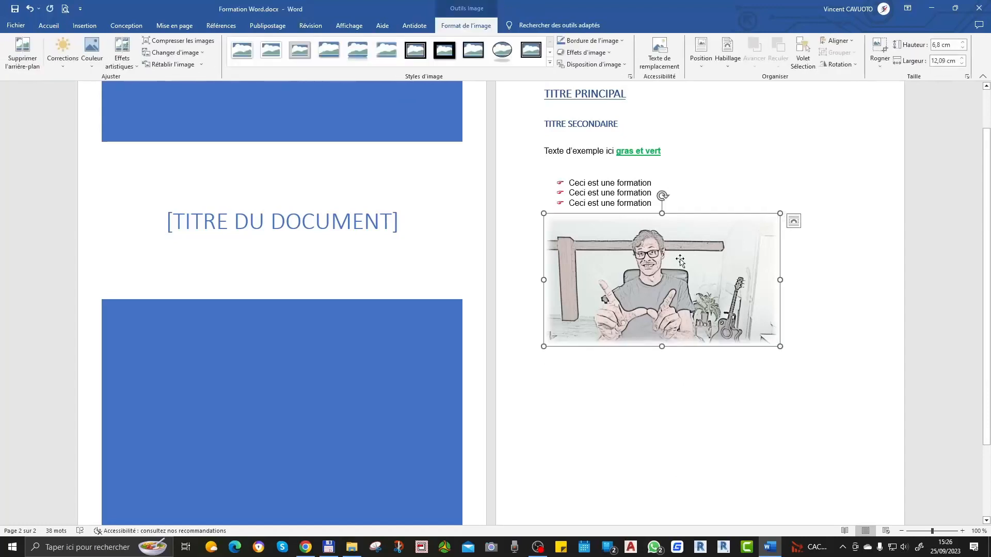
pyautogui.click(116, 67)
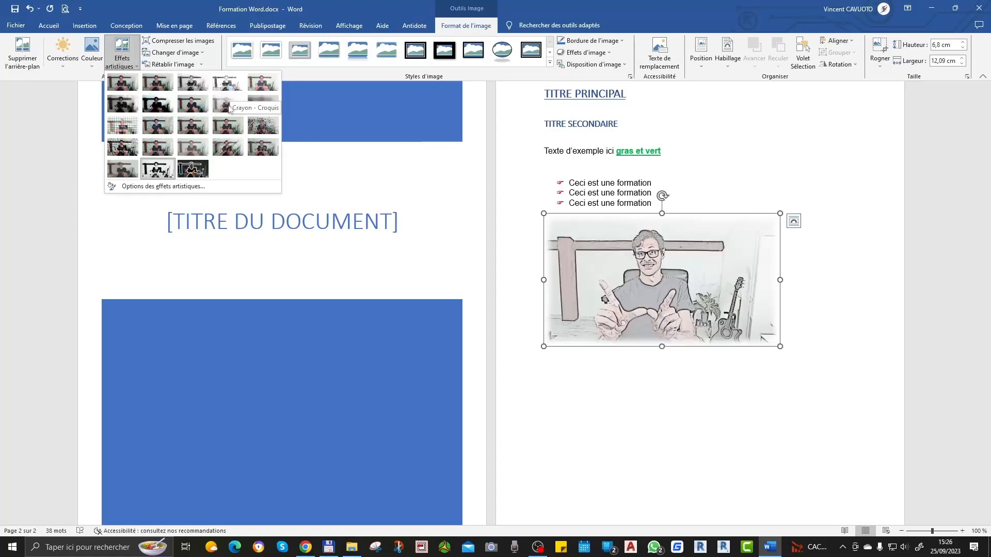
pyautogui.click(195, 105)
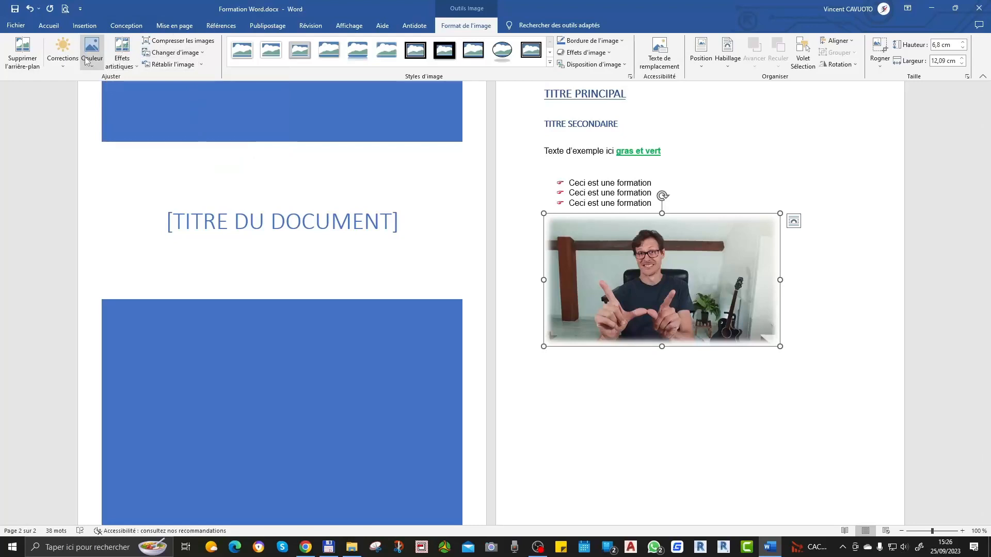
# Step: Apply a brighter, lower-contrast correction to the picture and choose a watercolour-like artistic effect
pyautogui.click(68, 62)
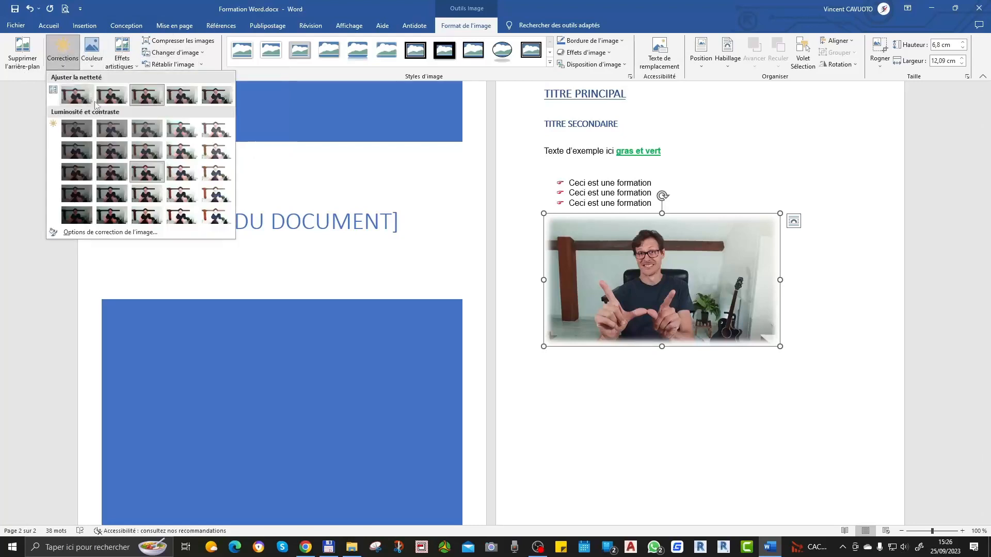
pyautogui.click(187, 153)
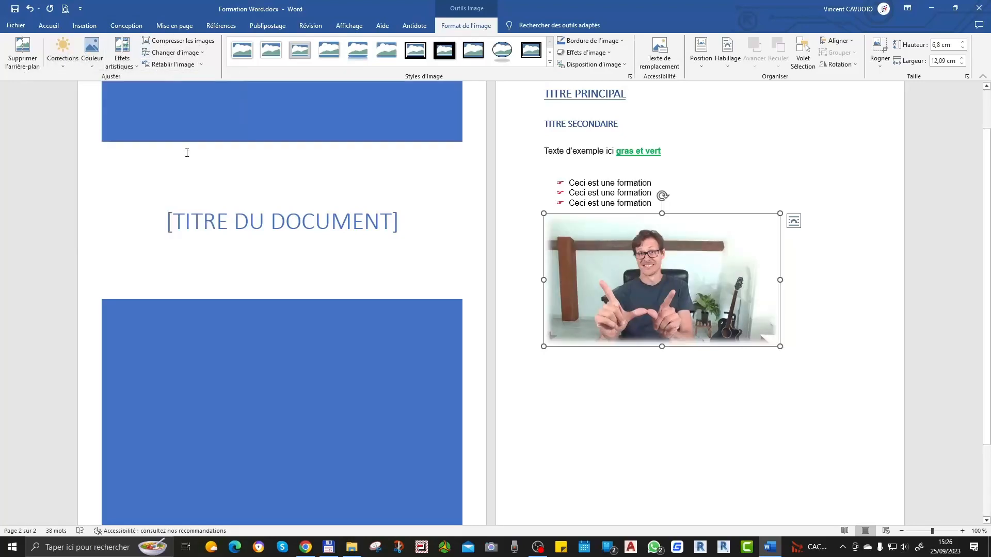
pyautogui.click(122, 59)
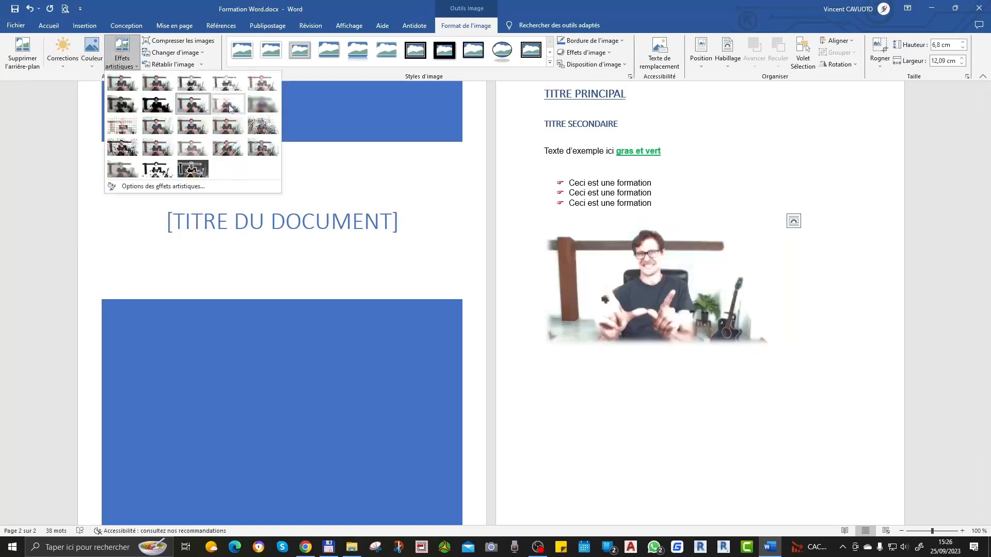
pyautogui.click(158, 125)
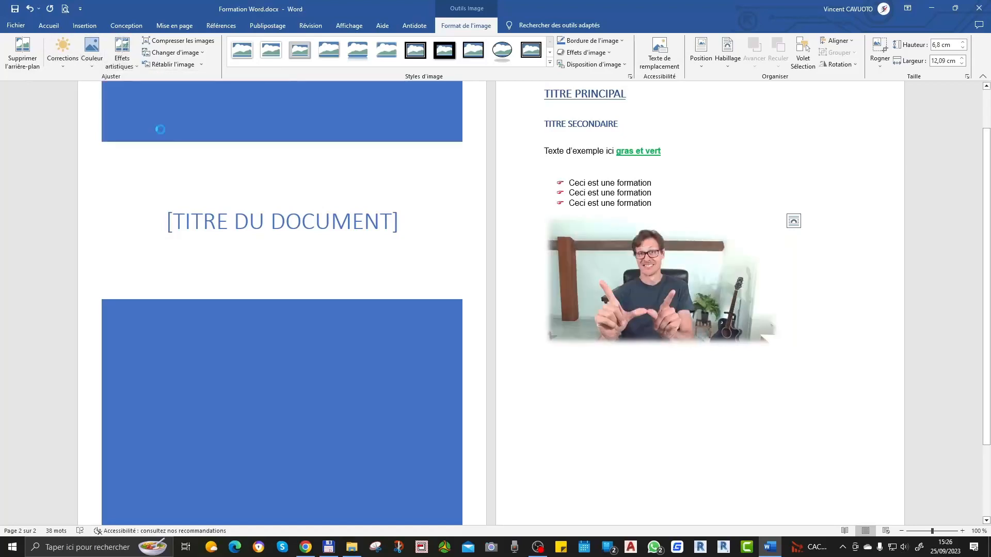
# Step: Try the rounded bevelled perspective style and the white-framed perspective style on the picture
pyautogui.click(637, 408)
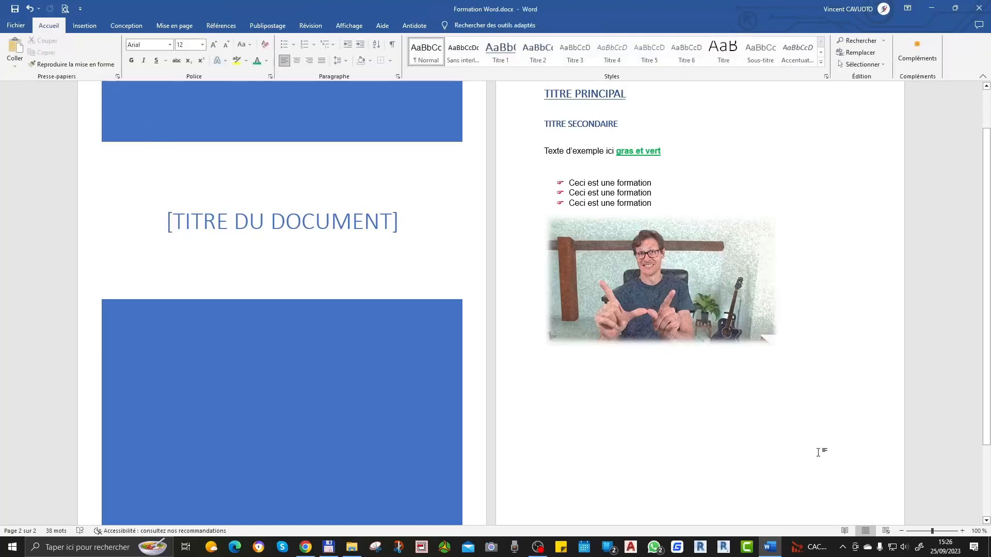
pyautogui.click(724, 328)
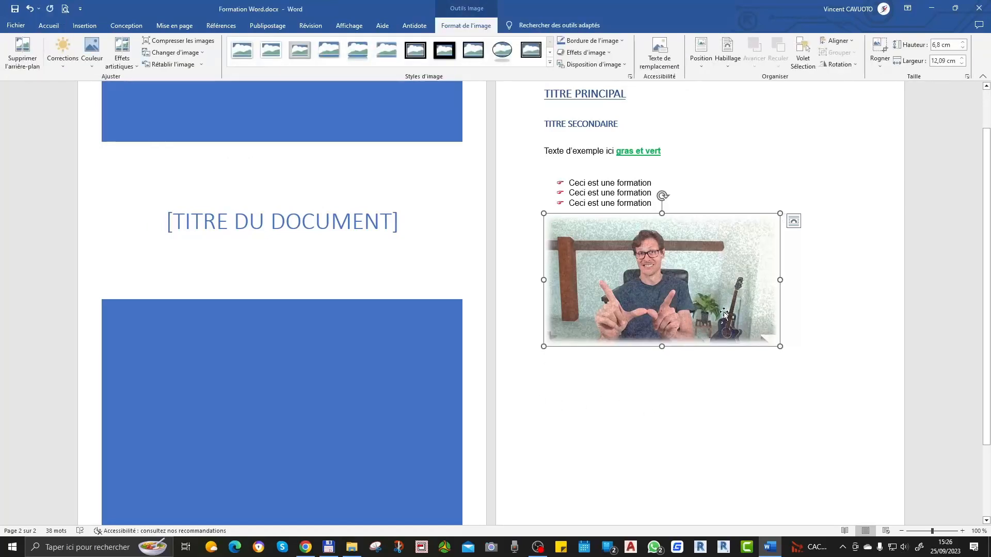
pyautogui.click(550, 63)
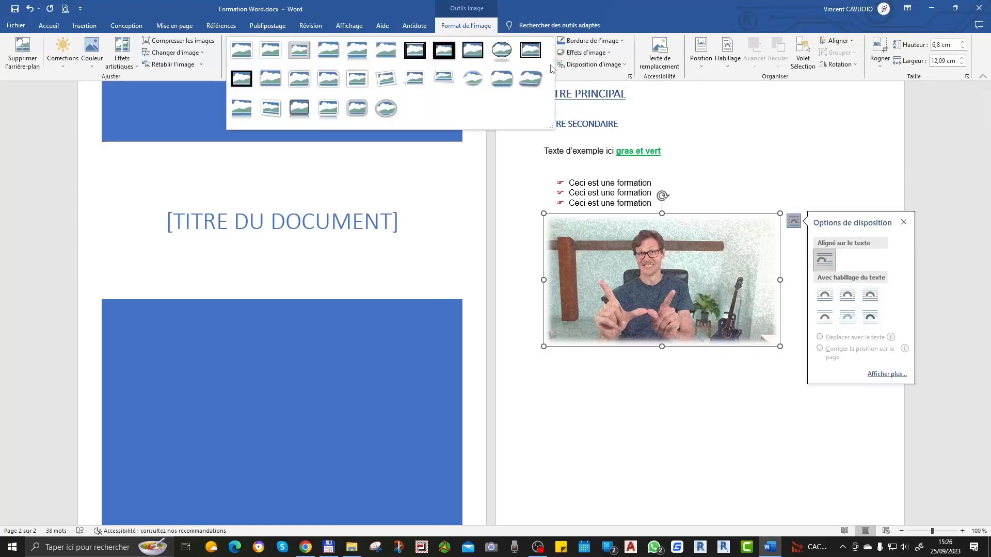
pyautogui.click(530, 80)
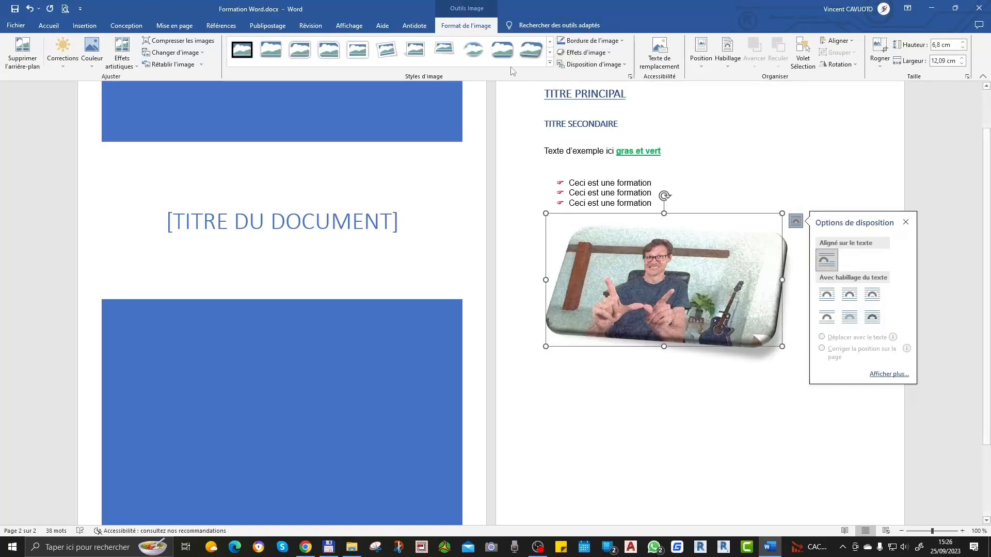
pyautogui.click(551, 63)
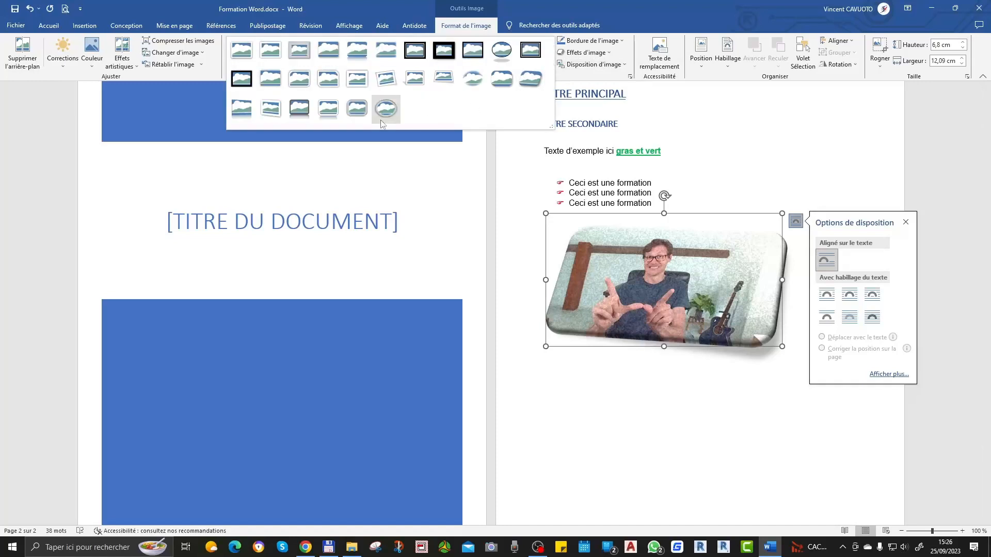
pyautogui.click(280, 112)
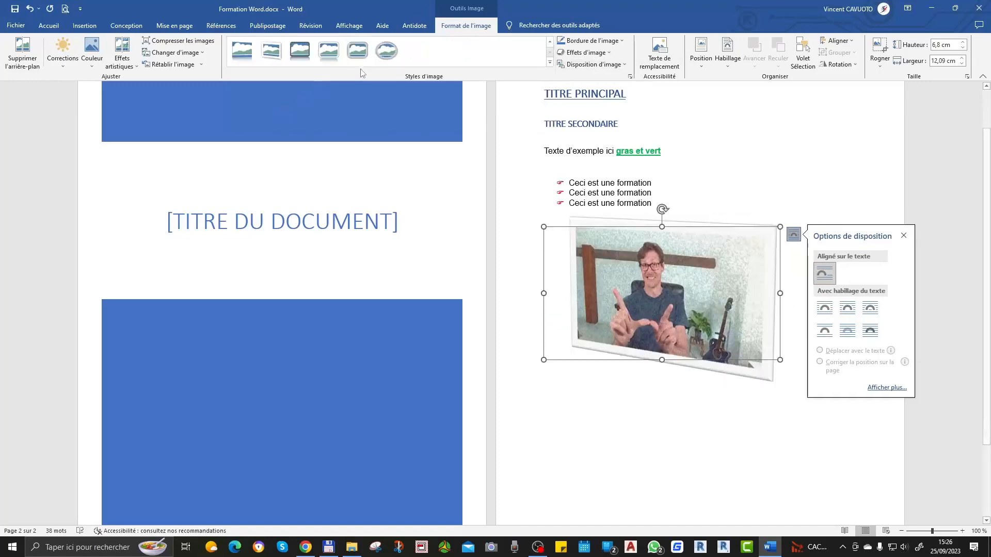
# Step: Try the soft-edged oval style and the black oval frame style with a shadow beneath on the picture
pyautogui.click(551, 63)
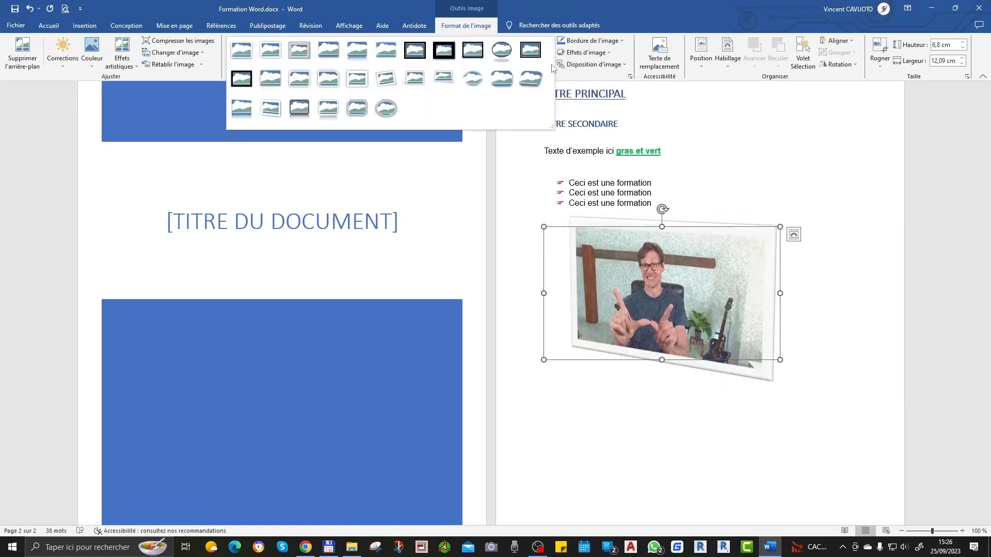
pyautogui.click(461, 87)
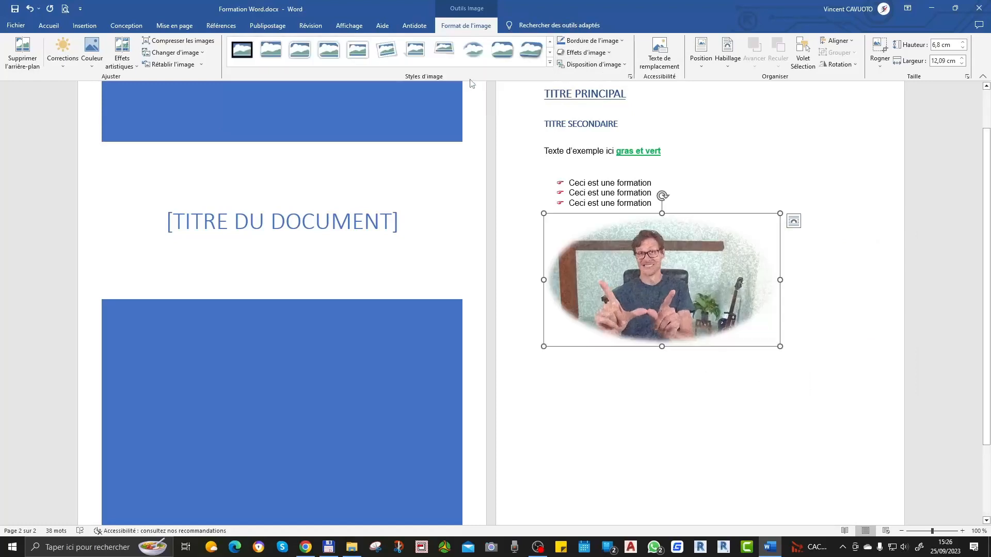
pyautogui.click(551, 62)
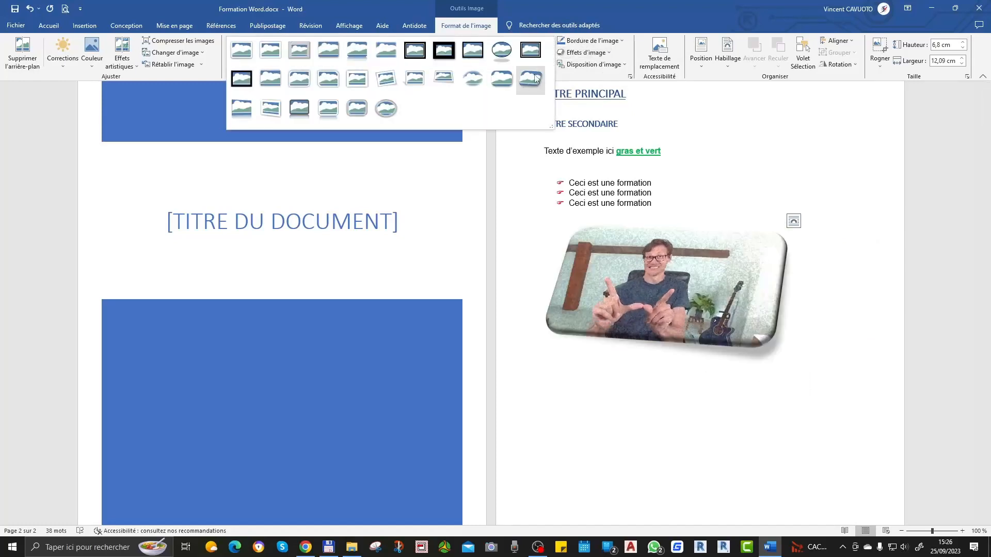
pyautogui.click(502, 52)
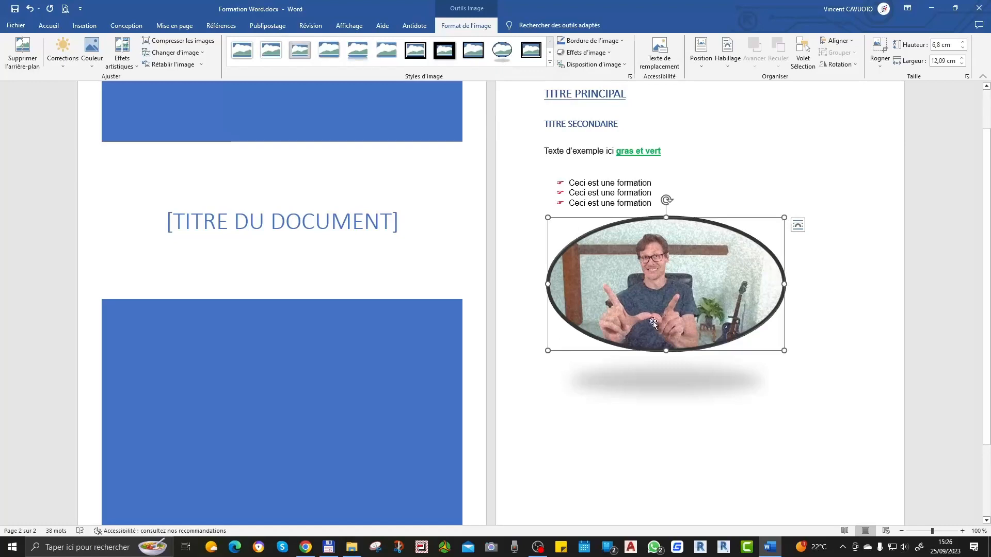
pyautogui.click(756, 481)
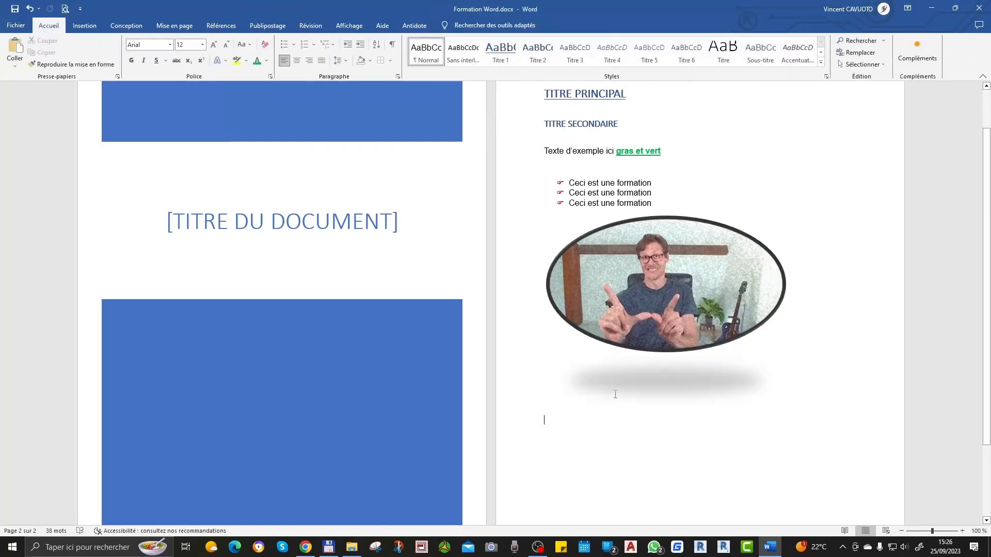
# Step: Apply the soft-edged rectangle style to the picture
pyautogui.click(702, 344)
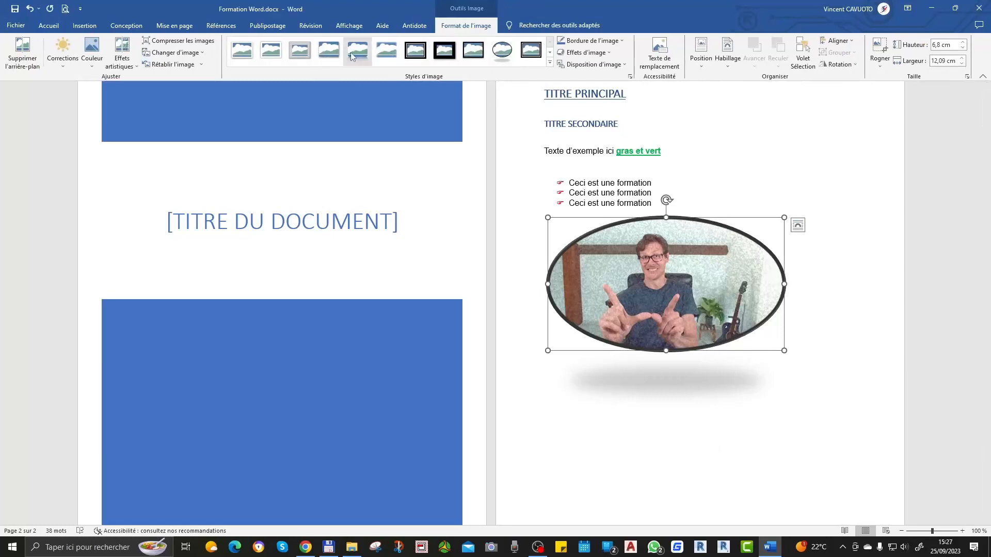
pyautogui.click(382, 55)
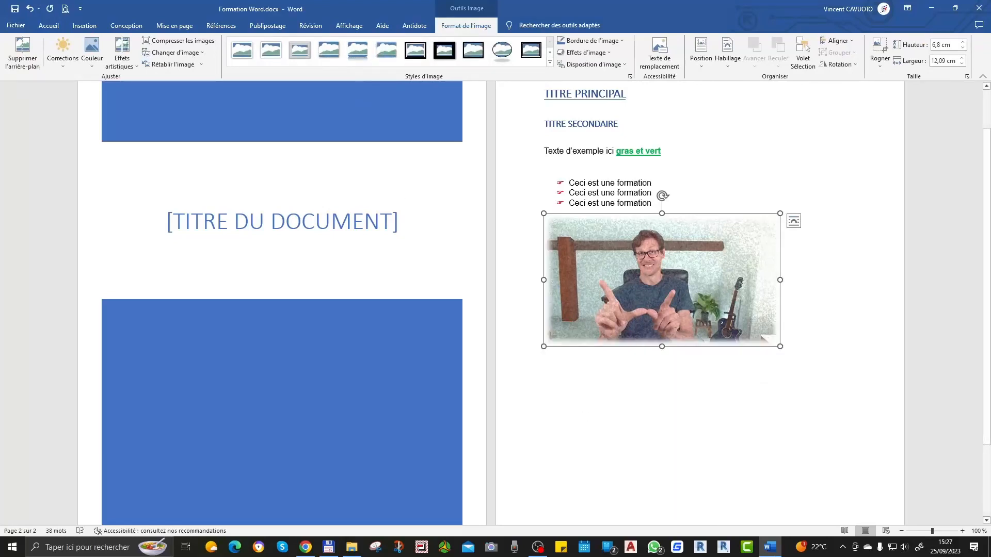
pyautogui.click(759, 475)
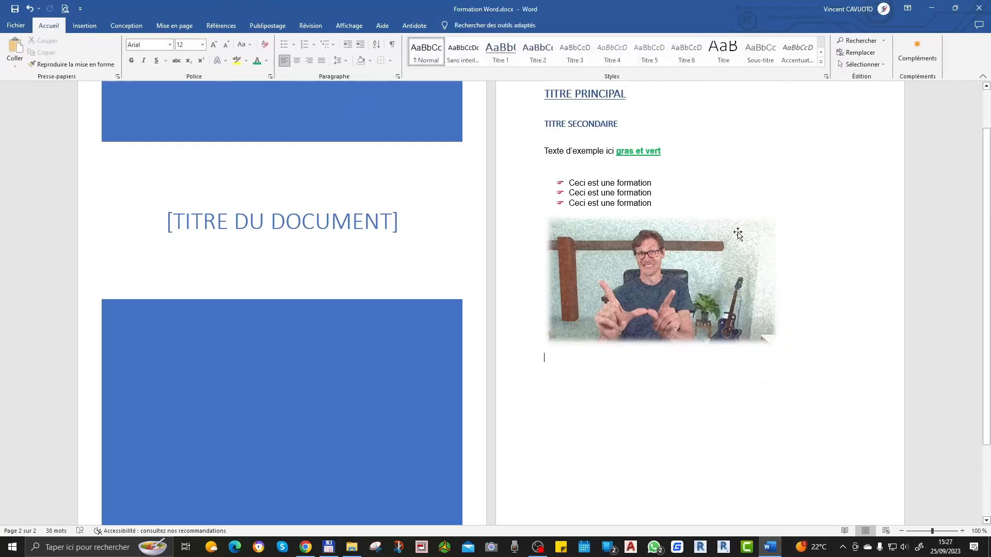
# Step: Shrink the picture proportionally to about 5.97 × 10.61 cm and enlarge it again to about 6.4 × 11.38 cm
pyautogui.click(690, 304)
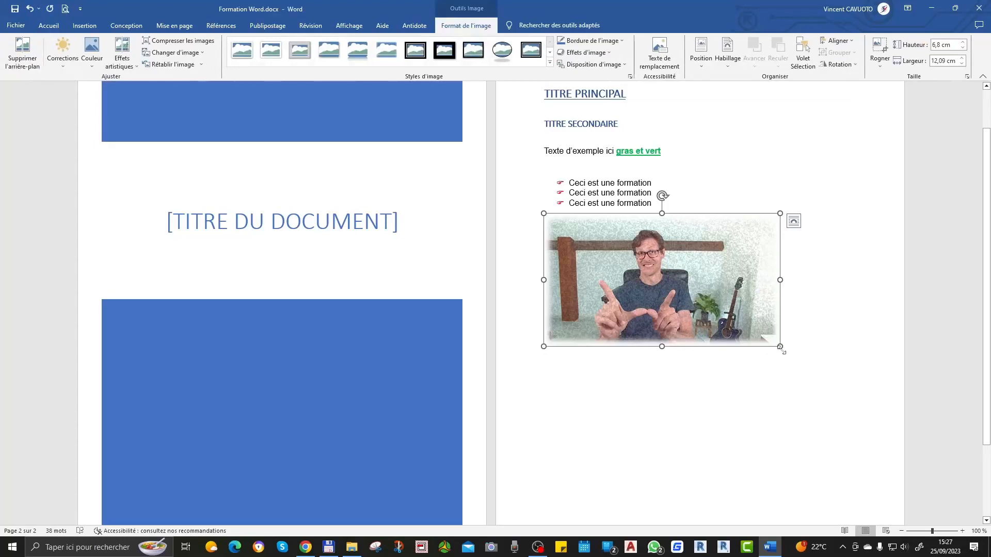
pyautogui.moveTo(783, 351); pyautogui.dragTo(751, 326)
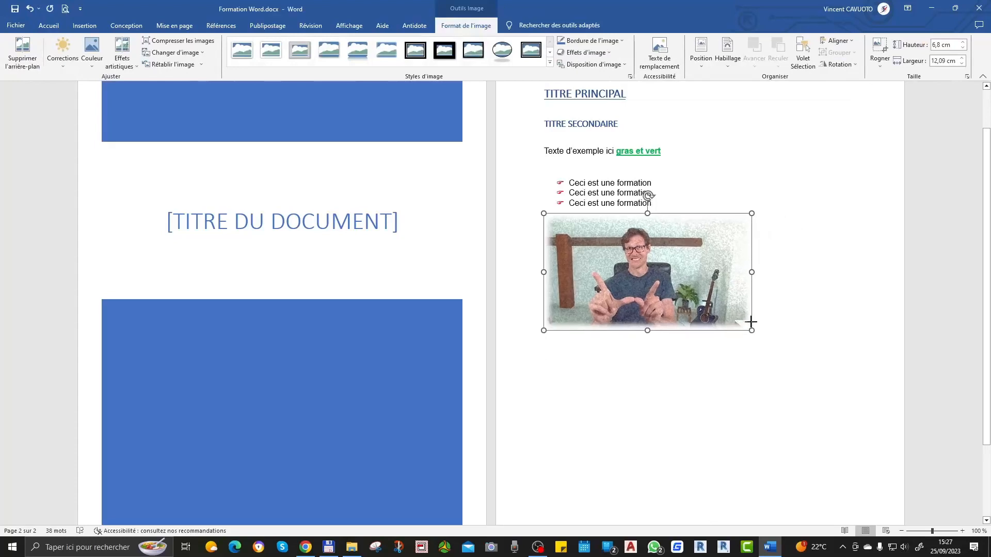
pyautogui.click(712, 458)
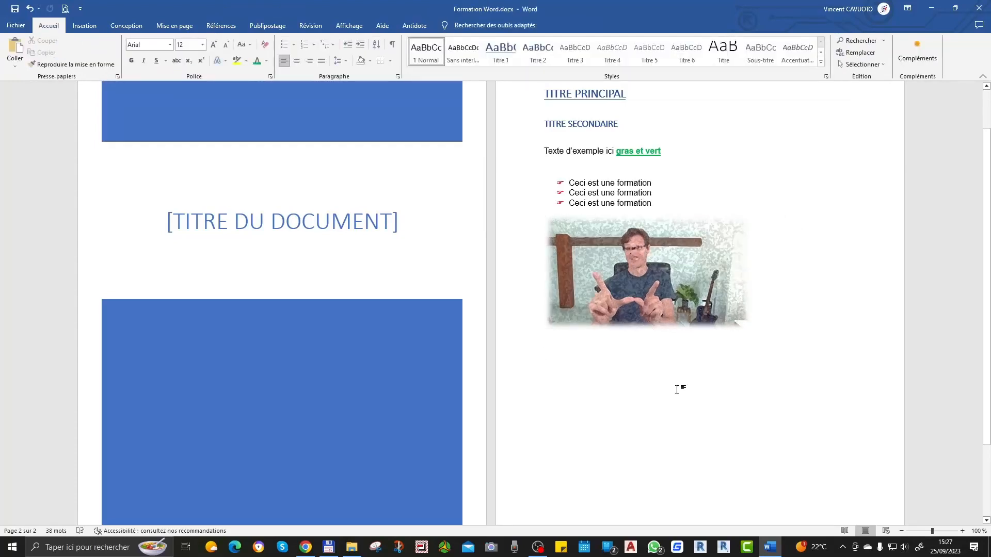
pyautogui.click(678, 295)
pyautogui.moveTo(752, 334); pyautogui.dragTo(766, 338)
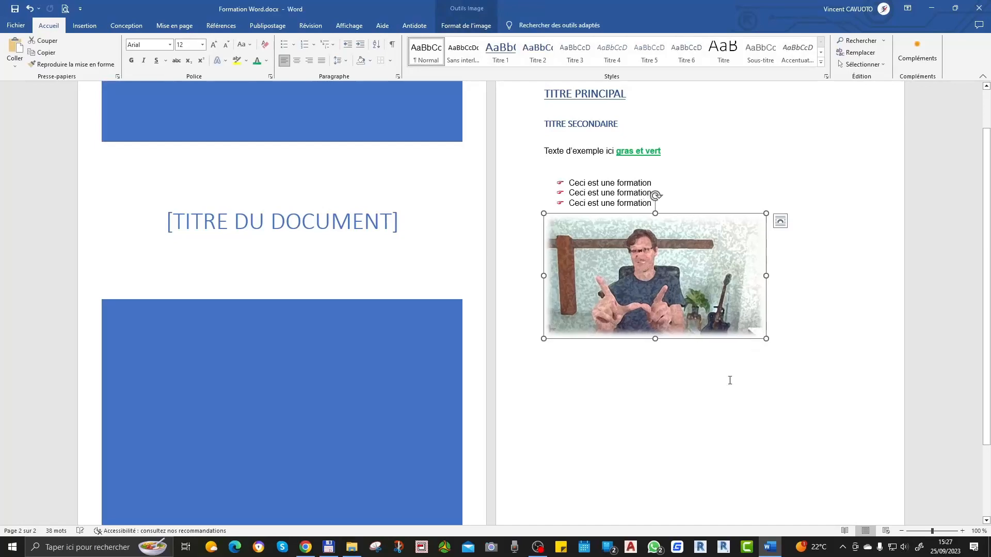
pyautogui.click(710, 408)
# Step: Replace the picture's mosaic-like artistic effect with a smoother full-colour one
pyautogui.click(623, 289)
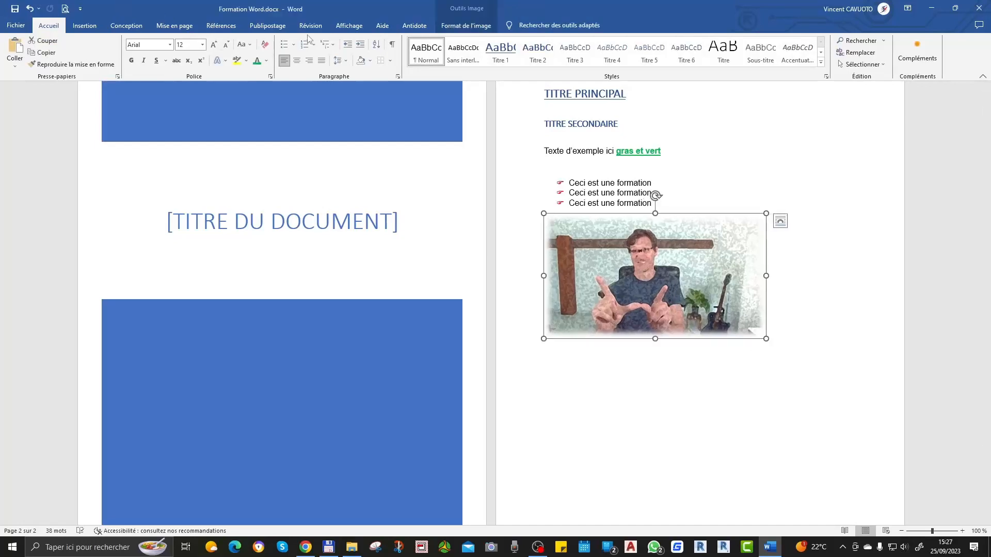
pyautogui.click(470, 26)
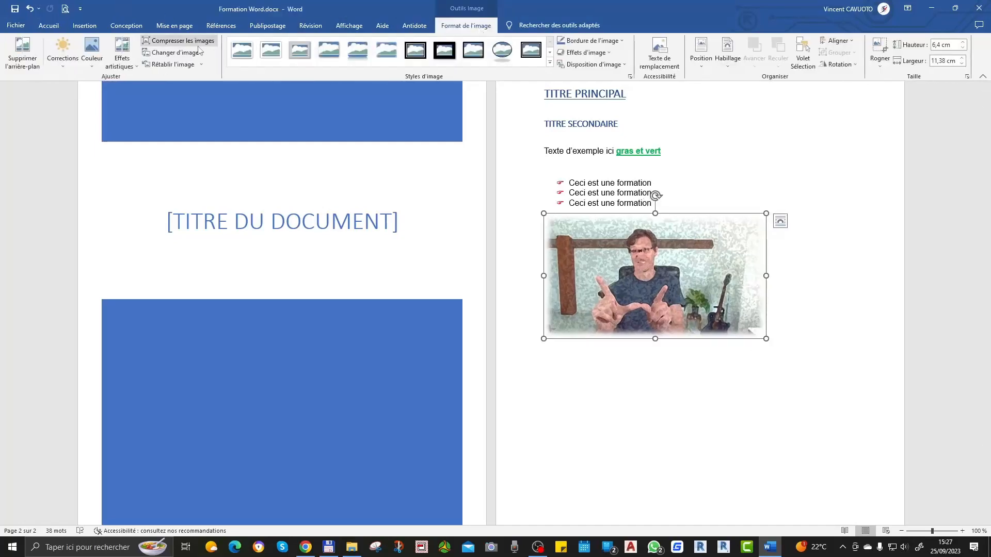
pyautogui.click(121, 69)
pyautogui.click(200, 104)
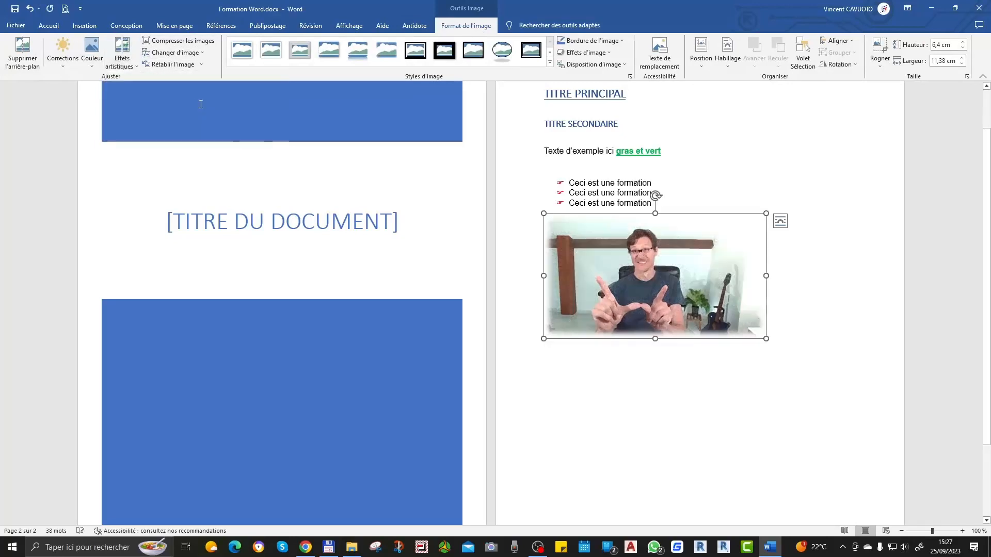
# Step: Remove the artistic effect from the picture by choosing Aucun
pyautogui.click(121, 64)
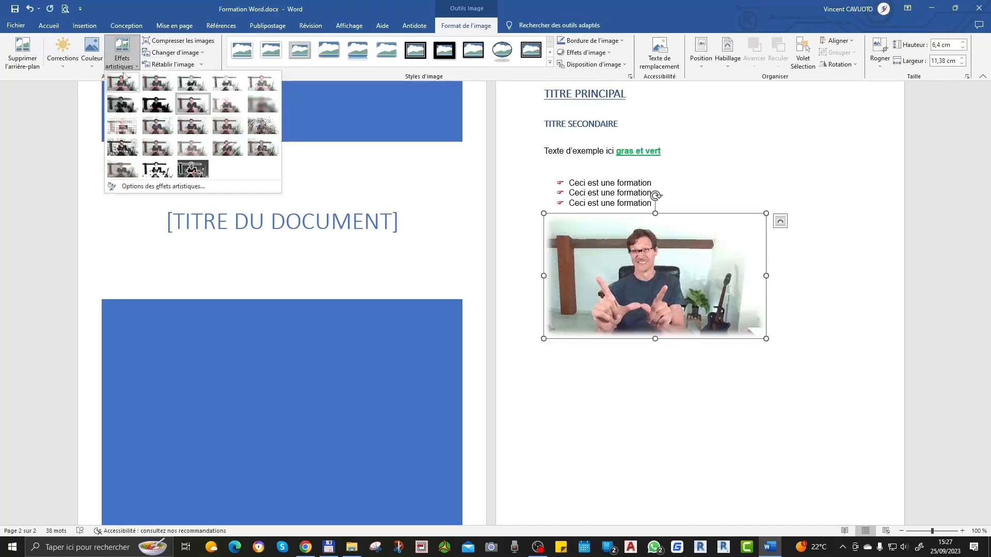
pyautogui.click(122, 86)
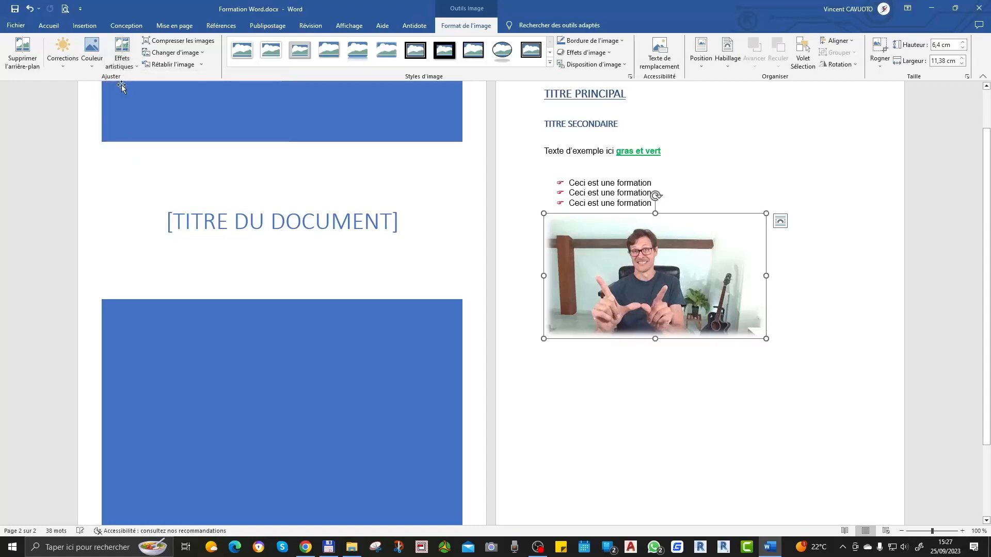
pyautogui.click(738, 349)
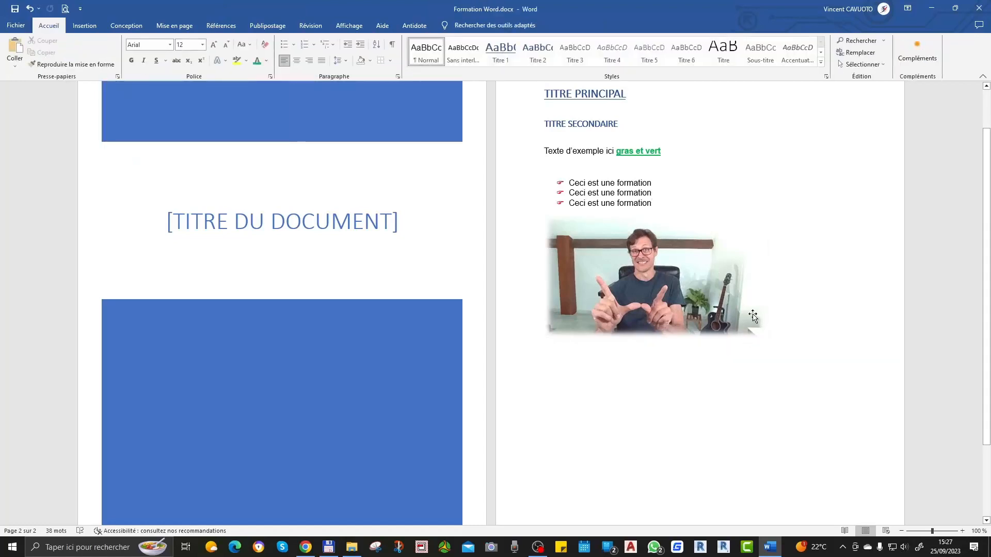
# Step: Shrink the picture proportionally to about 5.89 cm high and 10.48 cm wide
pyautogui.click(762, 332)
pyautogui.moveTo(761, 333); pyautogui.dragTo(746, 325)
pyautogui.click(725, 372)
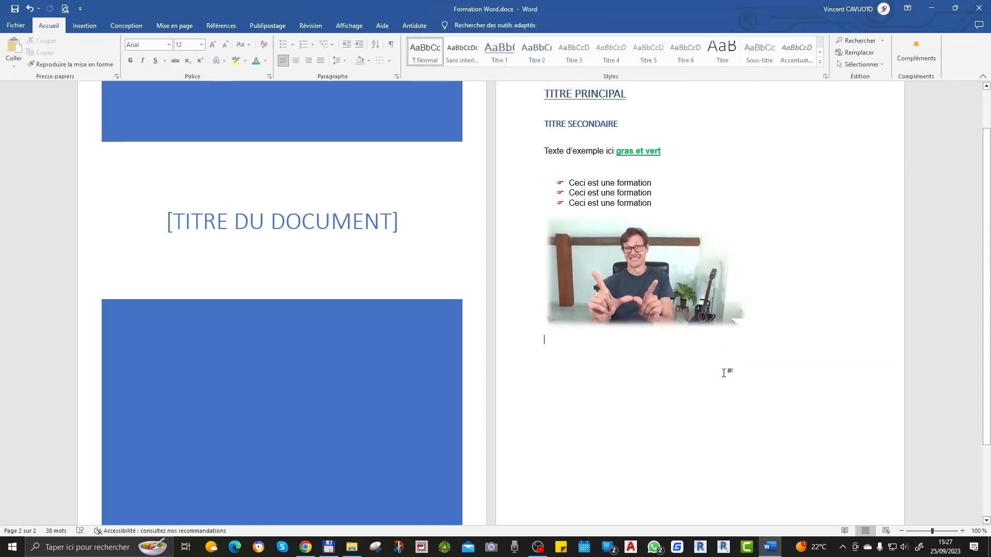
# Step: Examine the artistic effects offered for the picture, including the Aucun option
pyautogui.click(673, 288)
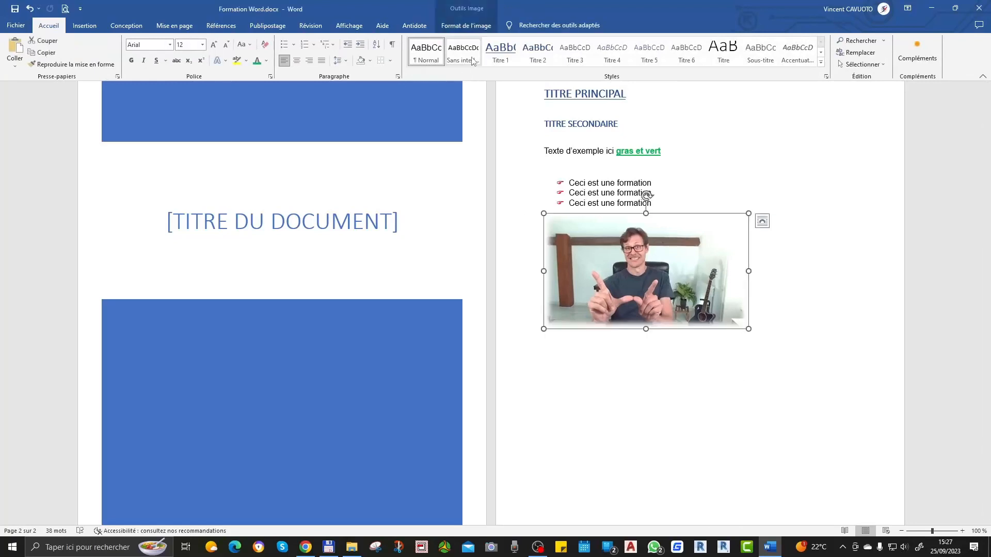
pyautogui.click(467, 27)
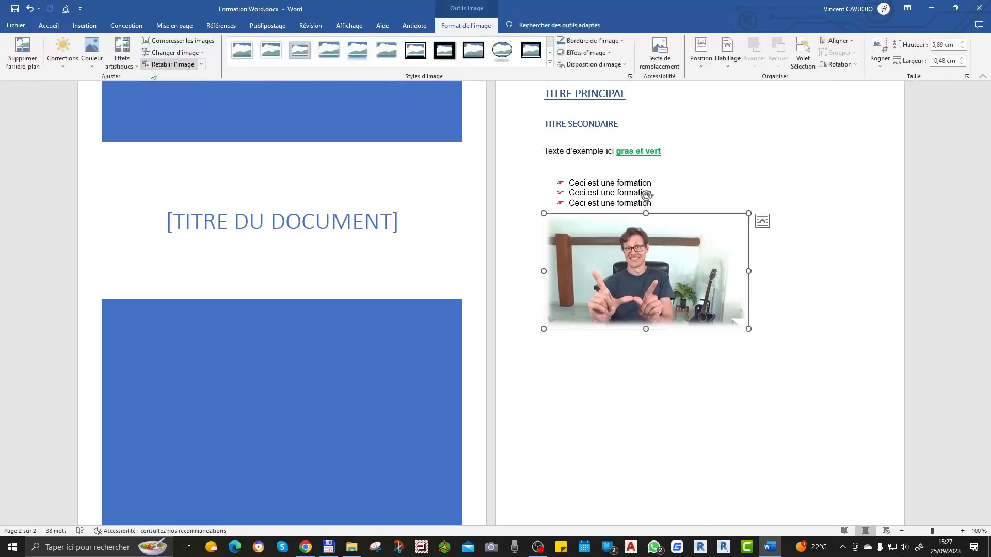
pyautogui.click(124, 65)
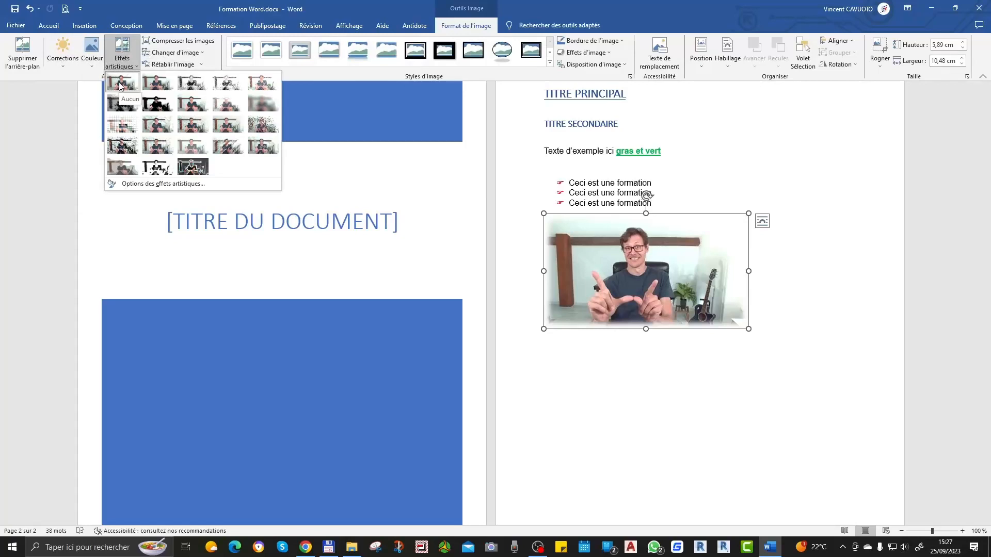
pyautogui.click(765, 380)
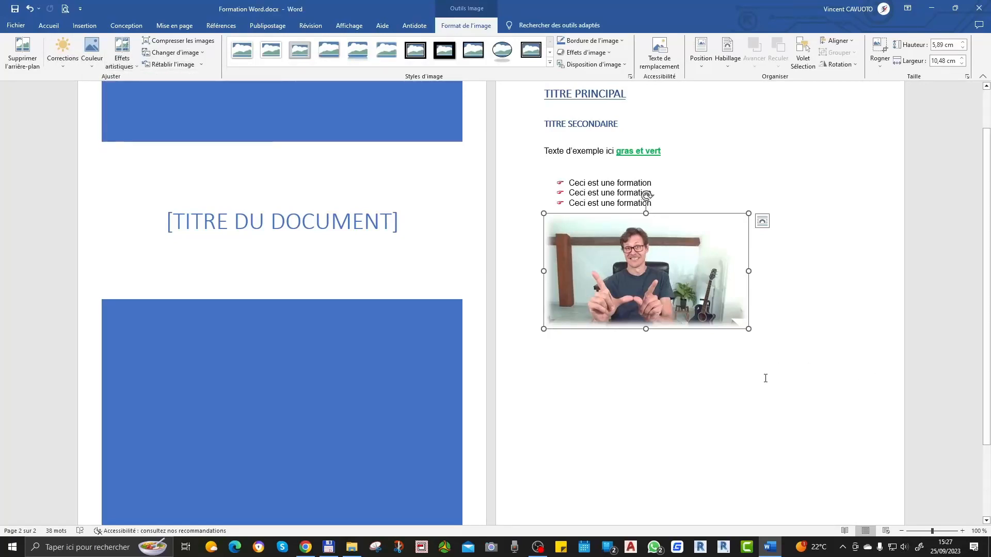
pyautogui.click(765, 376)
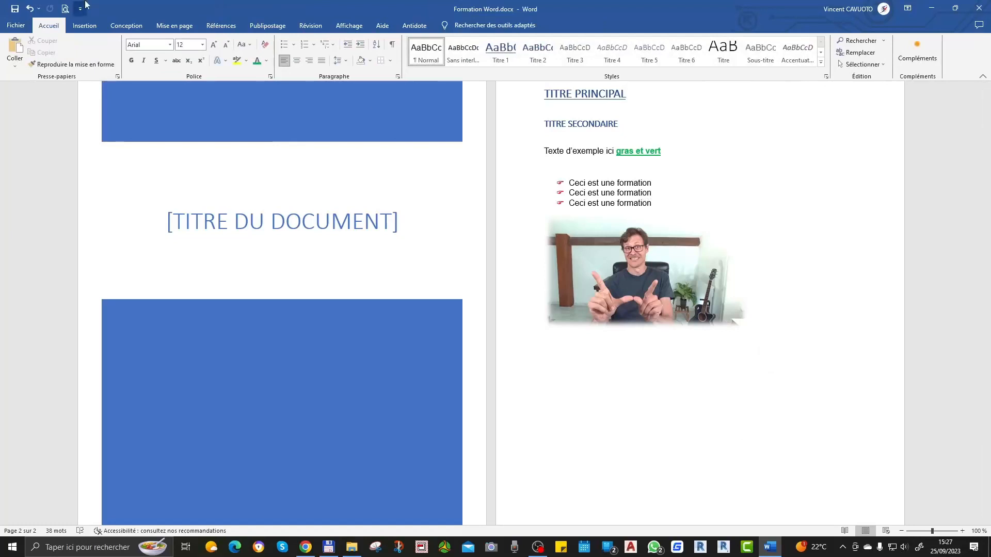
# Step: Insert a rectangle shape about 1.83 cm high and 4.71 cm wide below the picture
pyautogui.click(89, 25)
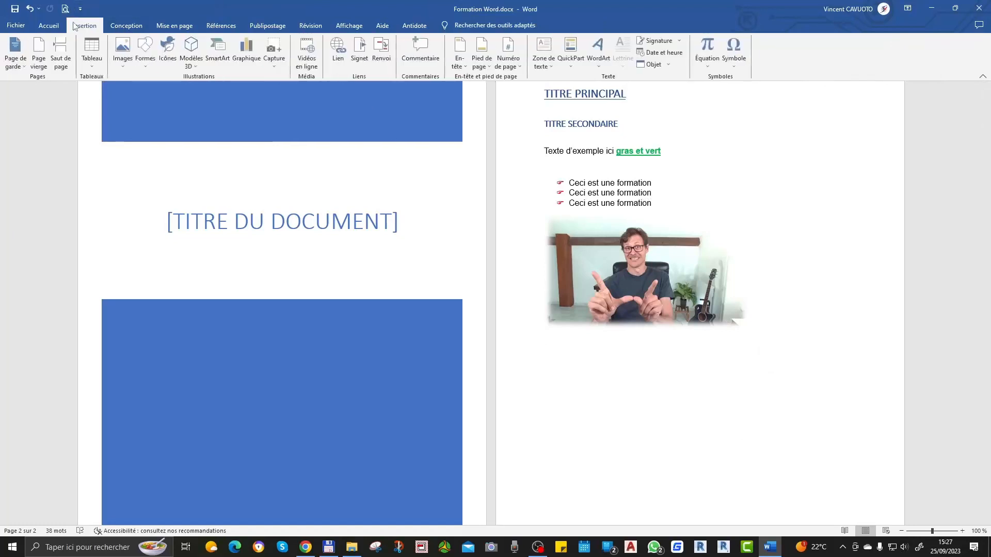
pyautogui.click(145, 57)
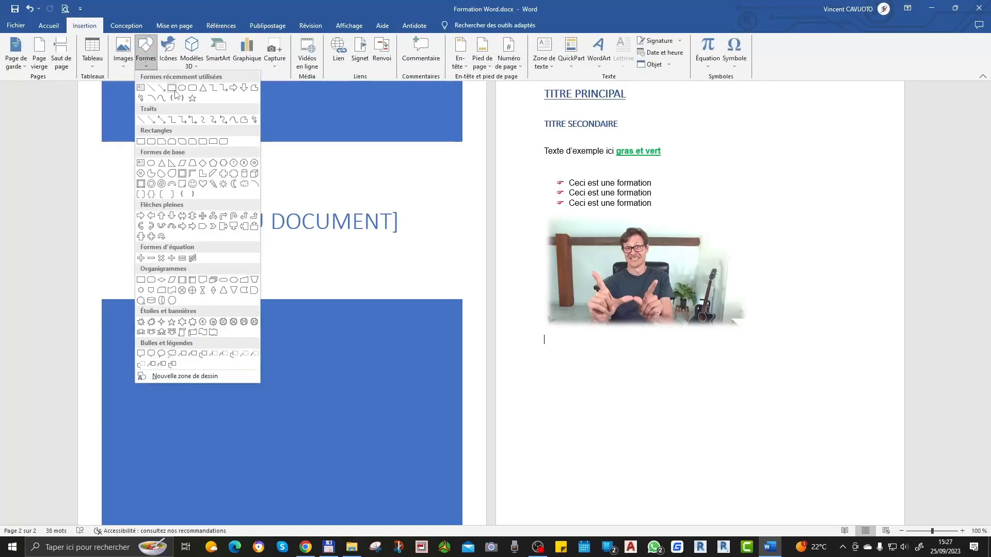
pyautogui.click(174, 89)
pyautogui.moveTo(618, 366); pyautogui.dragTo(710, 403)
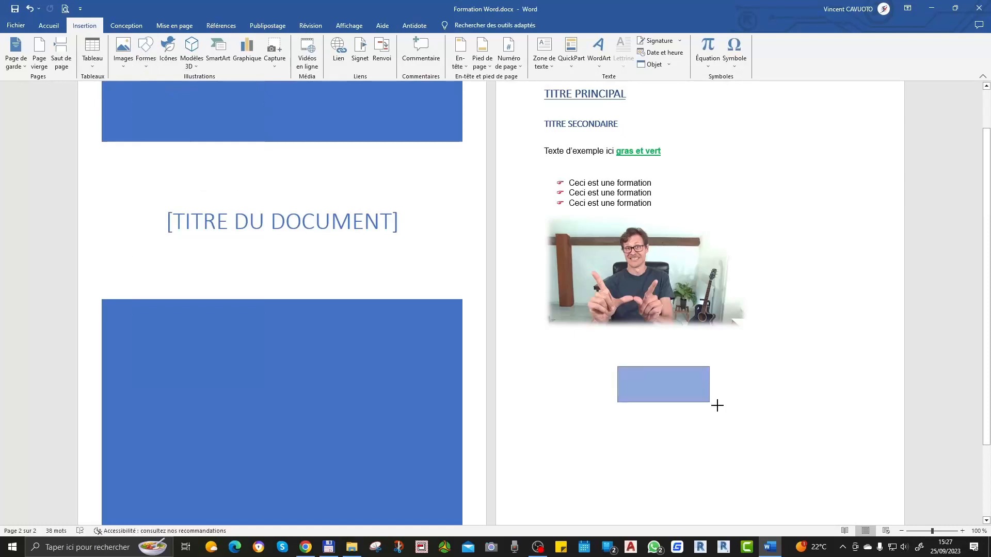
pyautogui.click(752, 433)
# Step: Apply the solid black shape style to the rectangle below the picture
pyautogui.click(673, 395)
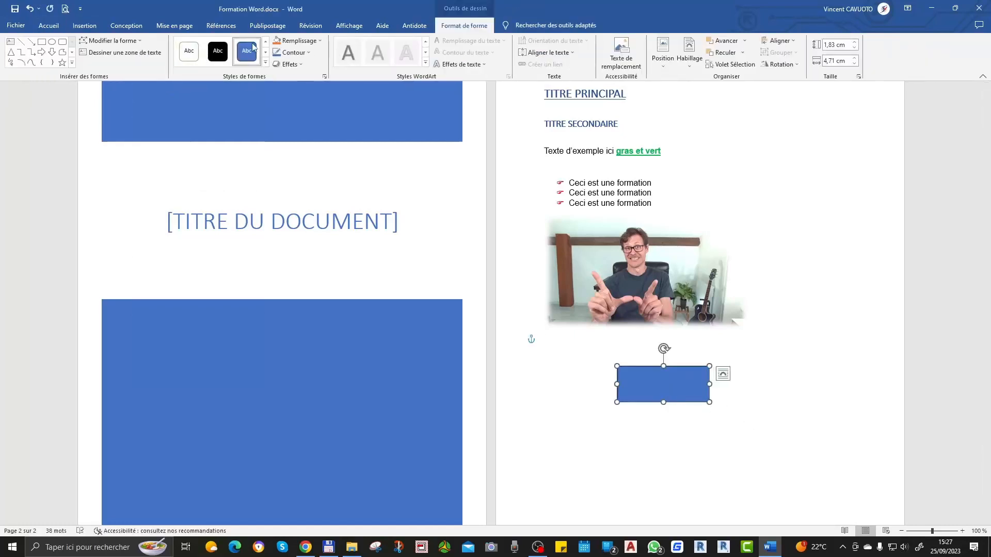
pyautogui.click(221, 60)
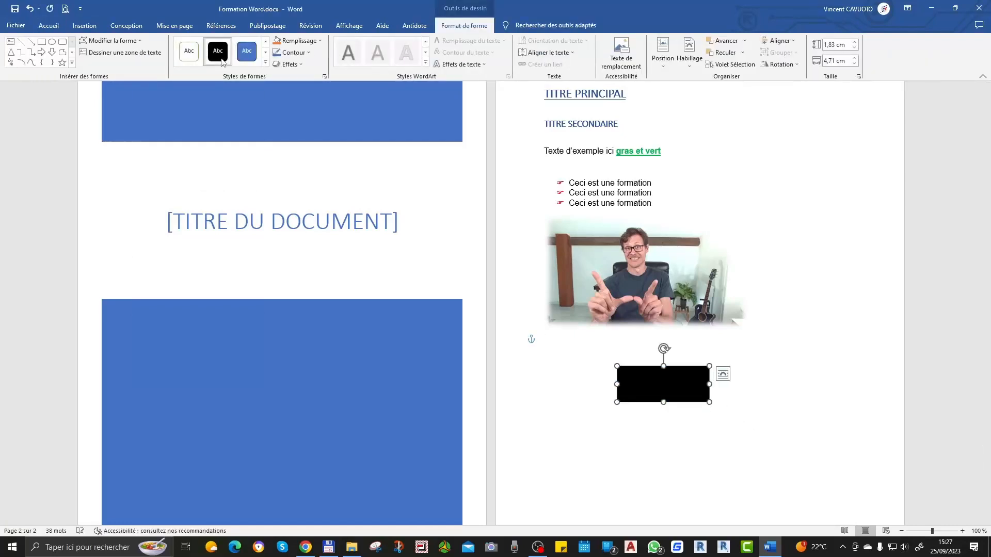
# Step: Change the rectangle's shape style to the solid grey theme style with a dark outline
pyautogui.click(192, 53)
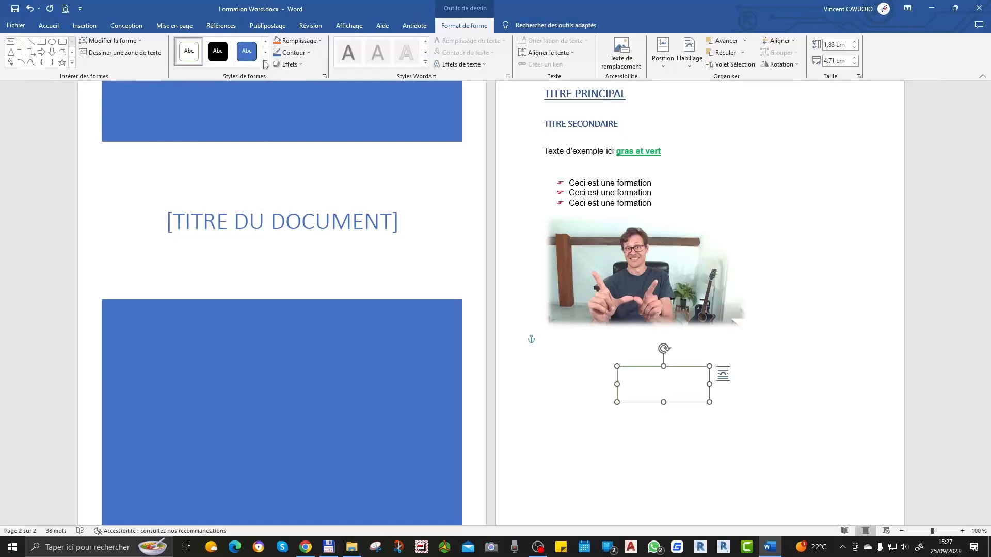
pyautogui.click(265, 62)
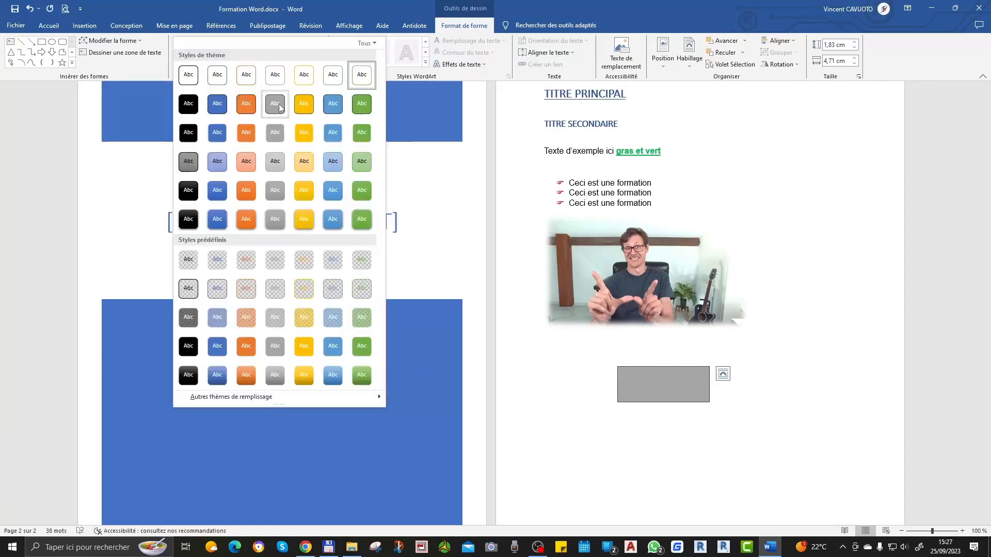
pyautogui.click(279, 107)
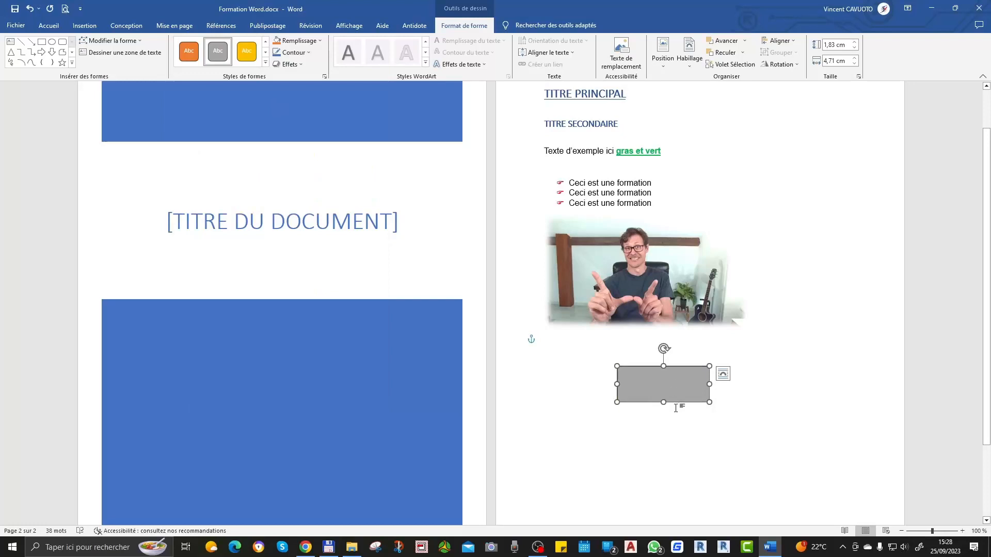
pyautogui.click(699, 443)
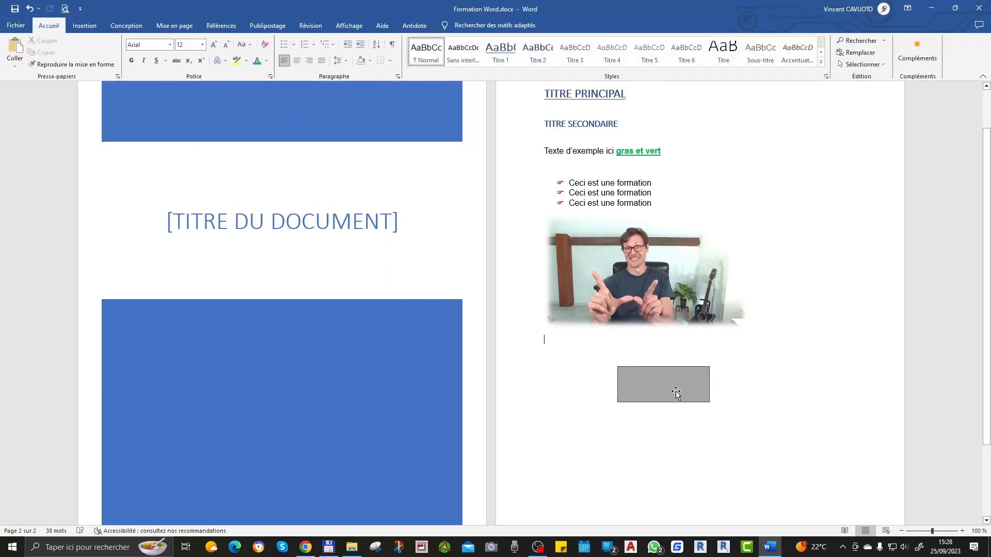
# Step: Add the text "texte" inside the grey rectangle
pyautogui.click(667, 385)
pyautogui.write('te')
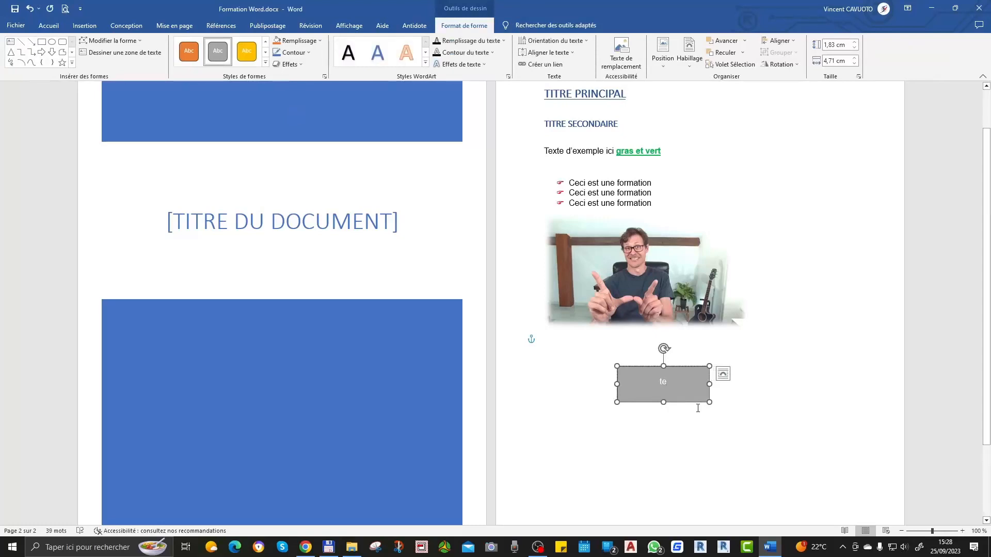
pyautogui.write('xte')
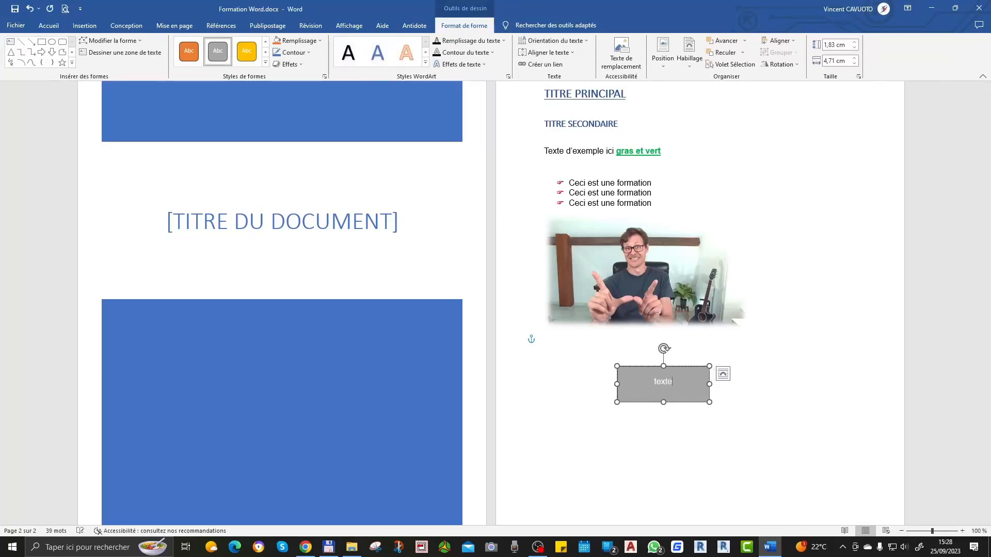
pyautogui.click(702, 458)
pyautogui.click(683, 389)
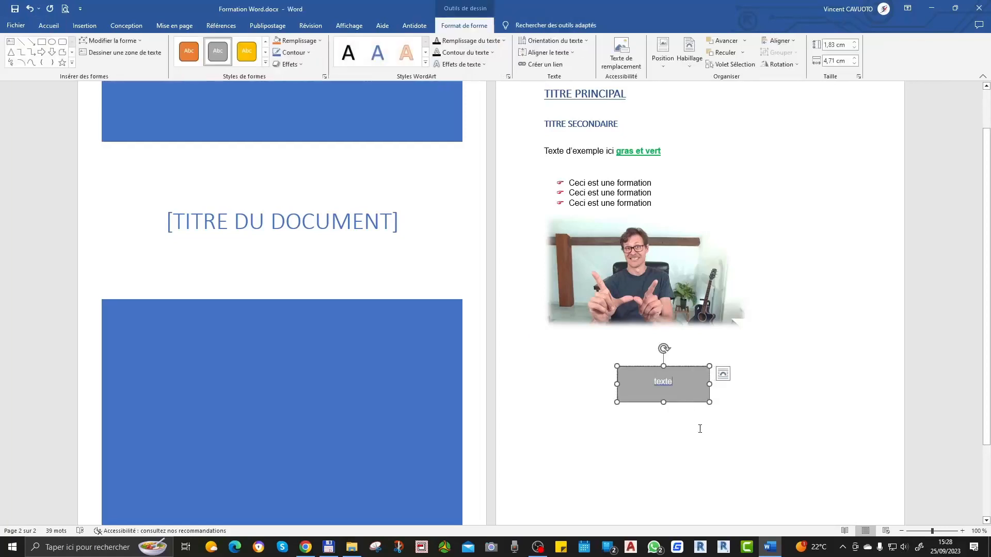
# Step: Resize the grey rectangle from its lower corner so it is slightly wider and clearly less tall
pyautogui.click(706, 424)
pyautogui.click(692, 385)
pyautogui.moveTo(710, 402); pyautogui.dragTo(715, 390)
pyautogui.click(712, 422)
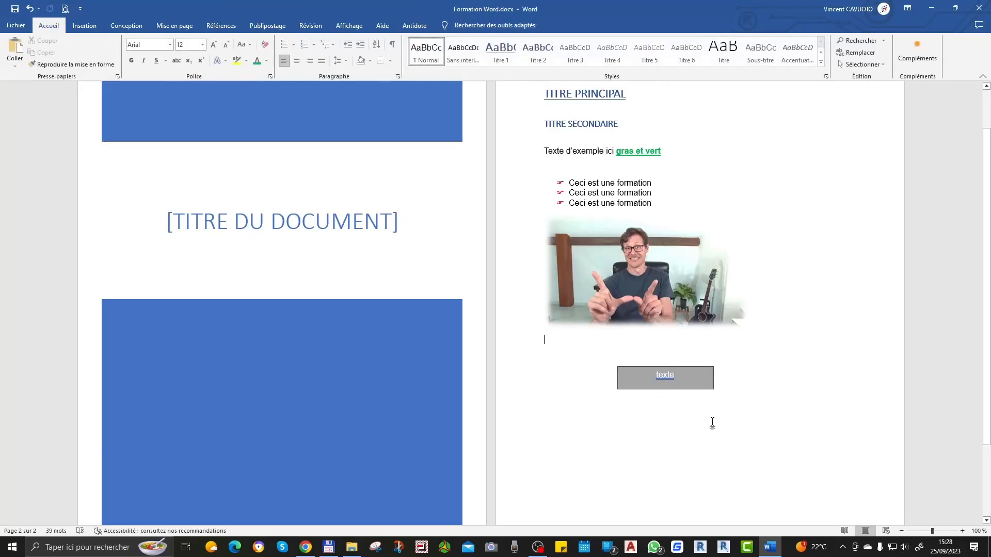
# Step: Insert the shower icon from the Accueil category below the picture
pyautogui.click(82, 26)
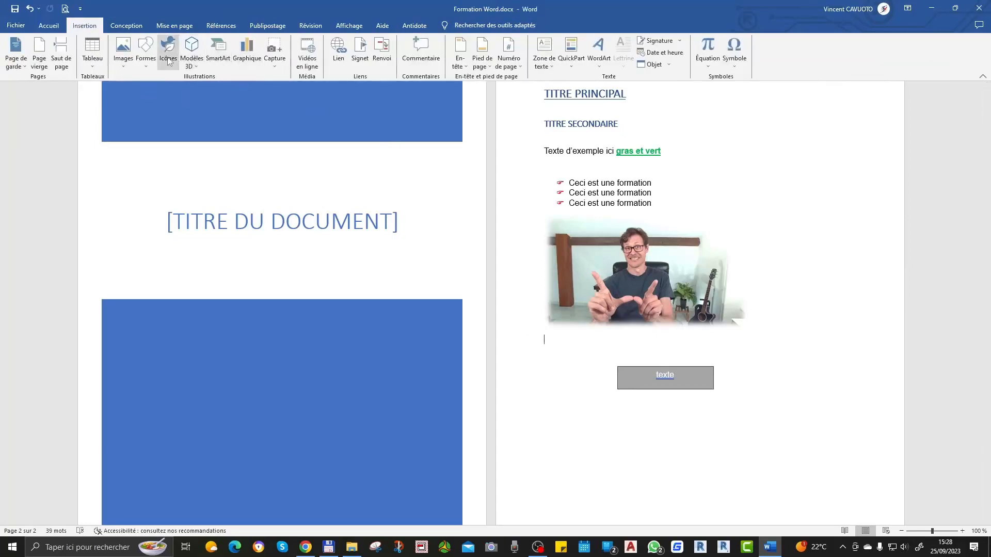
pyautogui.click(195, 62)
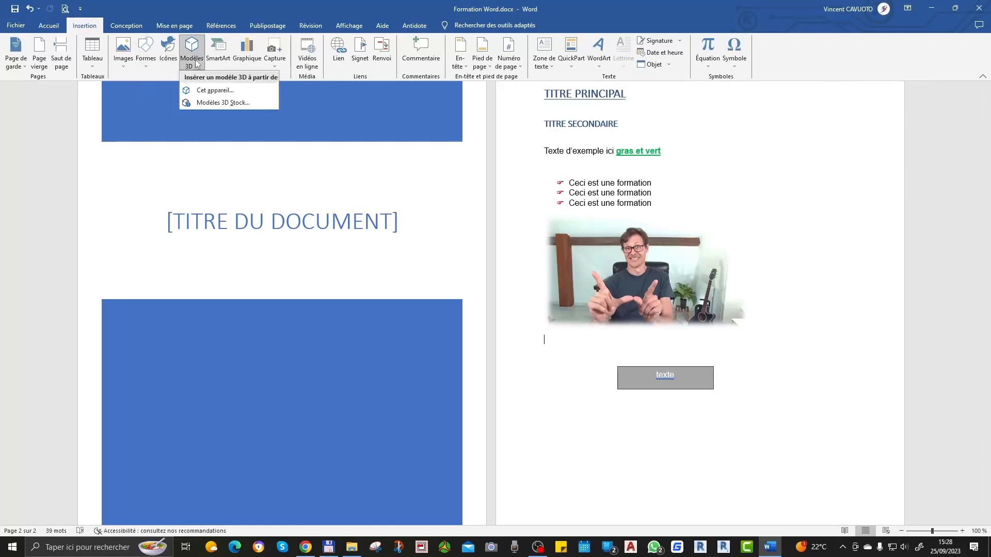
pyautogui.click(171, 51)
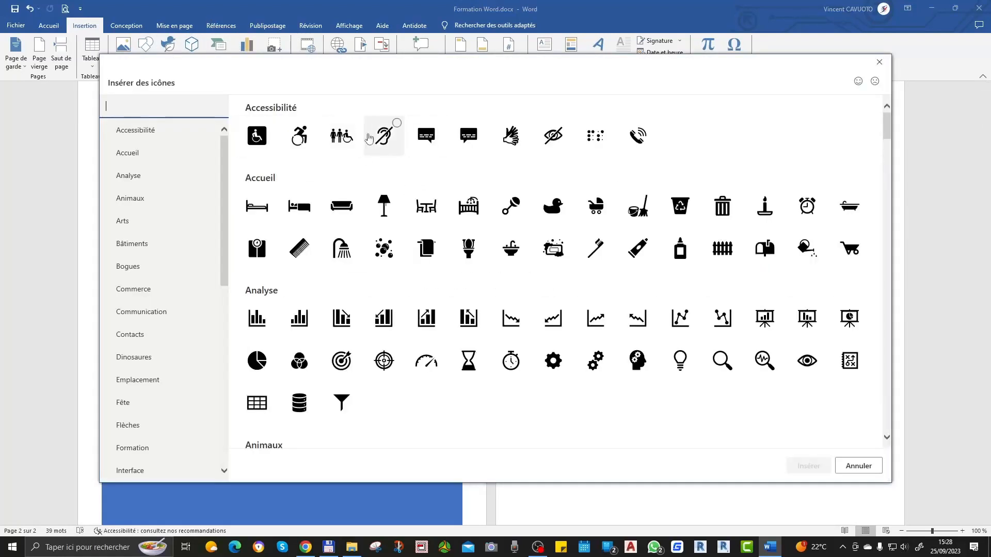
pyautogui.click(338, 249)
pyautogui.click(817, 461)
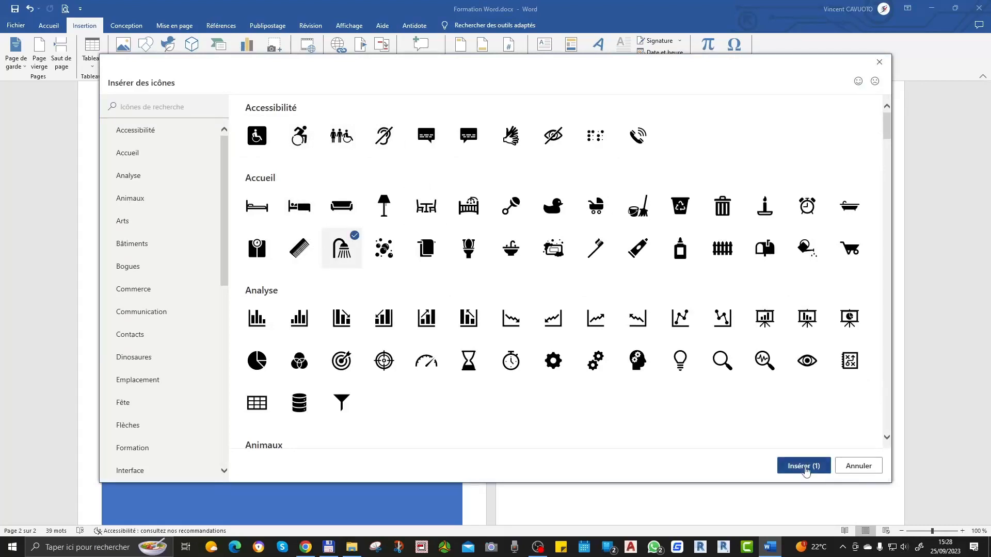
# Step: Move the shower icon to the end of the third bulleted line, and return it to the line below the picture
pyautogui.moveTo(583, 372); pyautogui.dragTo(663, 208)
pyautogui.click(733, 262)
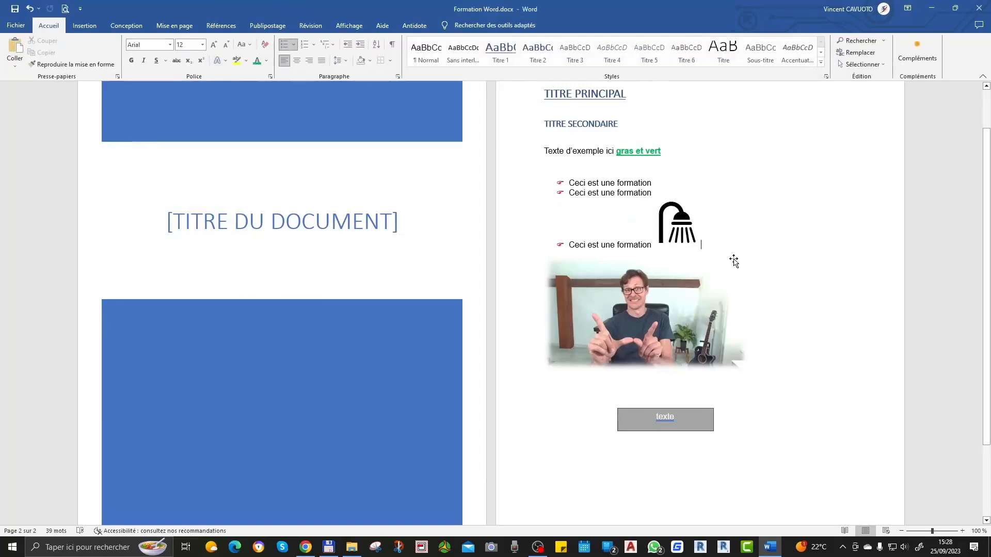
pyautogui.click(683, 238)
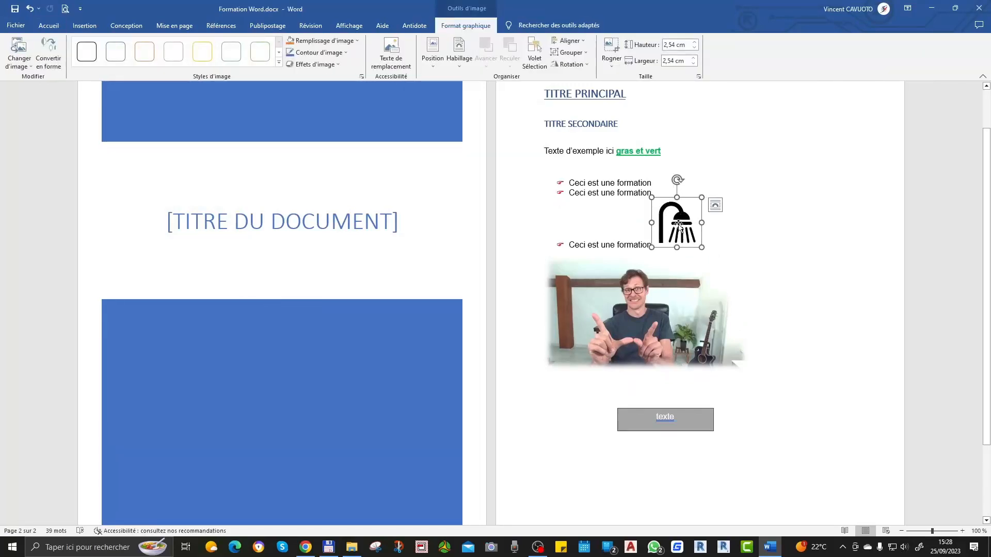
pyautogui.moveTo(679, 225); pyautogui.dragTo(598, 420)
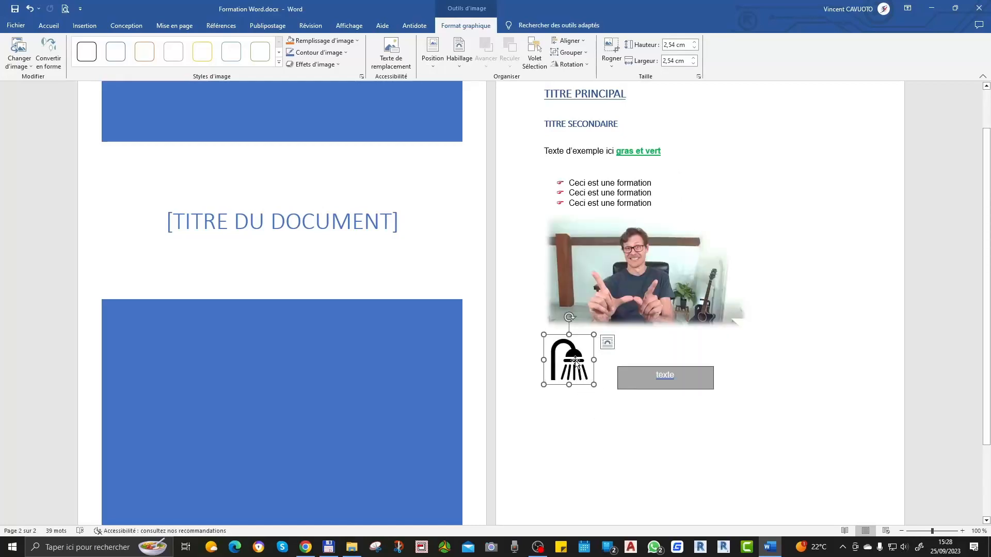
pyautogui.moveTo(576, 362); pyautogui.dragTo(595, 405)
pyautogui.click(673, 392)
# Step: Try to reposition the picture freely on the page
pyautogui.click(623, 264)
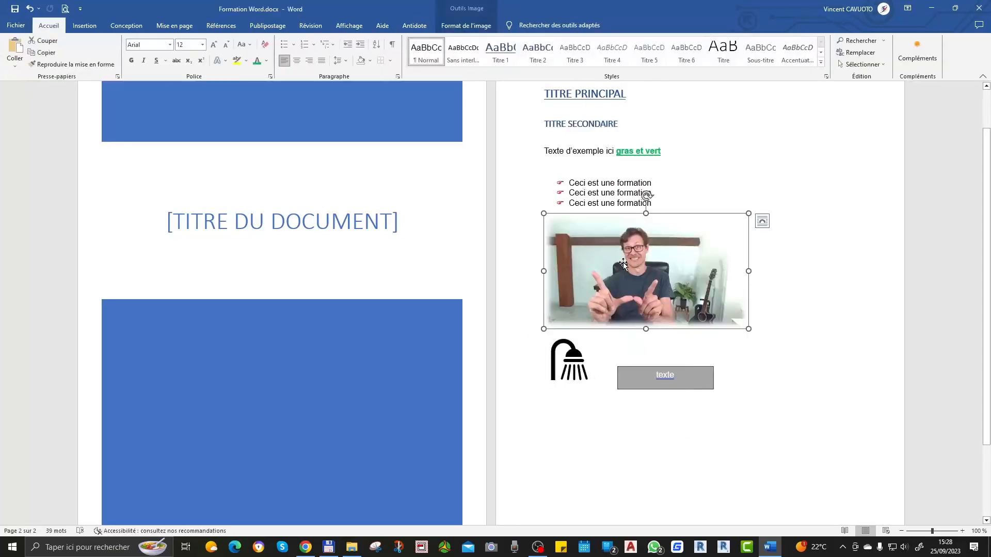
pyautogui.moveTo(625, 264); pyautogui.dragTo(577, 251)
pyautogui.moveTo(685, 250); pyautogui.dragTo(574, 338)
pyautogui.click(671, 375)
pyautogui.click(594, 379)
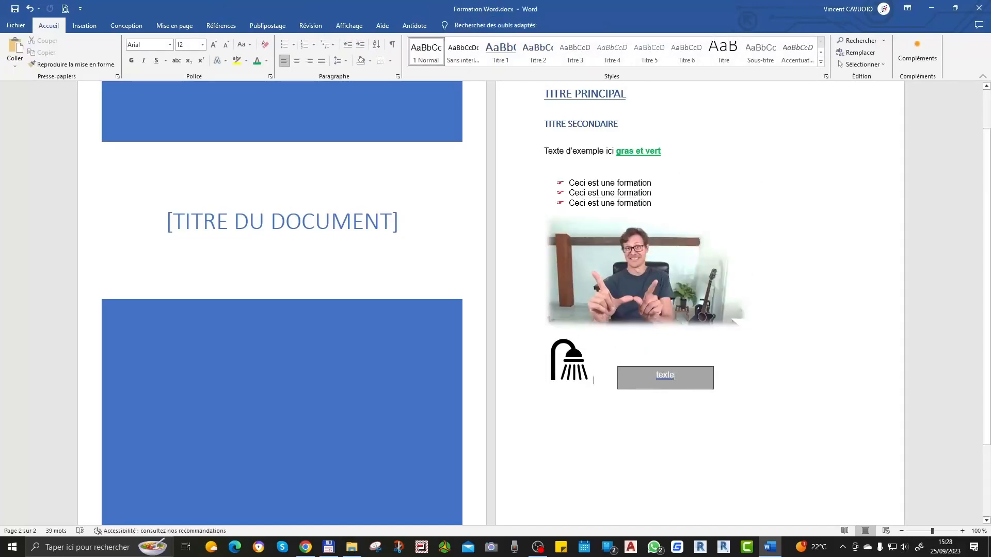
# Step: Move the grey "texte" rectangle over the picture's upper edge, and on to the empty area beside the picture's right edge
pyautogui.click(671, 375)
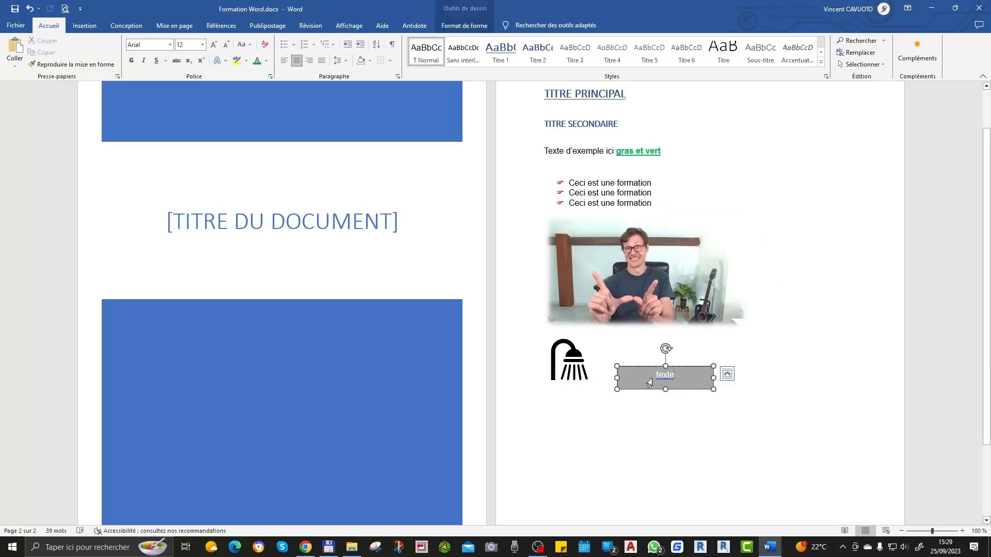
pyautogui.click(687, 374)
pyautogui.moveTo(643, 367); pyautogui.dragTo(588, 213)
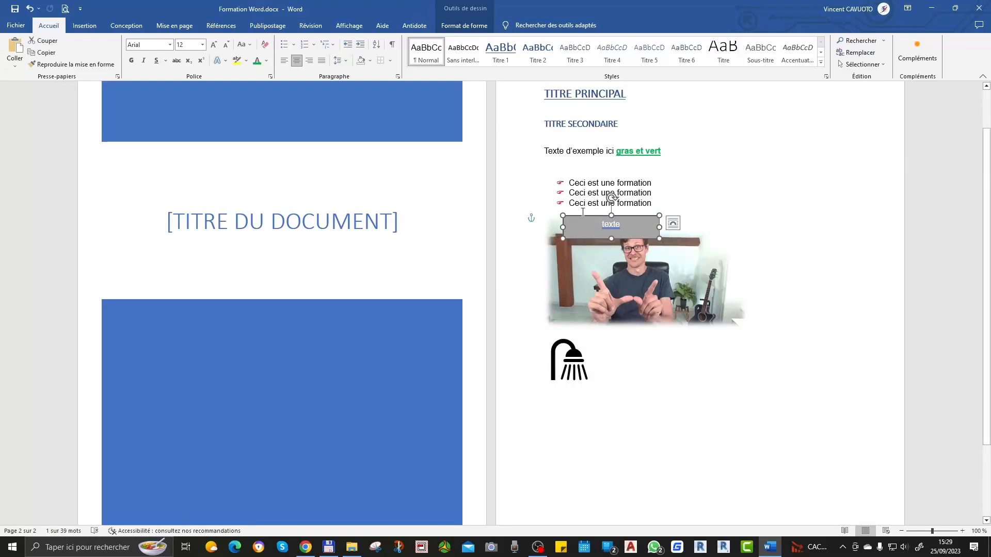
pyautogui.moveTo(581, 217); pyautogui.dragTo(779, 268)
pyautogui.click(800, 360)
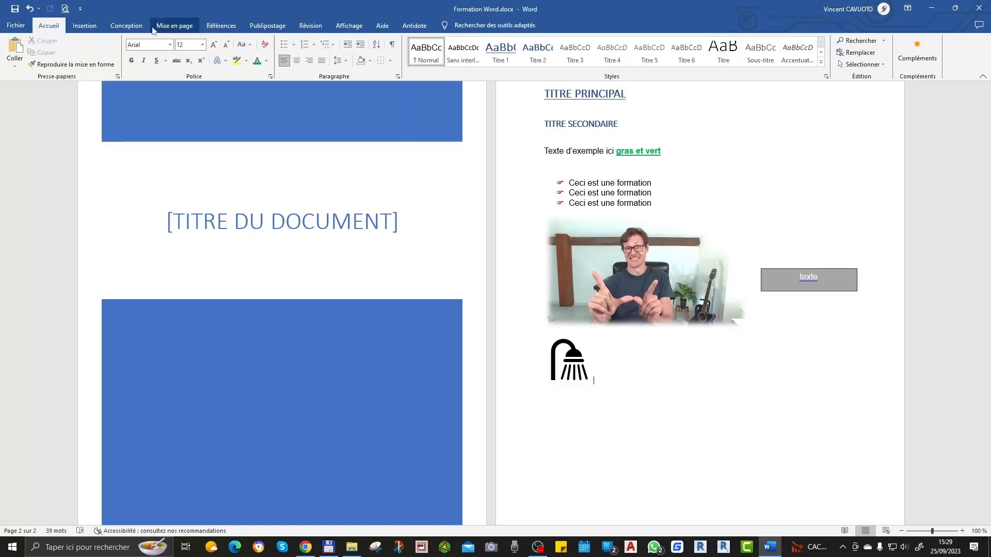
# Step: Insert a "Liste de blocs simple" SmartArt graphic below the shower icon
pyautogui.click(84, 27)
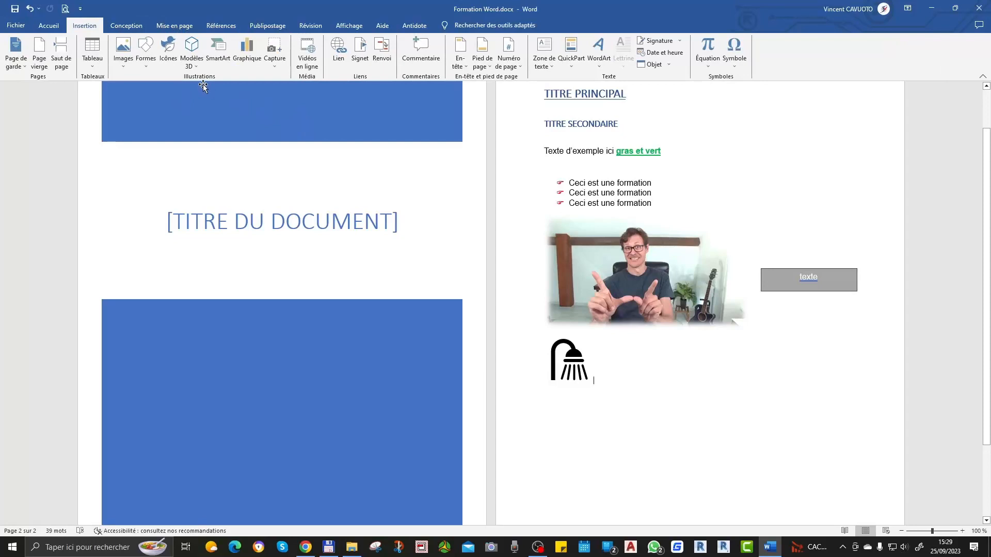
pyautogui.click(221, 51)
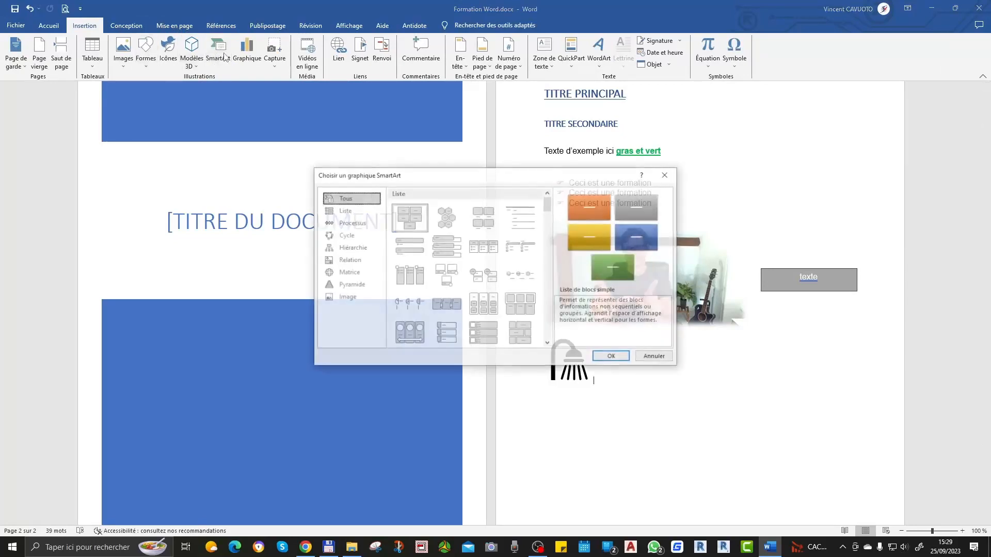
pyautogui.click(608, 355)
pyautogui.scroll(-3, 665, 330)
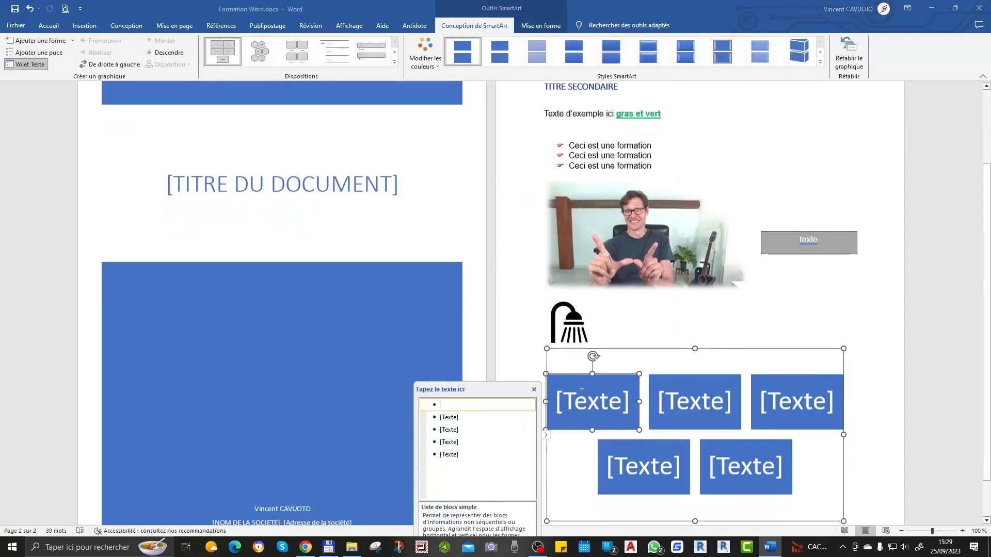
# Step: Fill in the first SmartArt block with "test" and the second with "texte"
pyautogui.write('teste')
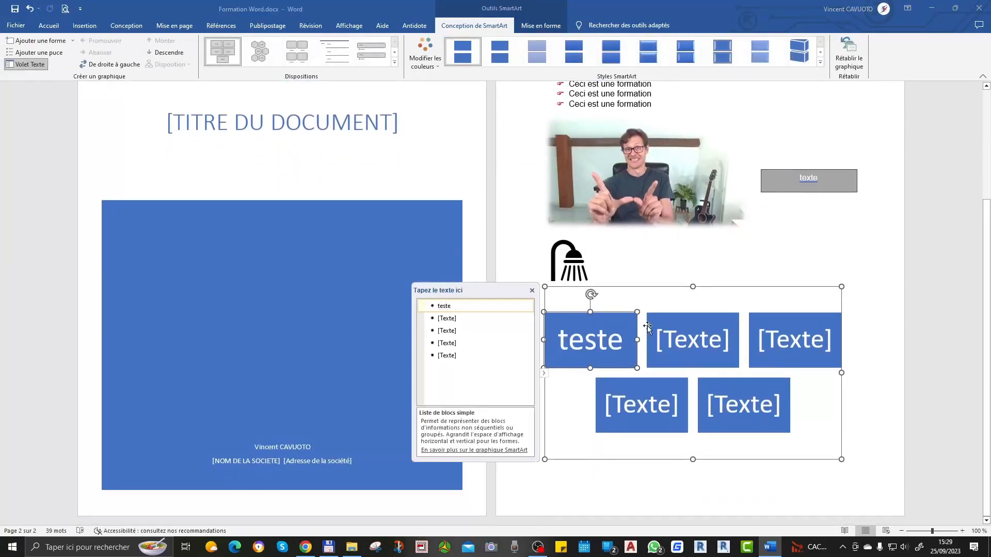
pyautogui.press('BackSpace')
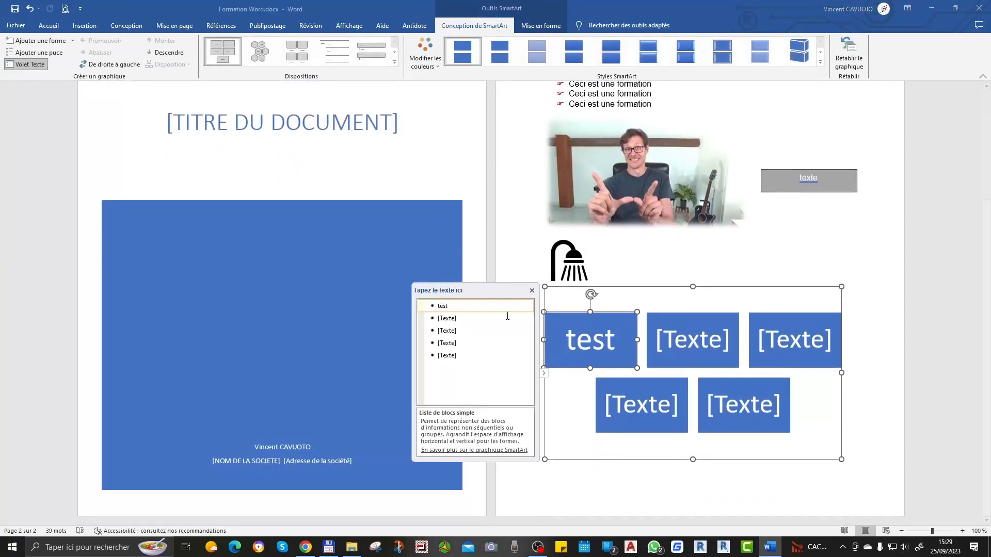
pyautogui.click(480, 320)
pyautogui.write('texte')
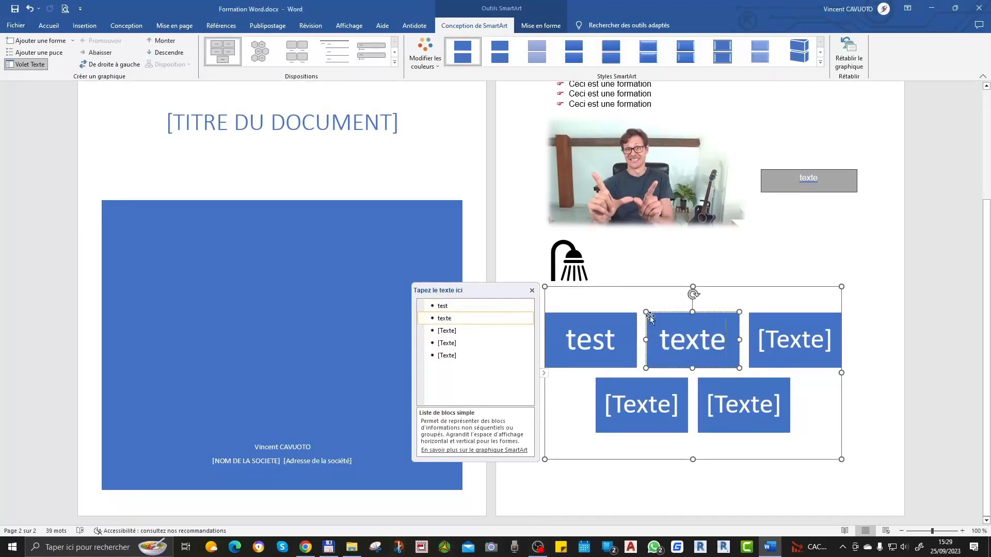
pyautogui.click(814, 328)
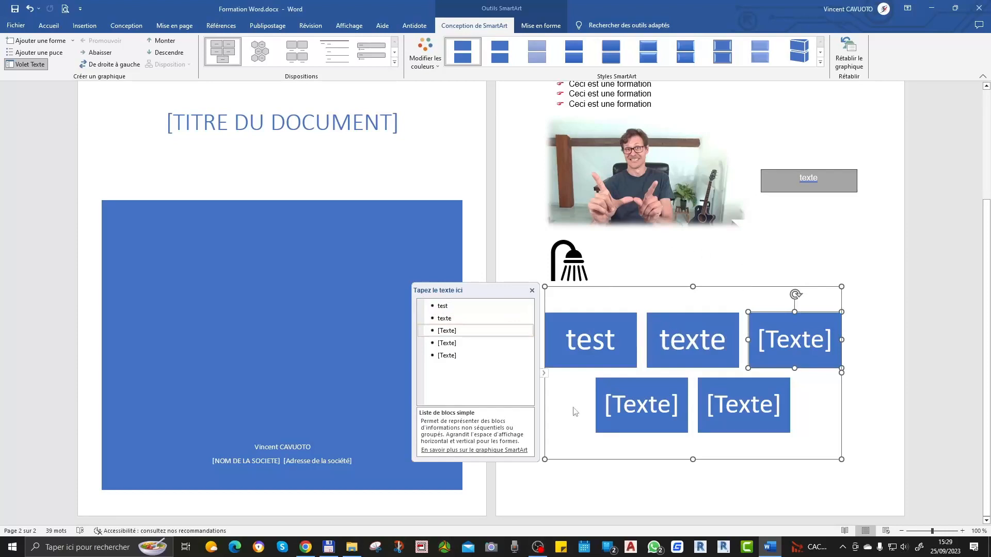
pyautogui.press('Escape')
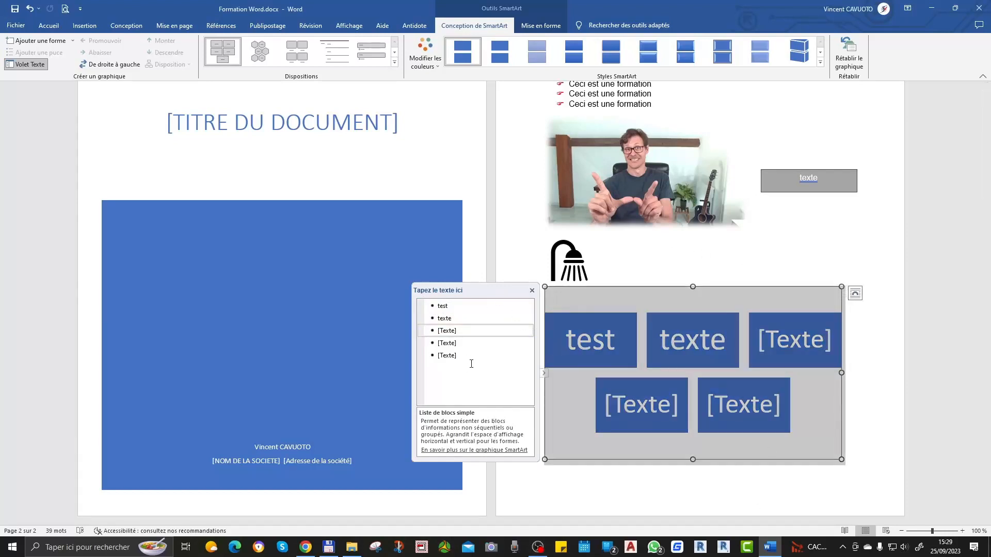
pyautogui.click(836, 360)
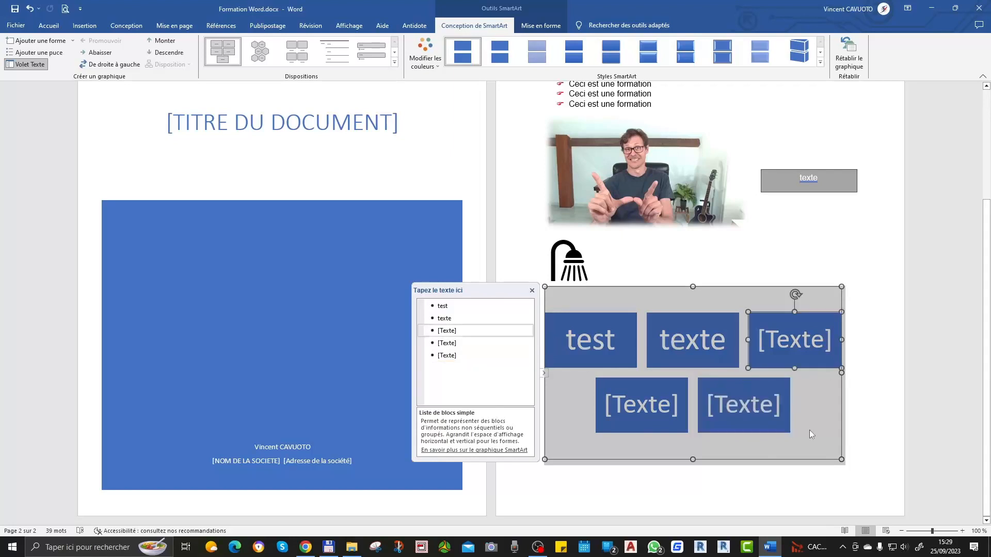
pyautogui.click(834, 391)
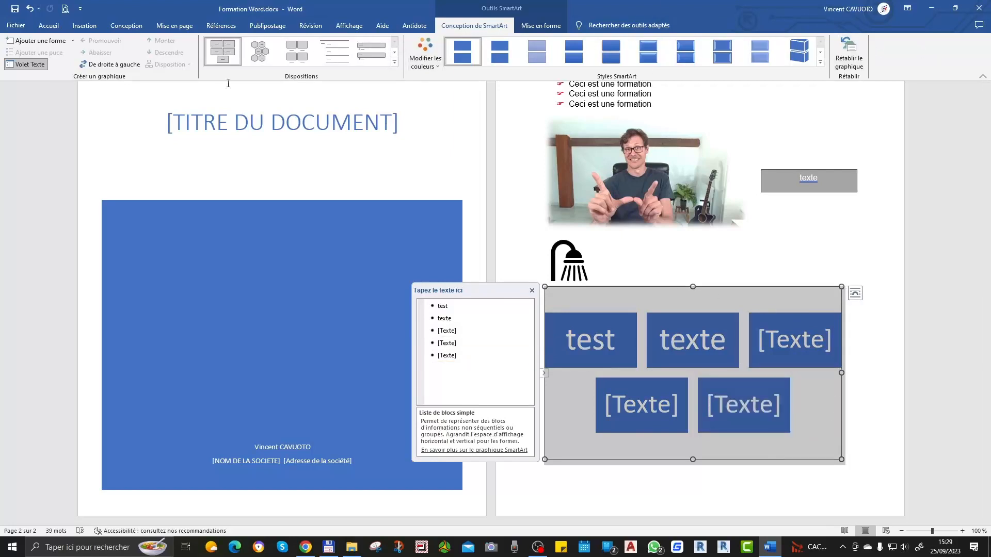
# Step: Clear the text from the first SmartArt block and leave the graphic's editing
pyautogui.press('Return')
pyautogui.press('Return')
pyautogui.press('Return')
pyautogui.press('Return')
pyautogui.press('Return')
pyautogui.press('Return')
pyautogui.press('Return')
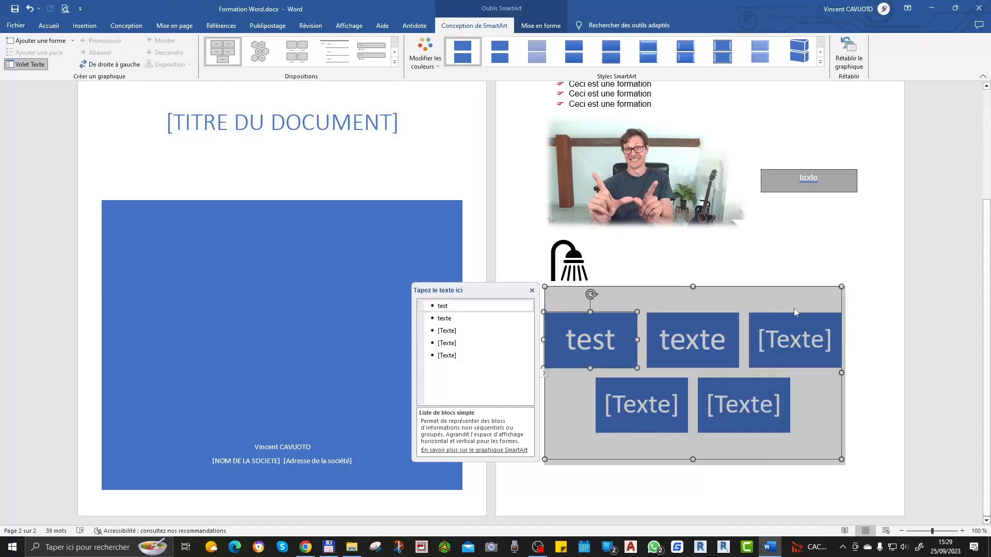
pyautogui.press('BackSpace')
pyautogui.press('BackSpace')
pyautogui.press('BackSpace')
pyautogui.press('BackSpace')
pyautogui.press('BackSpace')
pyautogui.press('BackSpace')
pyautogui.press('BackSpace')
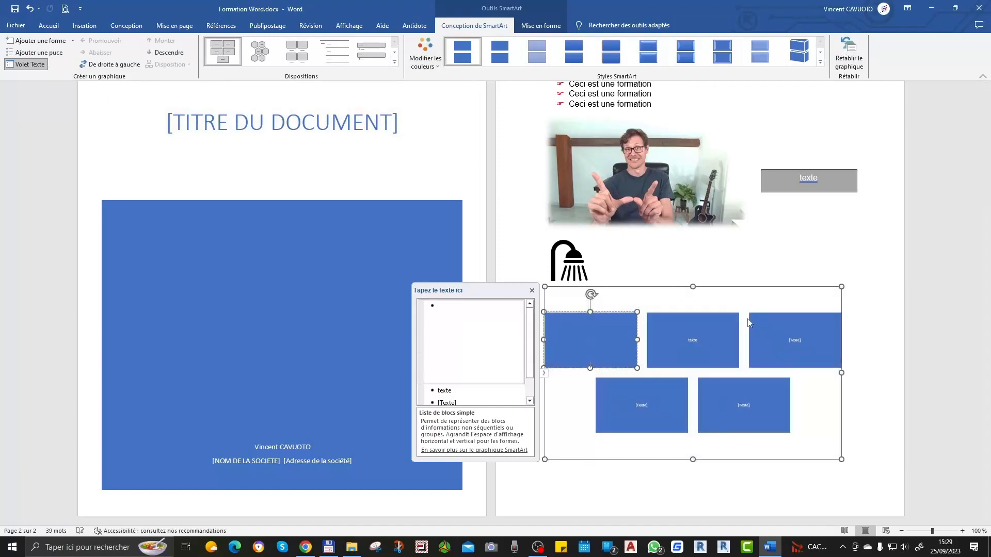
pyautogui.click(746, 268)
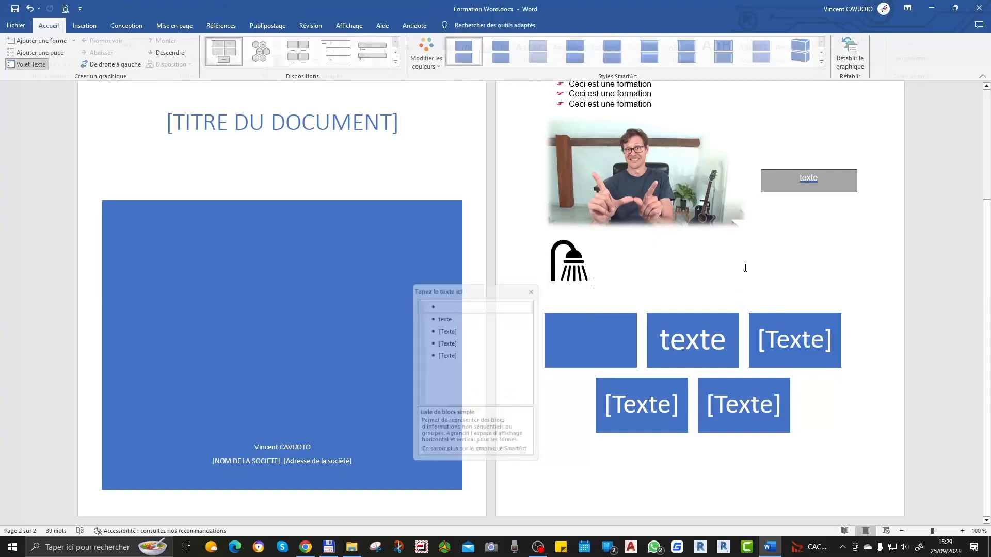
pyautogui.click(817, 320)
pyautogui.click(926, 324)
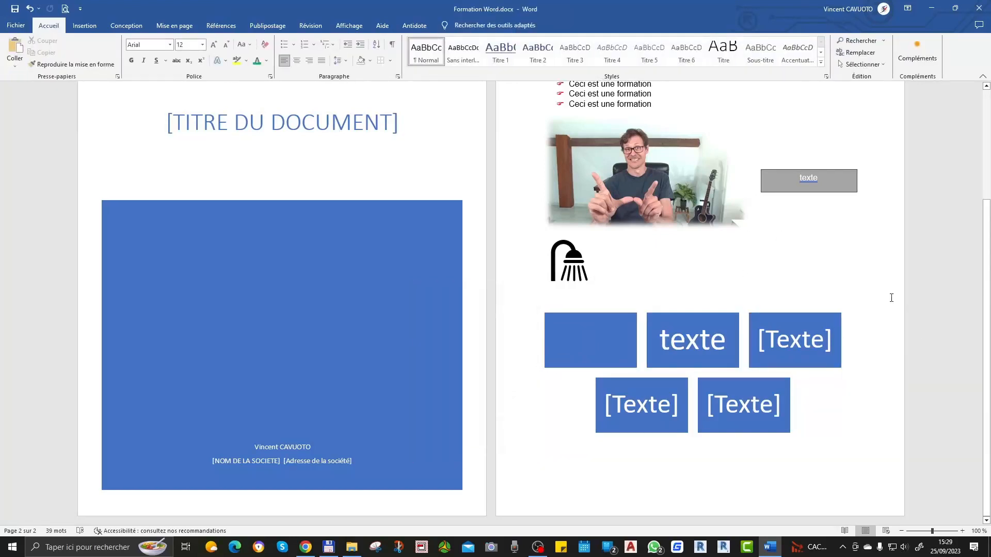